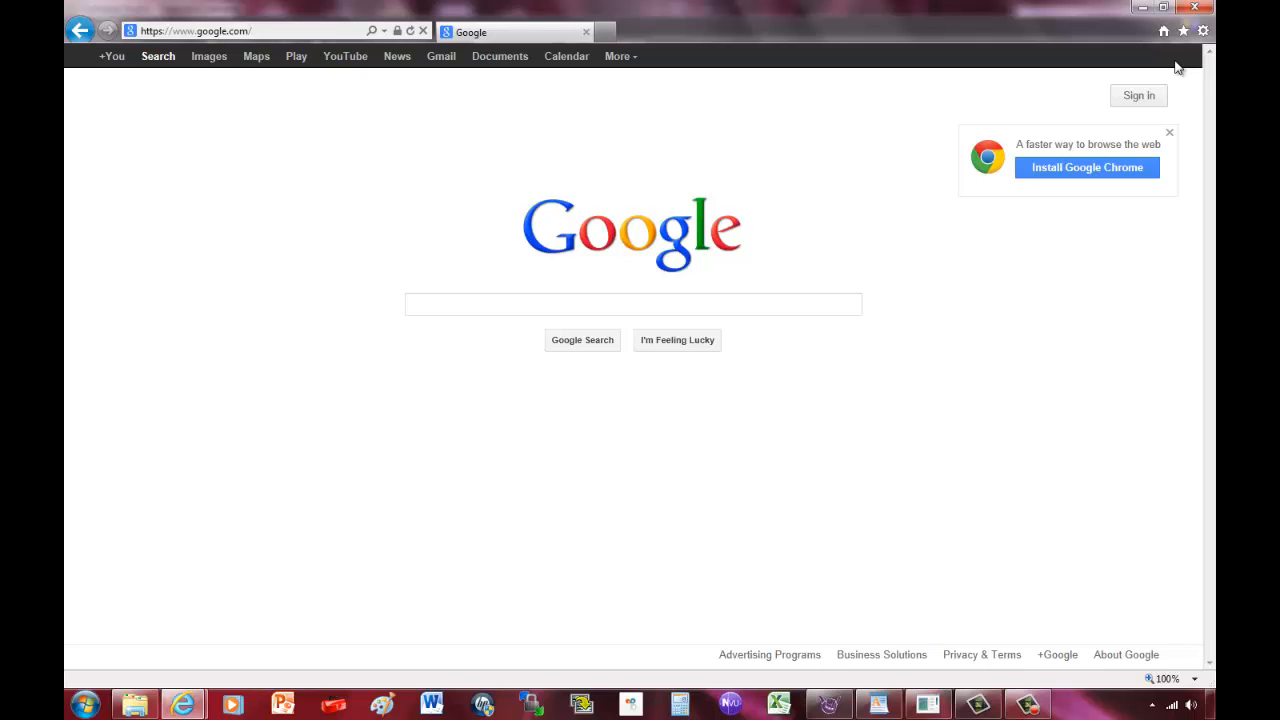
# Search Google for 'easy php' and open the EasyPHP Download sitelink.
pyautogui.click(574, 304)
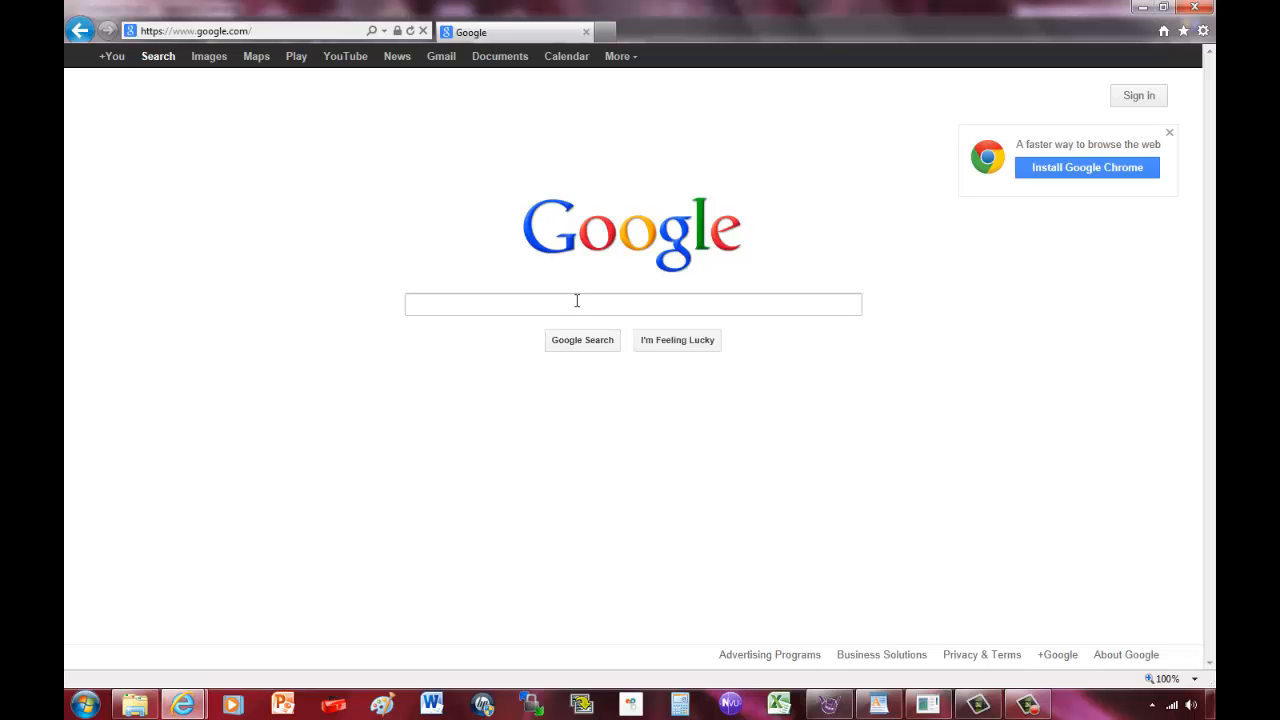
pyautogui.write('easy phph')
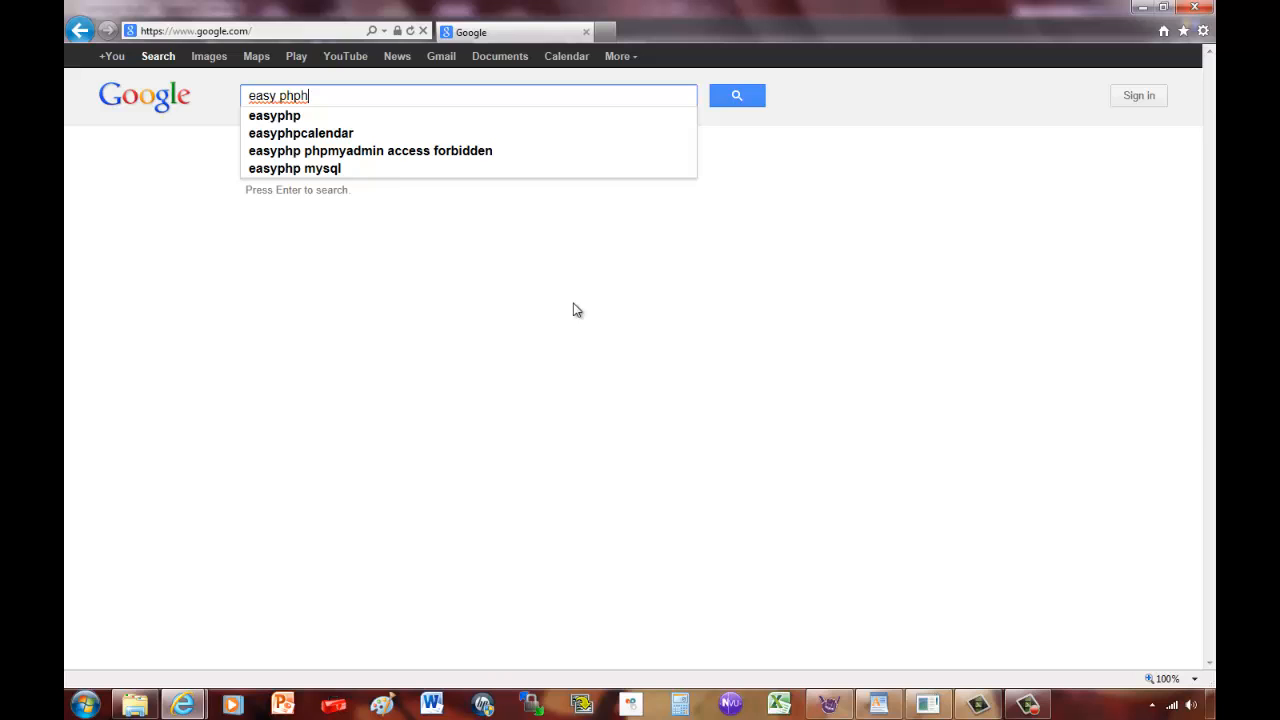
pyautogui.press('BackSpace')
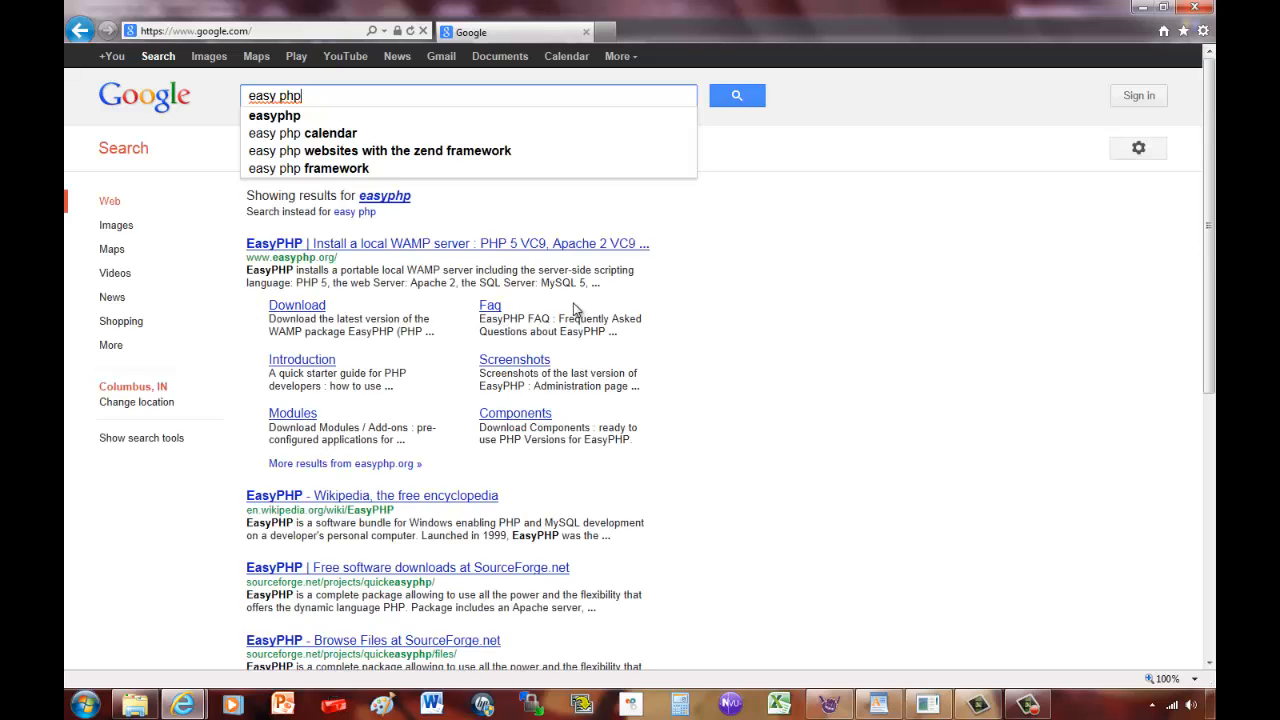
pyautogui.press('Return')
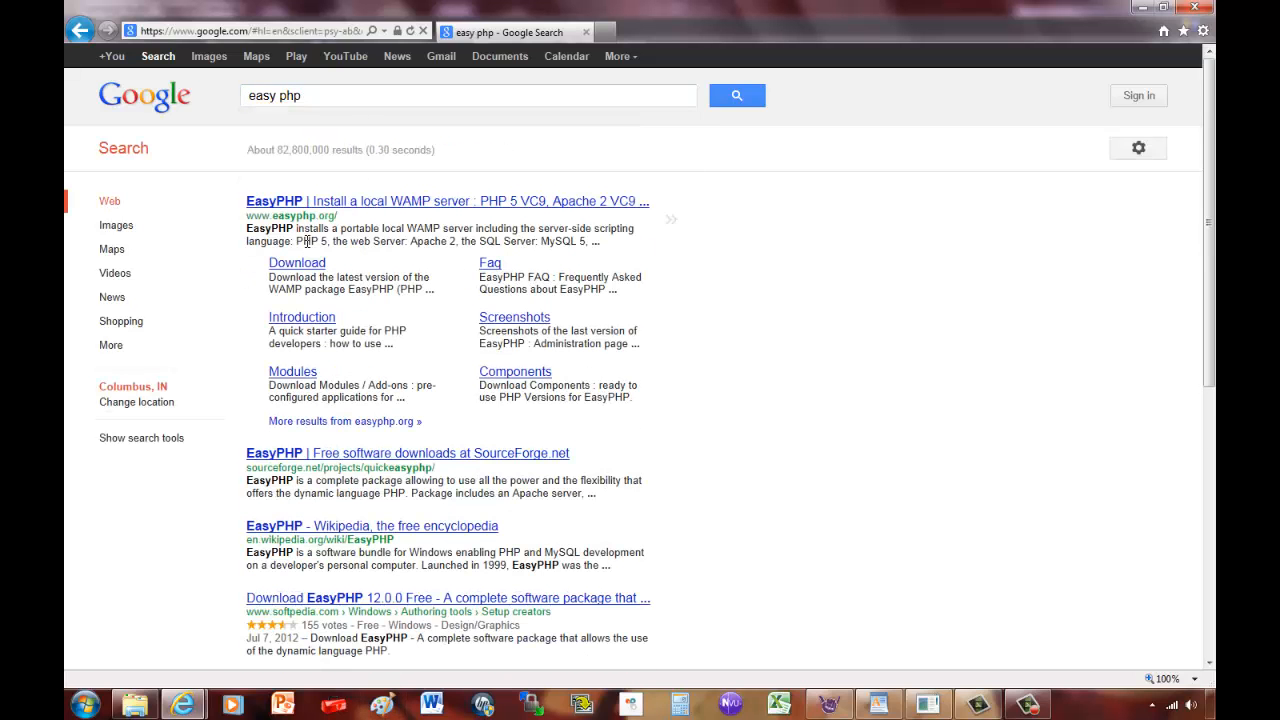
pyautogui.click(298, 263)
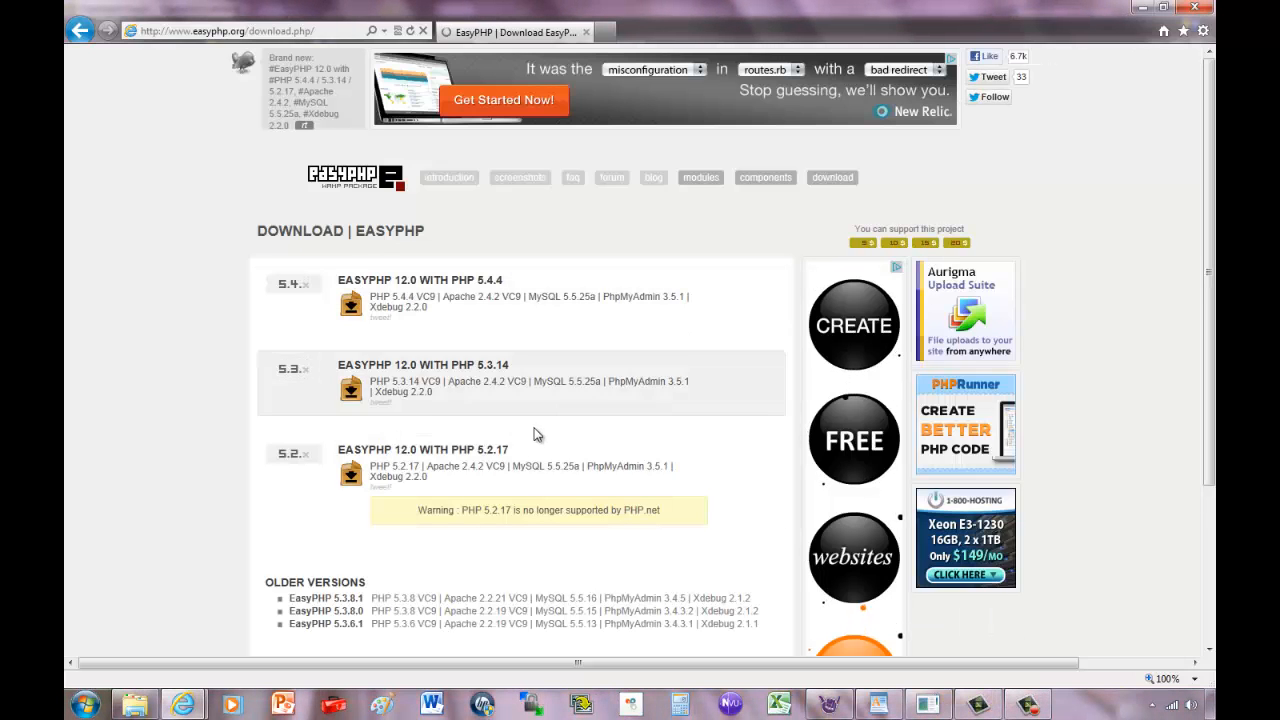
# Download EasyPHP 12.0 with PHP 5.4.4 through its direct SourceForge link.
pyautogui.scroll(-2, 520, 437)
pyautogui.scroll(-3, 501, 440)
pyautogui.scroll(5, 491, 430)
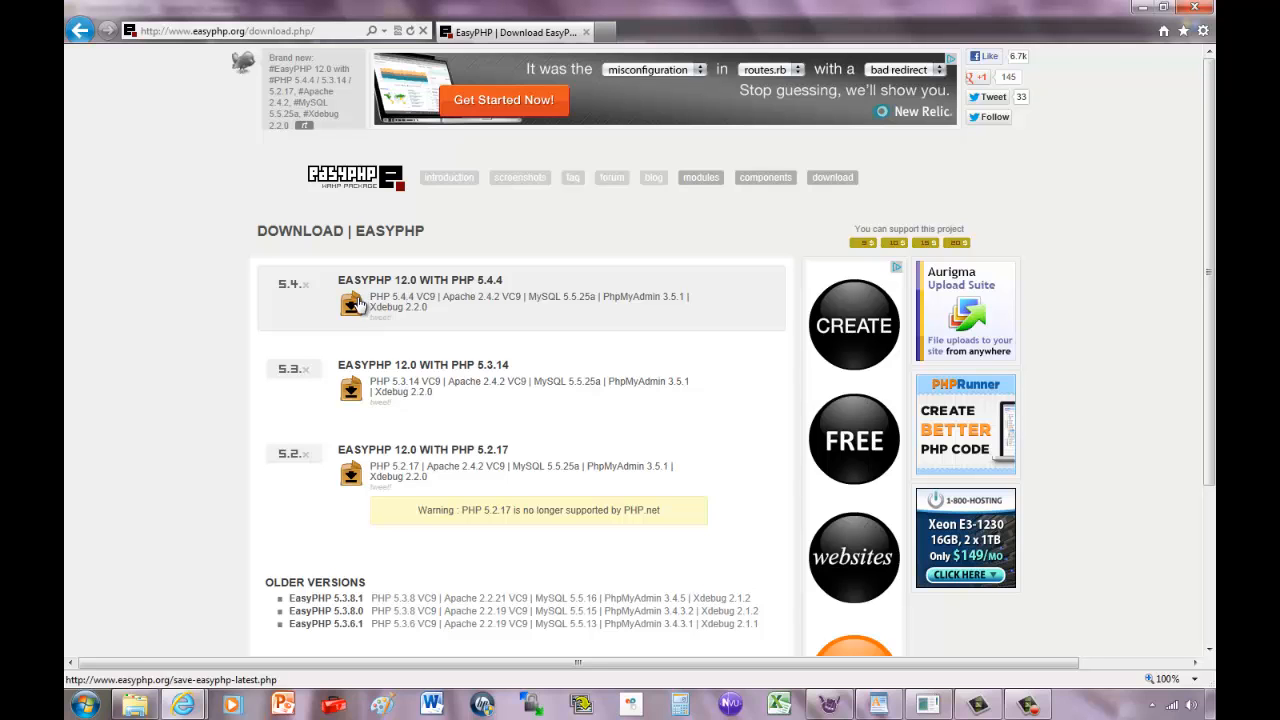
pyautogui.click(354, 307)
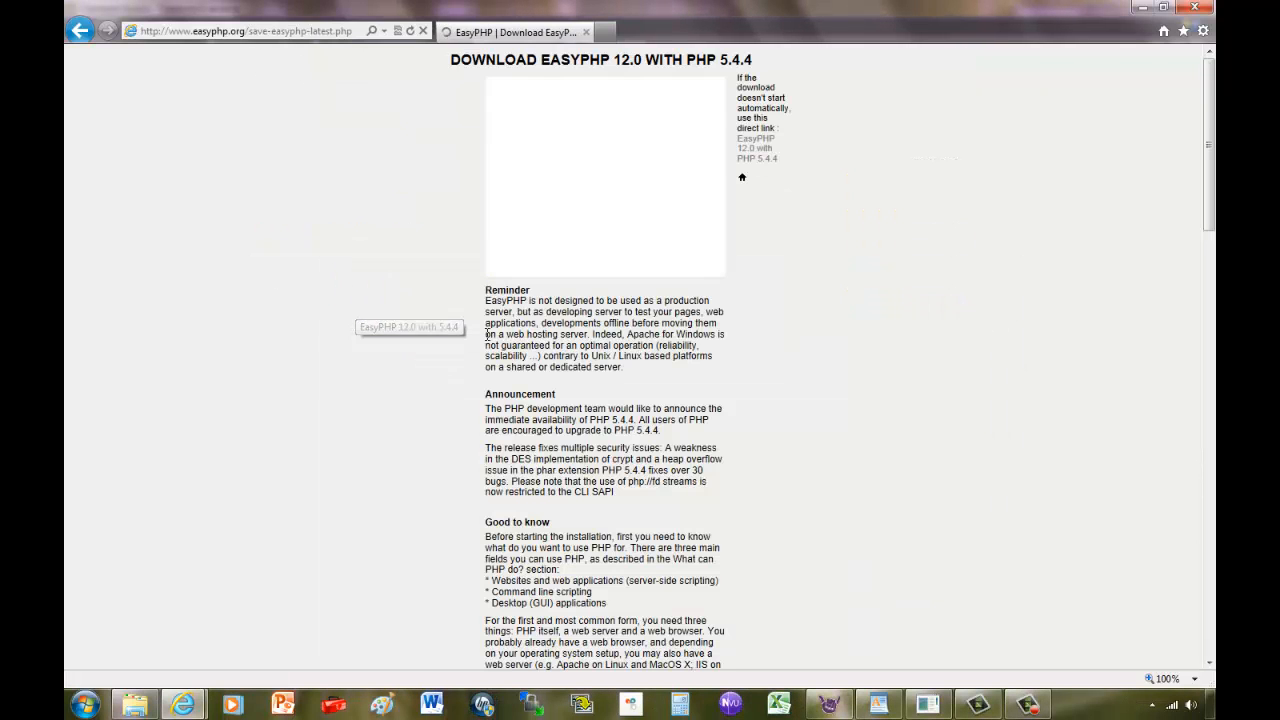
pyautogui.scroll(-15, 627, 408)
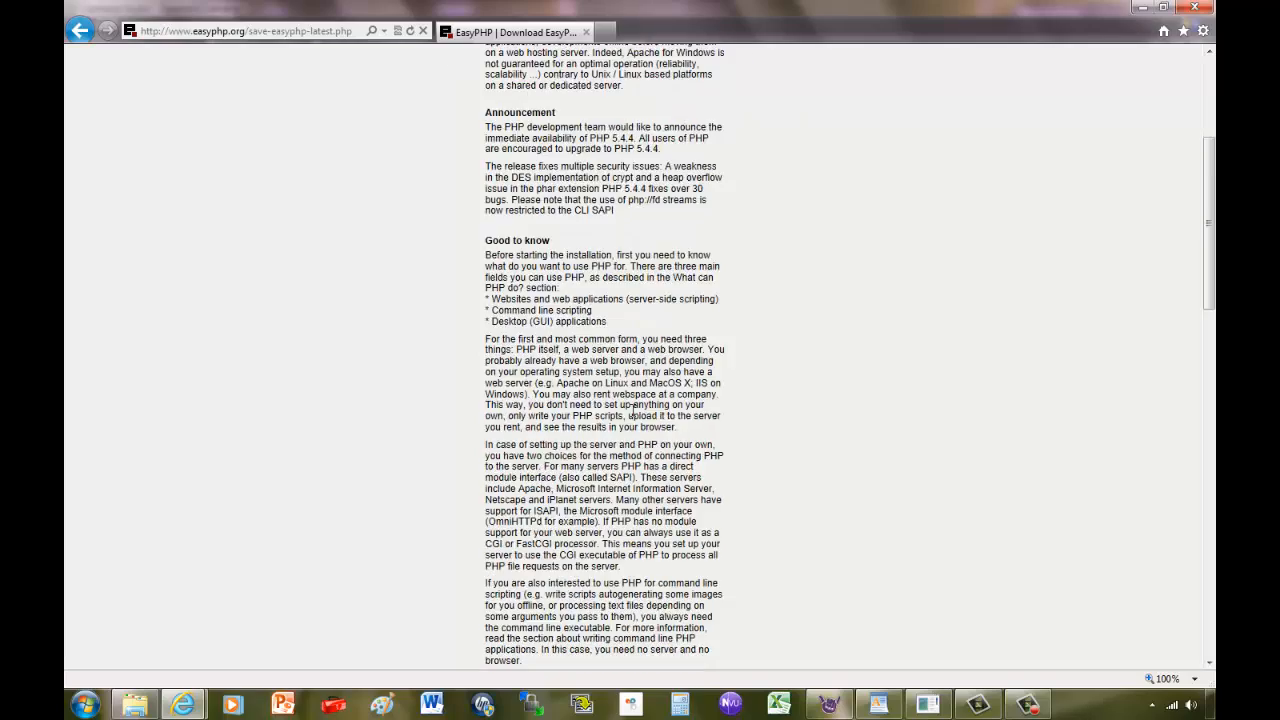
pyautogui.scroll(15, 633, 415)
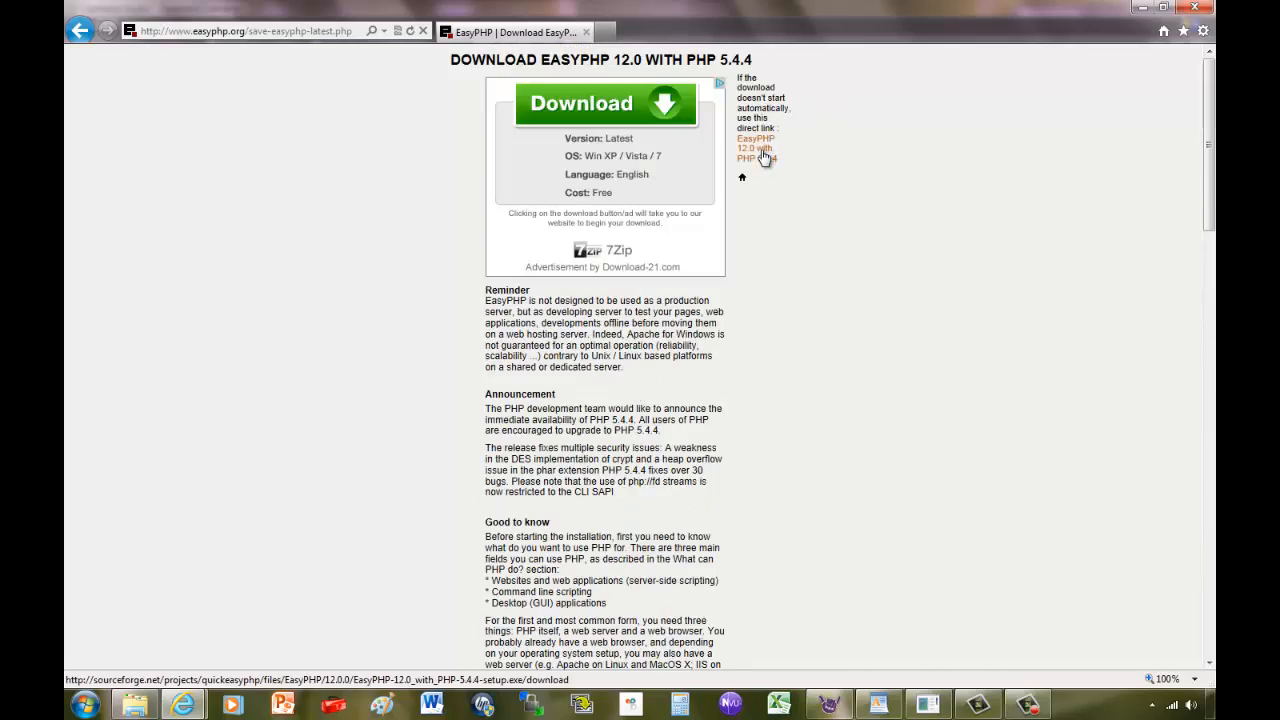
pyautogui.click(762, 148)
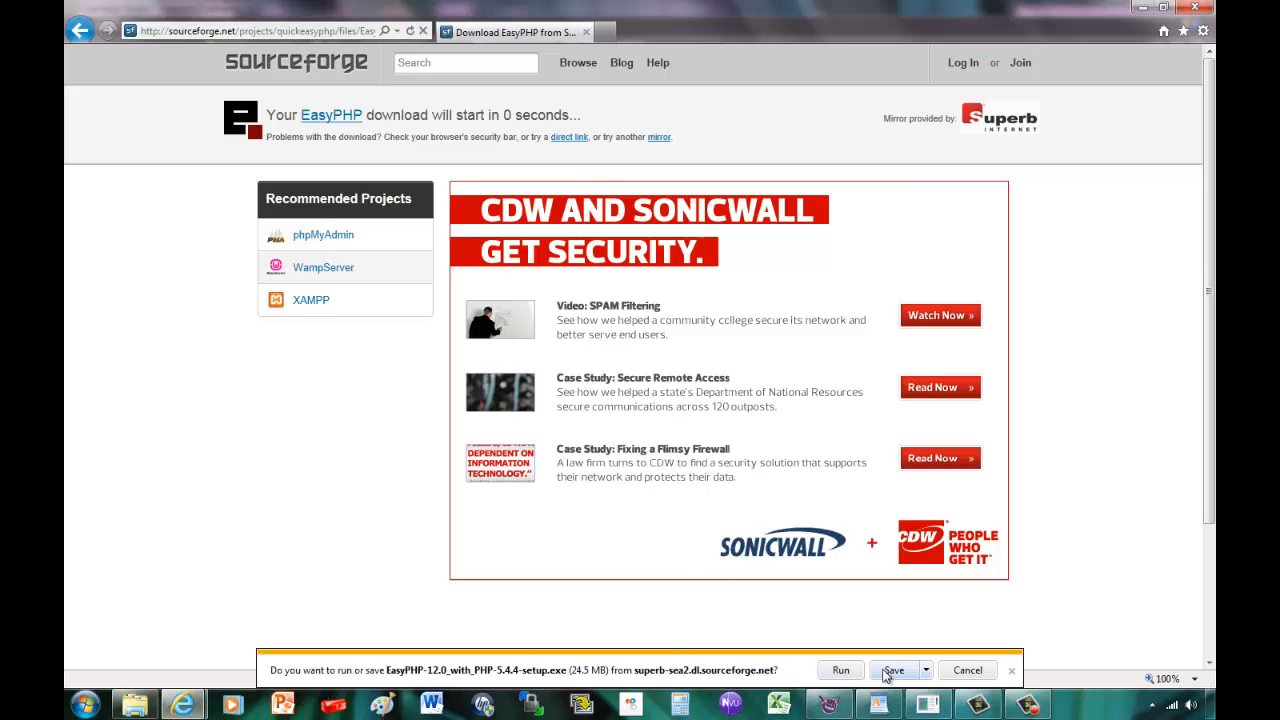
# Save EasyPHP-12.0_with_PHP-5.4.4-setup.exe and show it in the Downloads folder when finished.
pyautogui.click(894, 670)
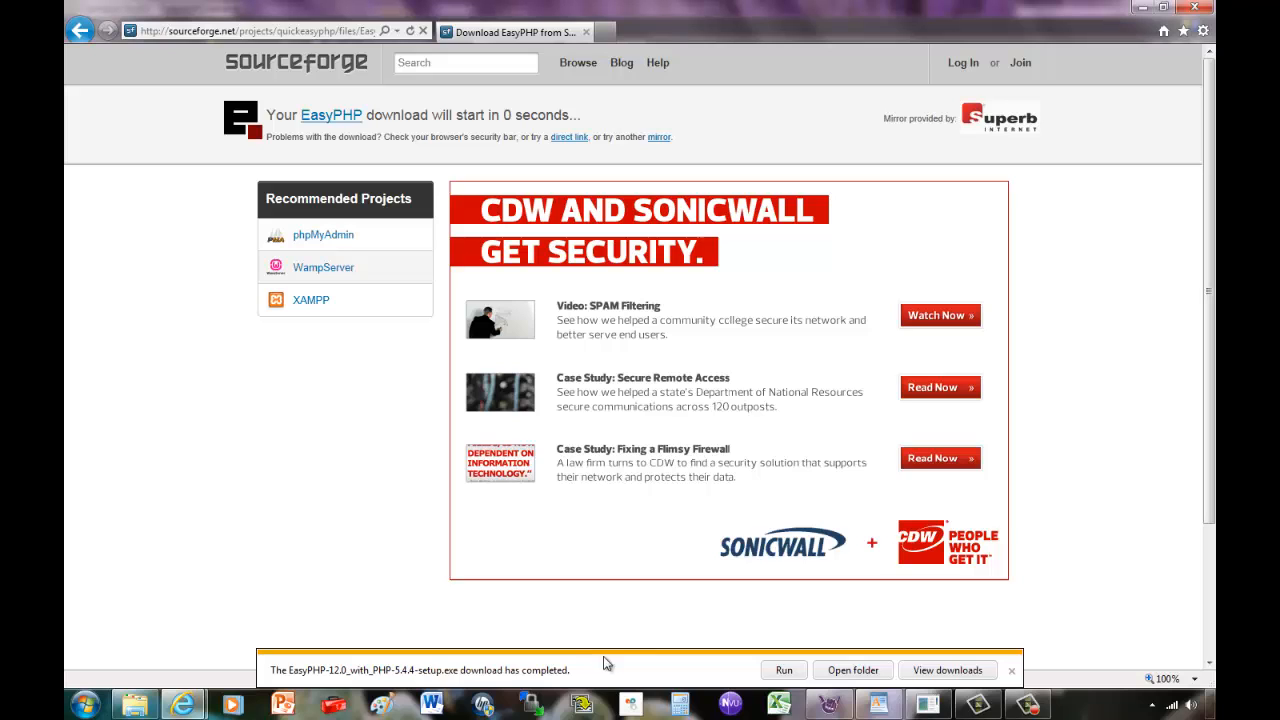
pyautogui.click(855, 671)
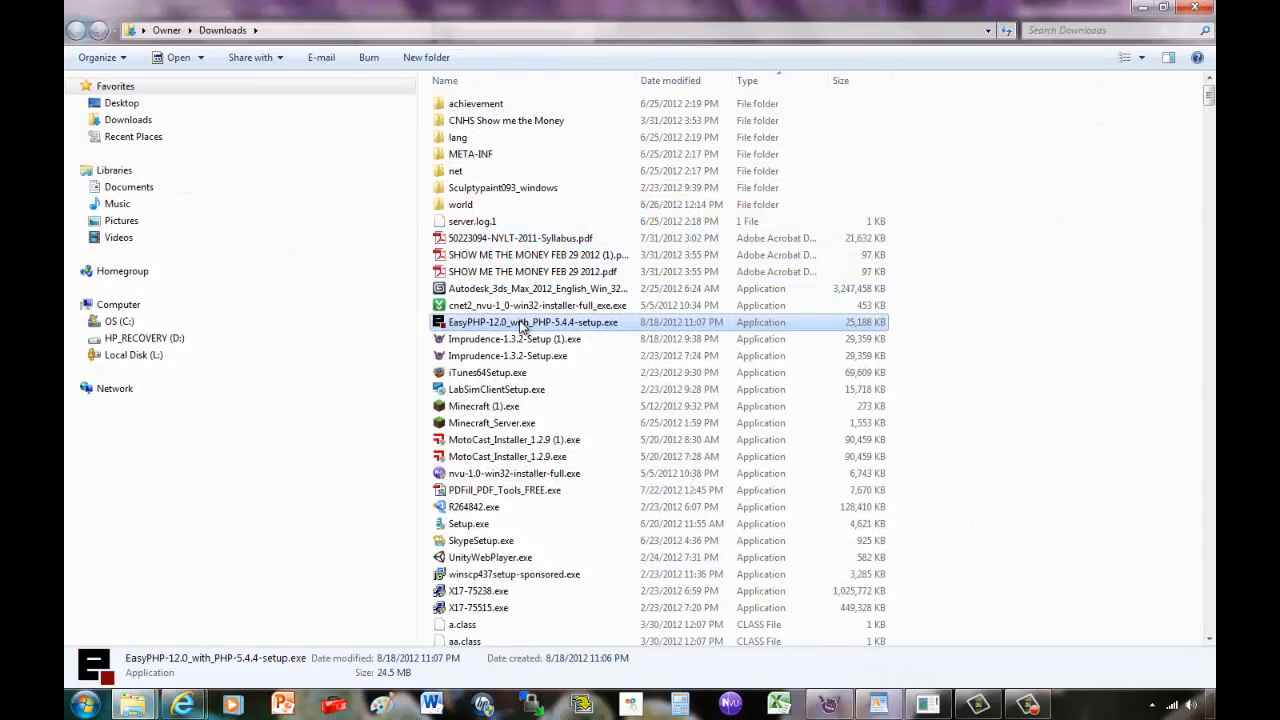
# Run the EasyPHP setup exe with English as the setup language.
pyautogui.doubleClick(520, 327)
pyautogui.click(676, 368)
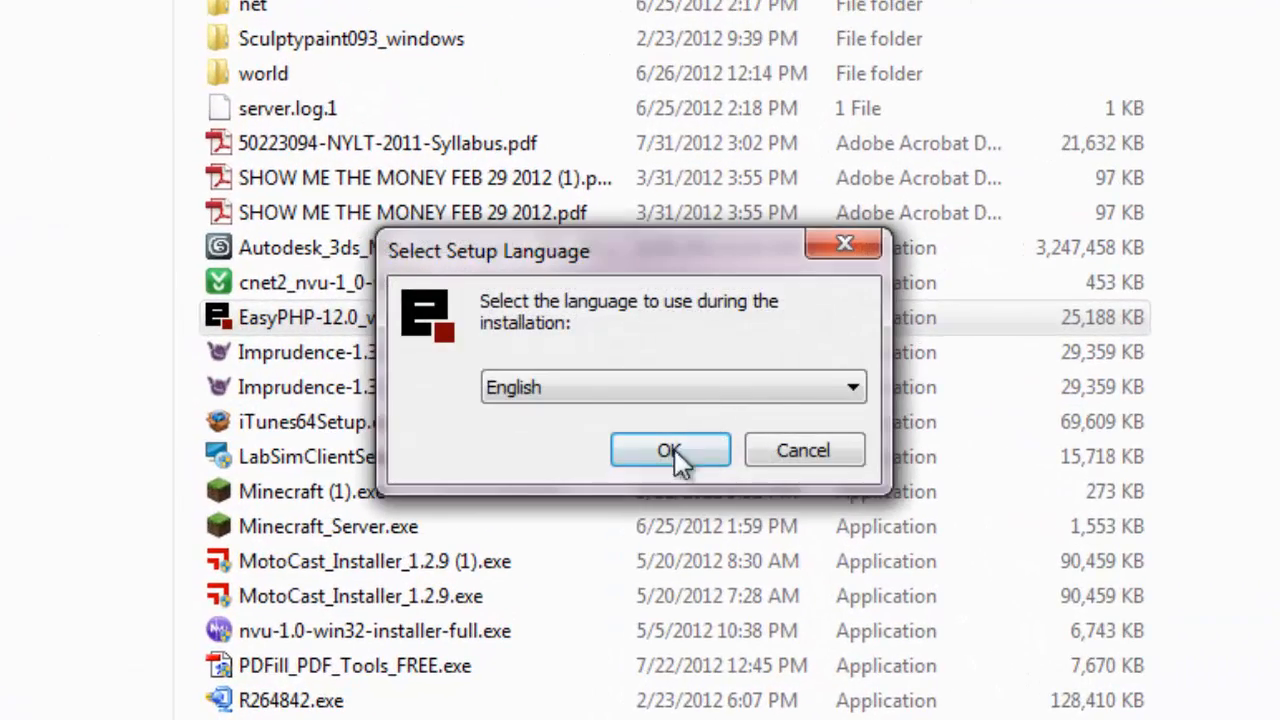
pyautogui.click(668, 428)
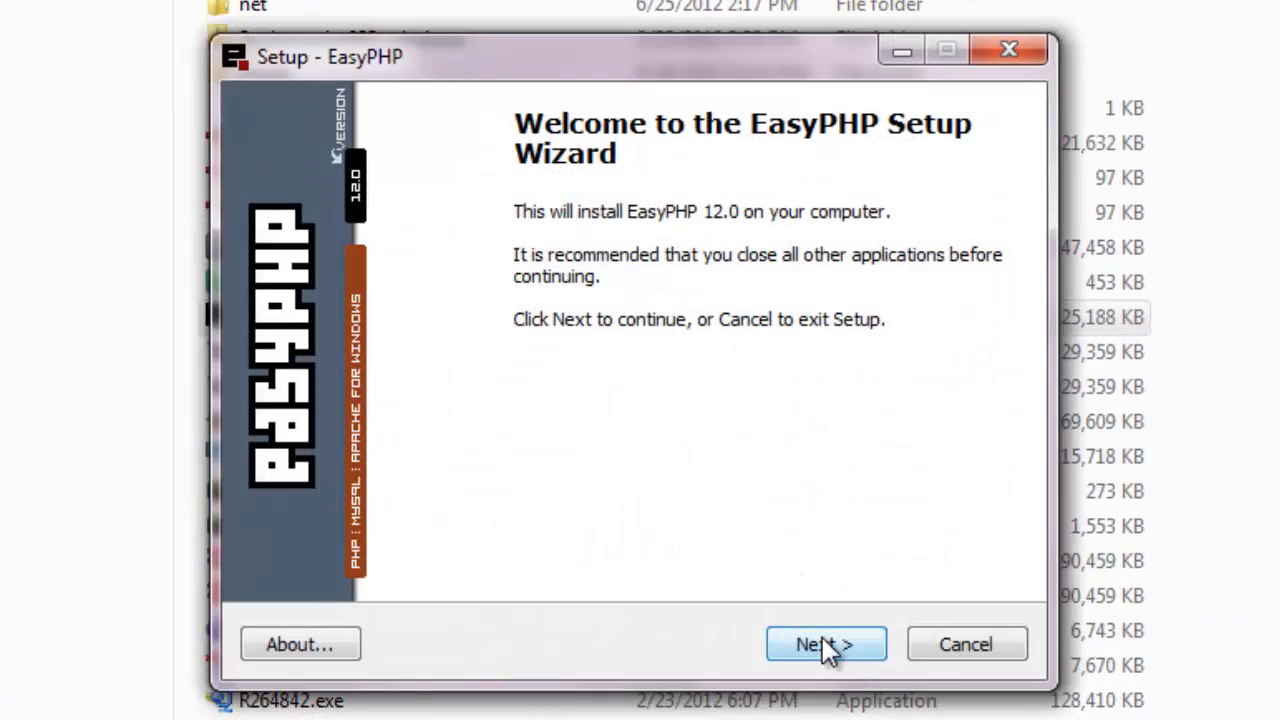
# Accept the license and keep C:\Program Files (x86)\EasyPHP-12.0 and Start Menu folder EasyPHP 12.0.
pyautogui.click(824, 644)
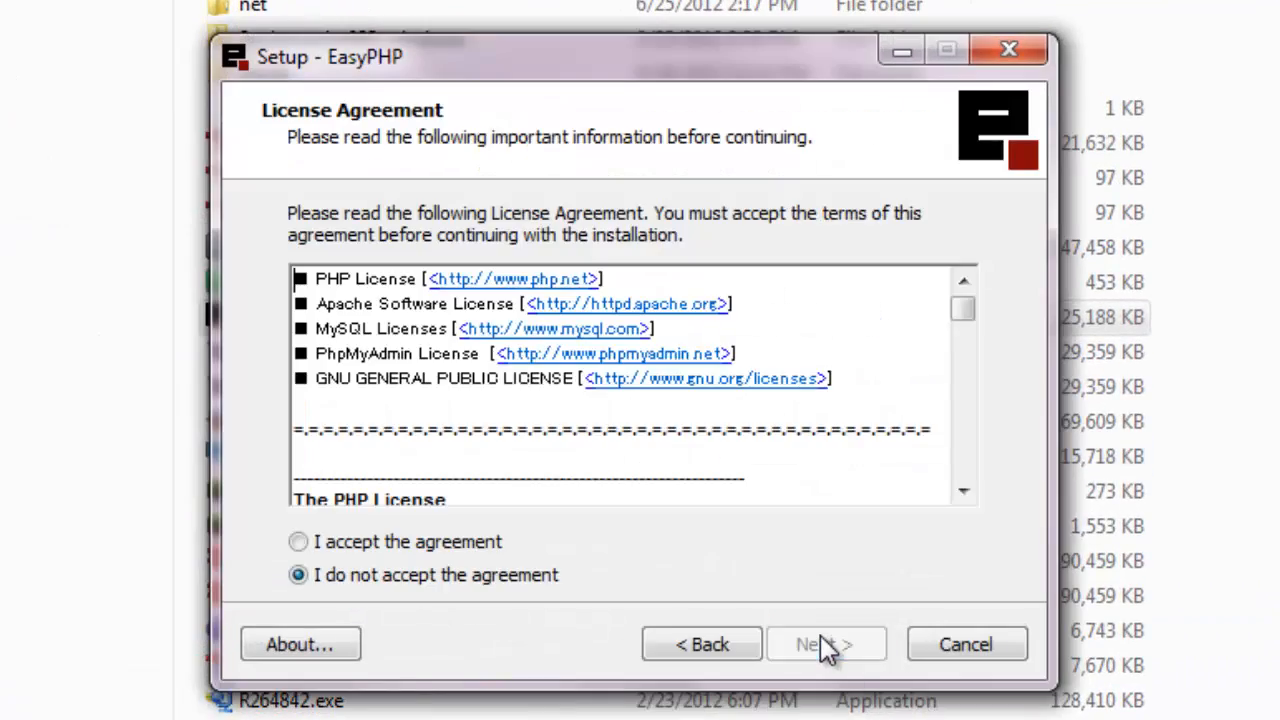
pyautogui.click(465, 543)
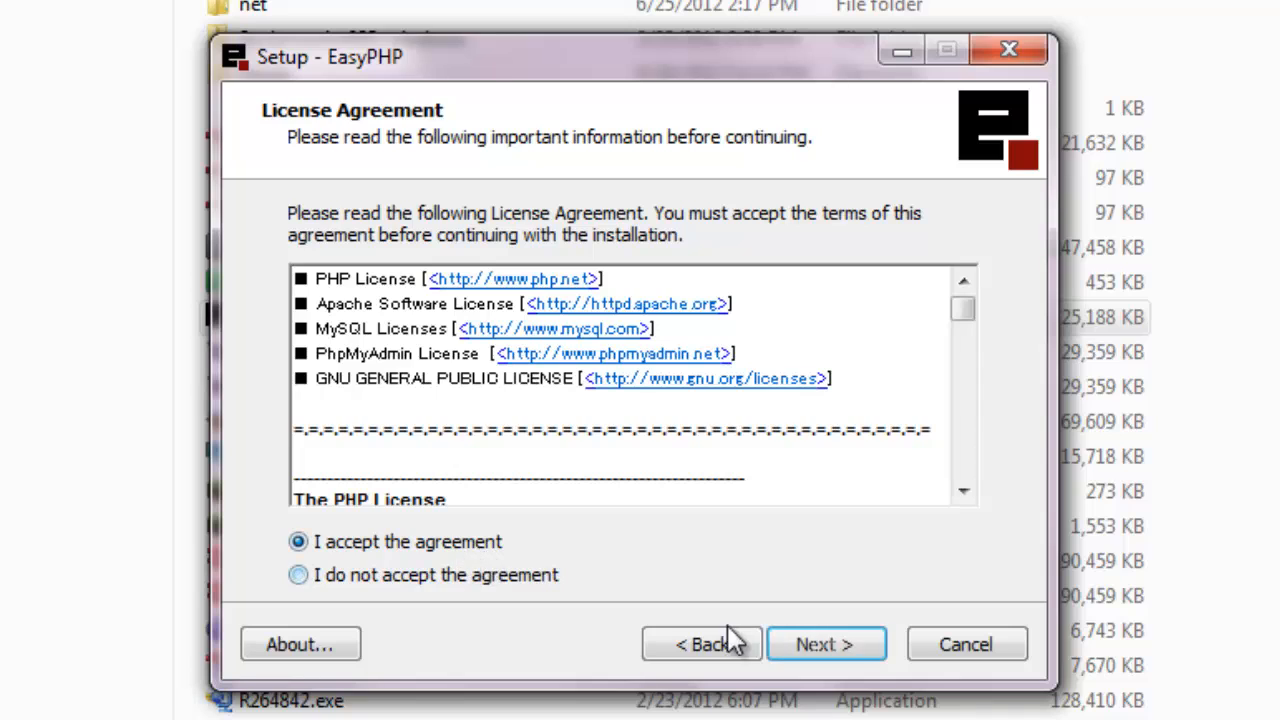
pyautogui.click(855, 645)
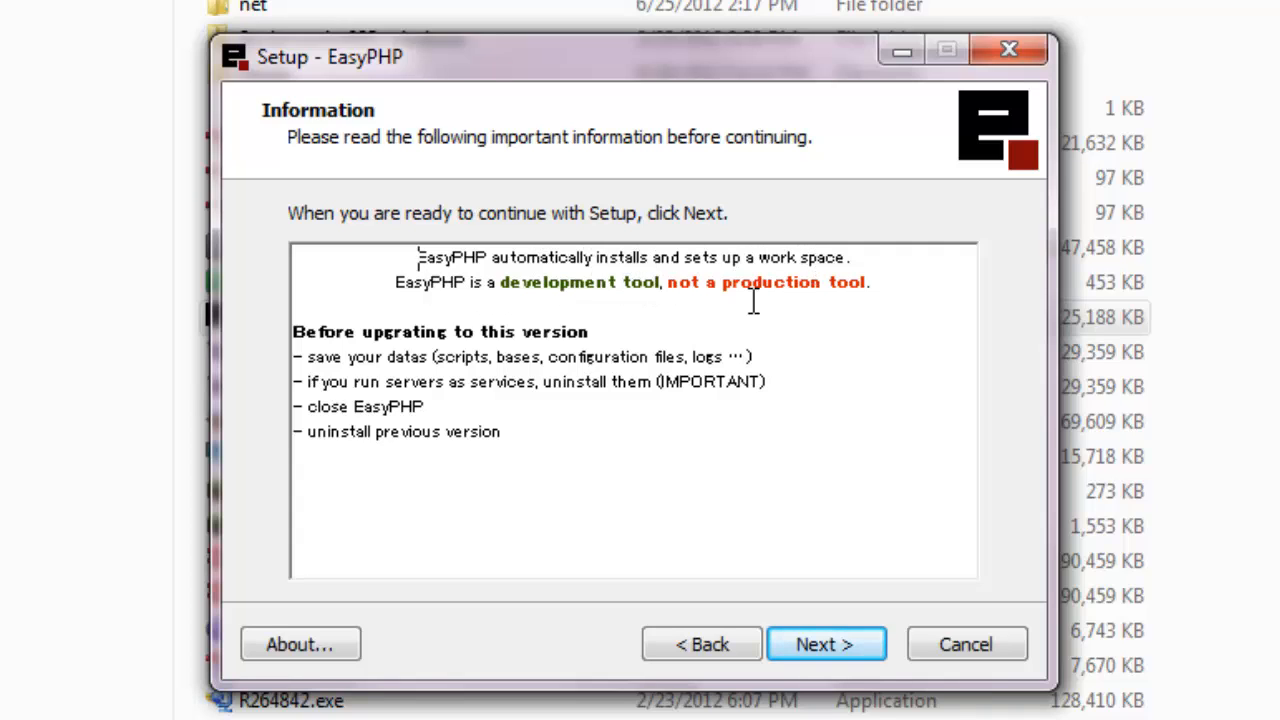
pyautogui.click(822, 644)
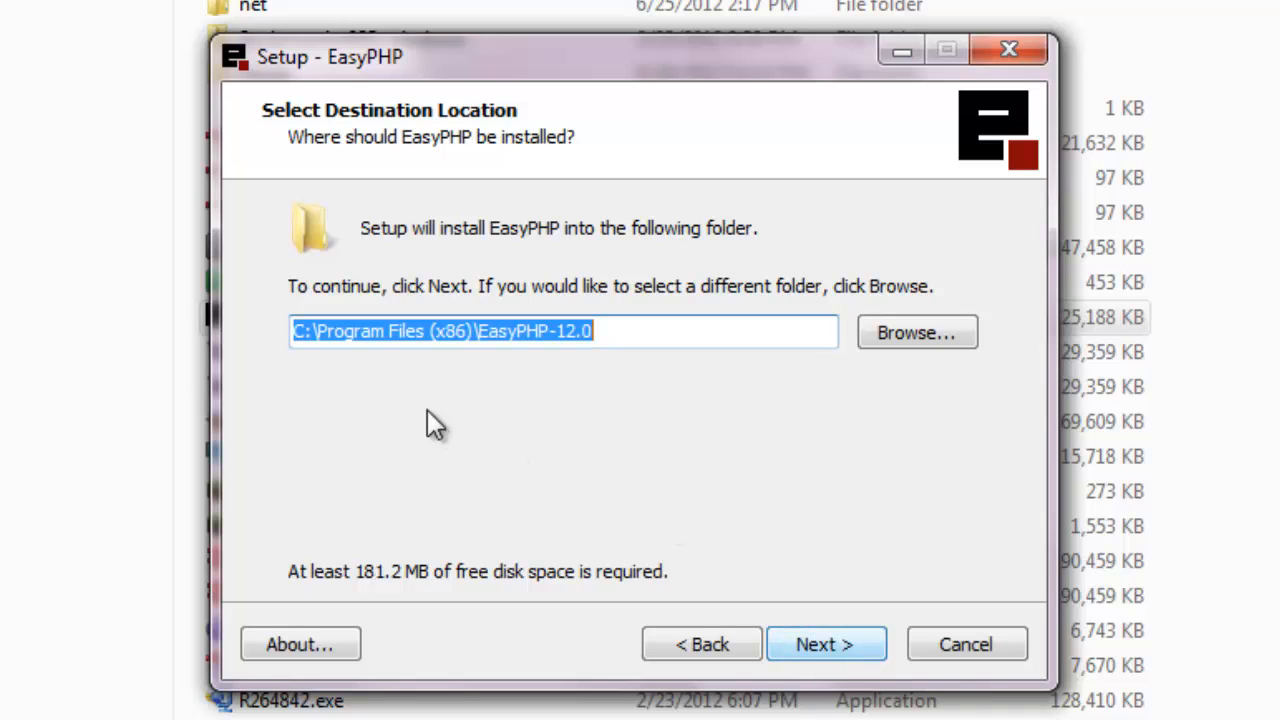
pyautogui.click(830, 646)
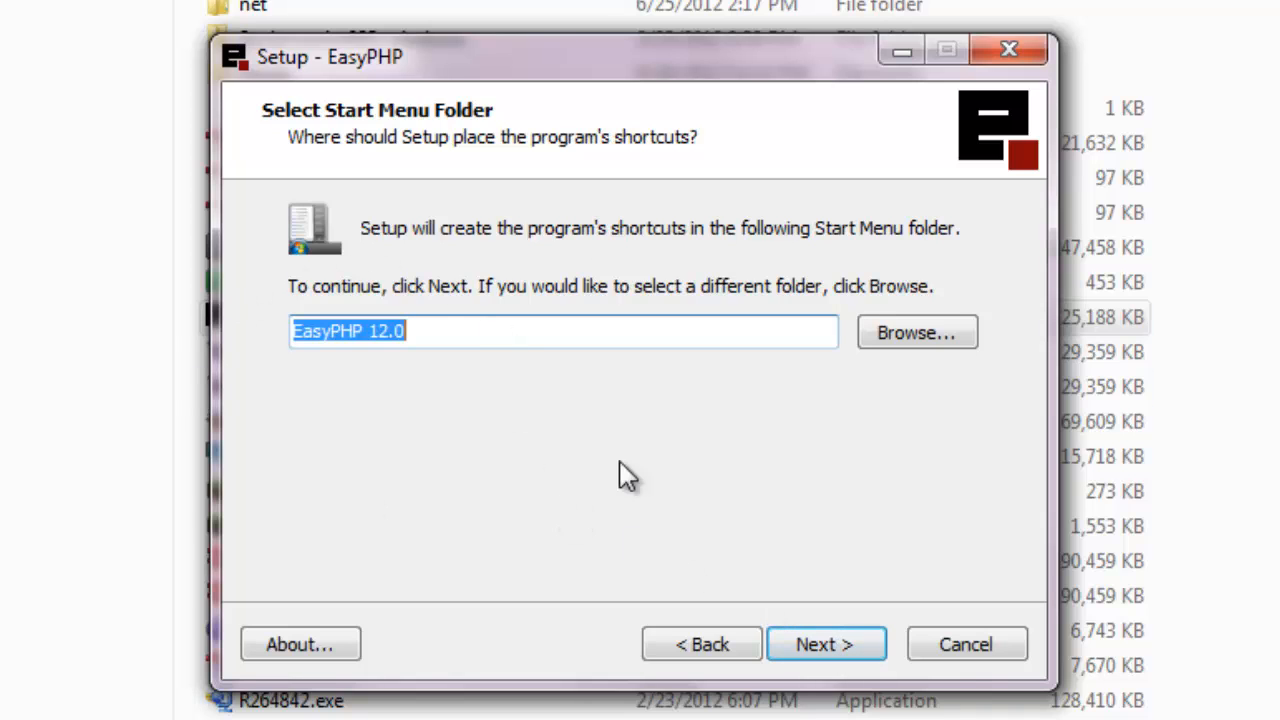
pyautogui.click(847, 642)
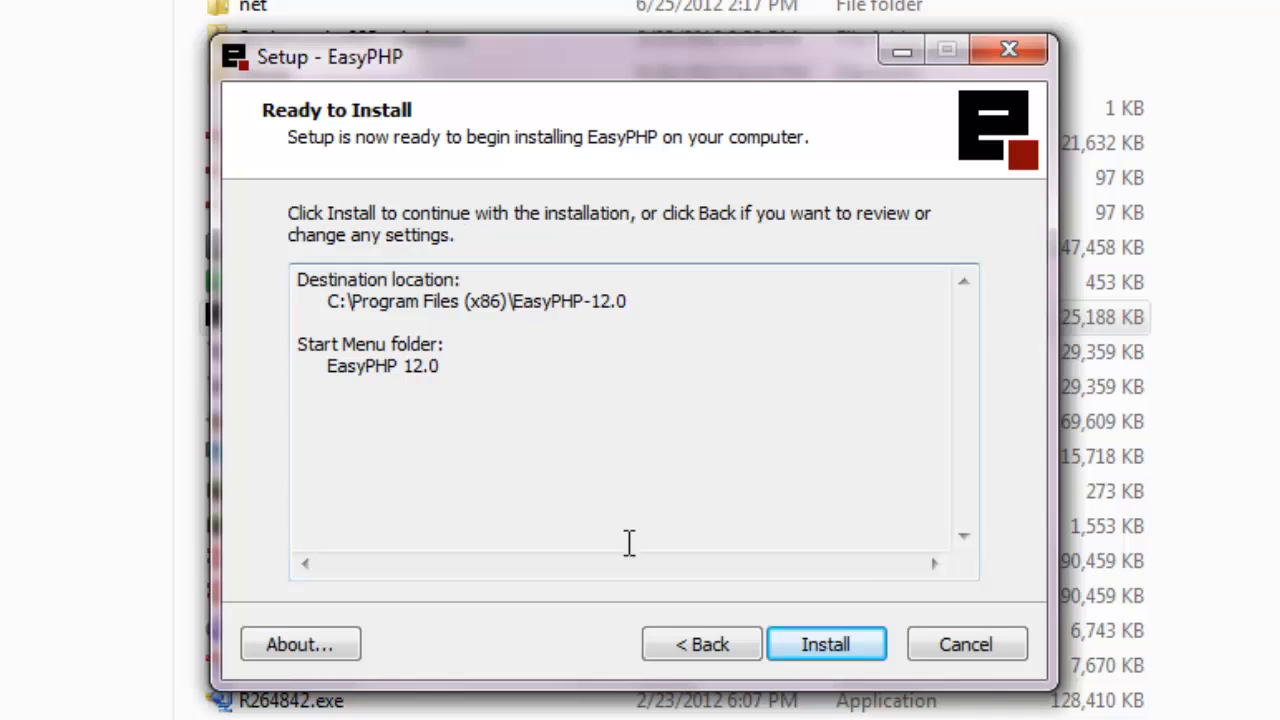
# Install EasyPHP, then uncheck Open Help while leaving Launch EasyPHP checked.
pyautogui.click(845, 646)
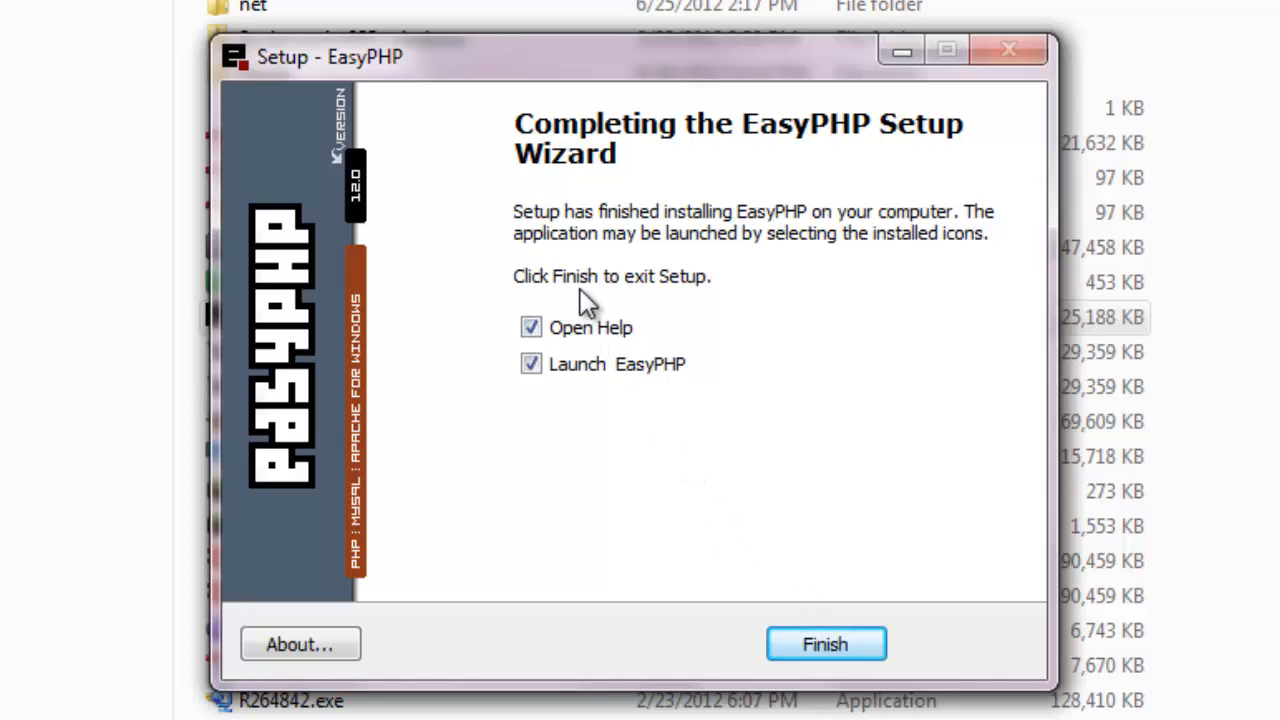
pyautogui.click(585, 338)
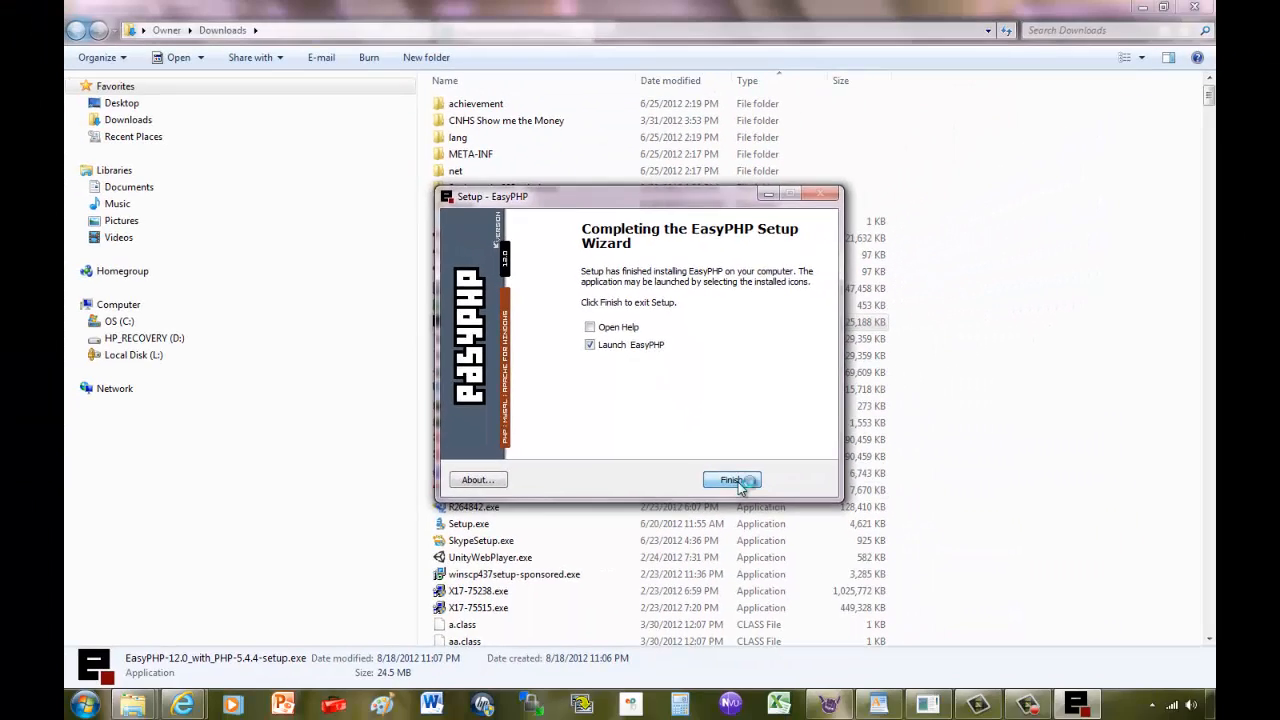
# Finish the wizard and allow mysqld.exe through Windows Firewall on private networks.
pyautogui.click(826, 644)
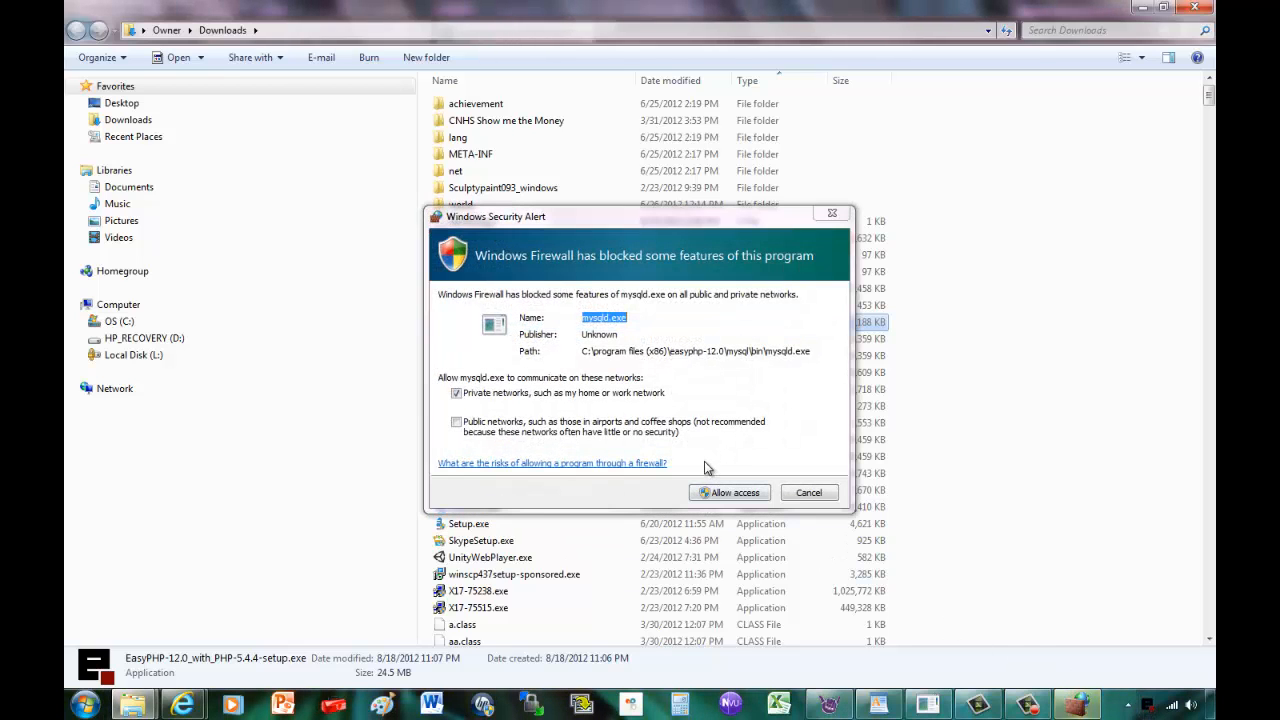
pyautogui.click(740, 500)
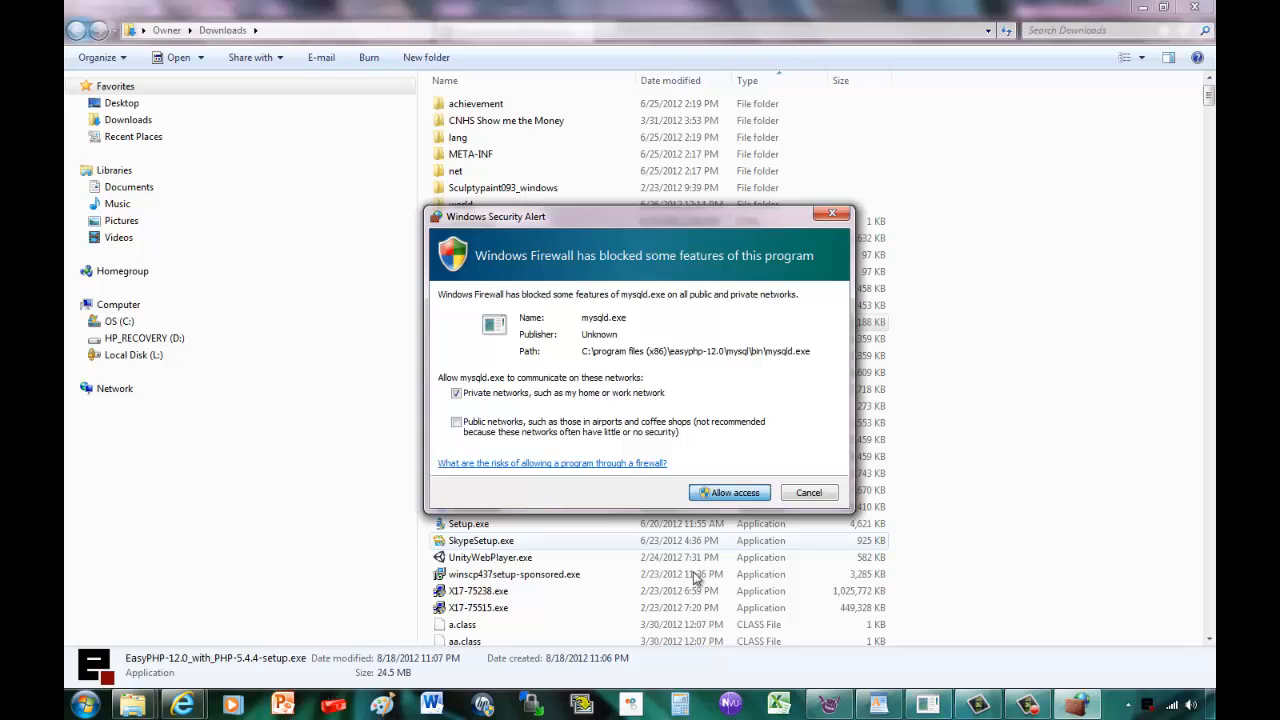
pyautogui.click(1147, 707)
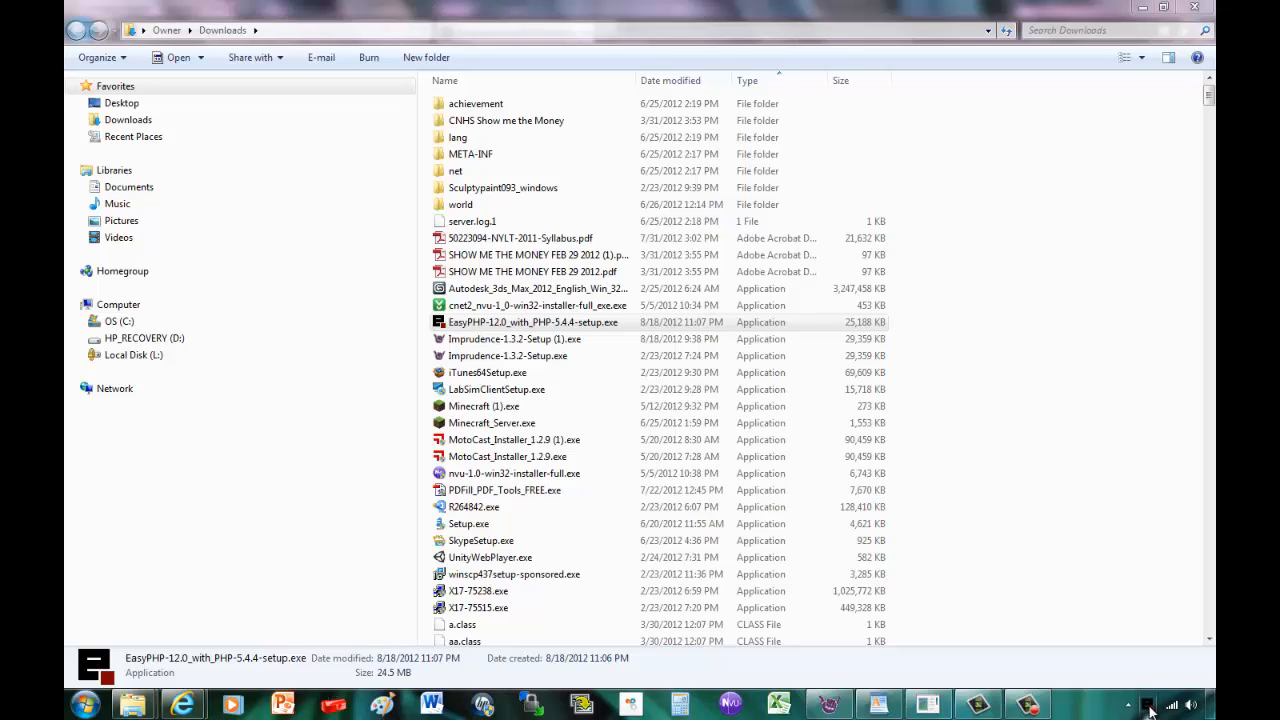
# Open EasyPHP Administration at 127.0.0.1:8887 and maximize the Internet Explorer window.
pyautogui.rightClick(1149, 708)
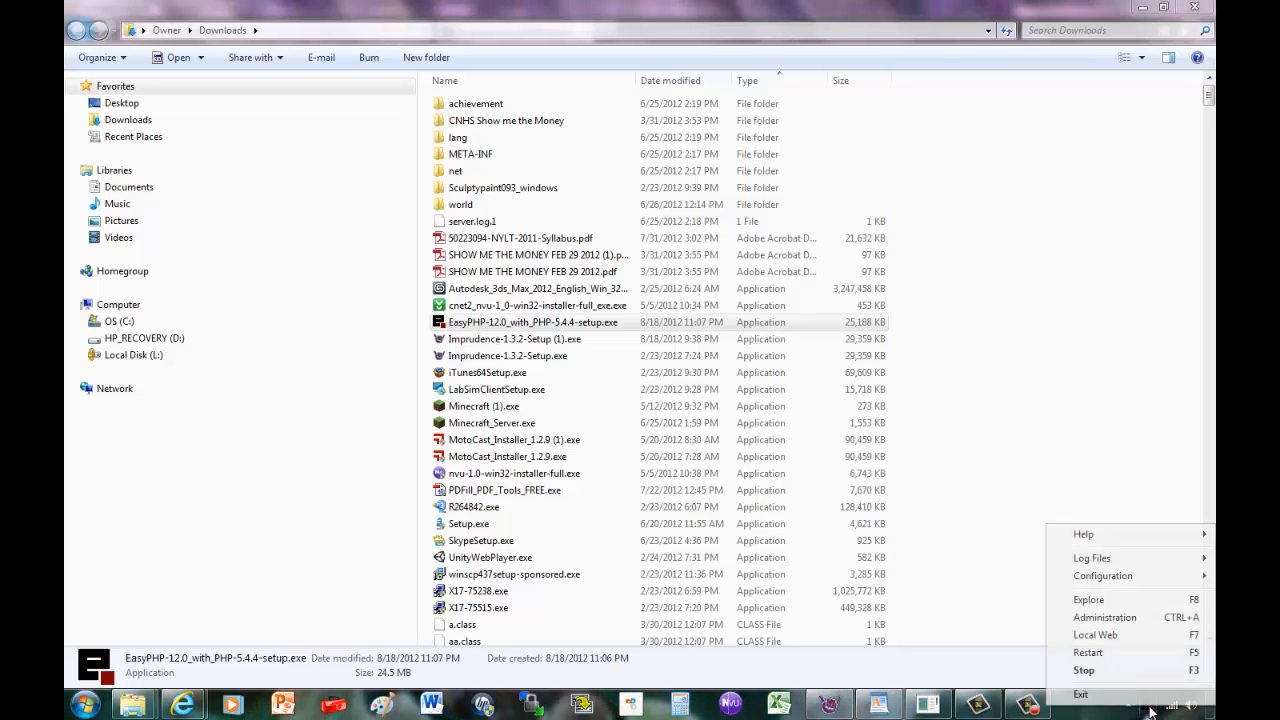
pyautogui.click(1108, 618)
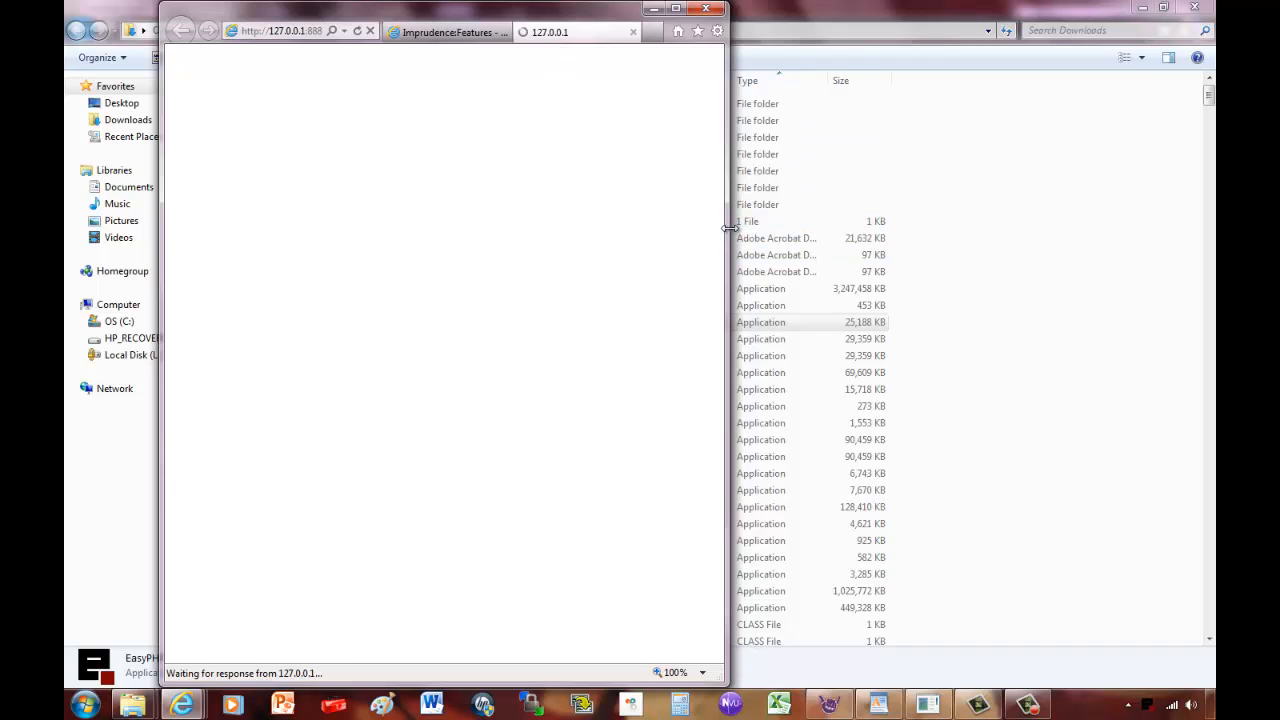
pyautogui.moveTo(729, 228); pyautogui.dragTo(821, 228)
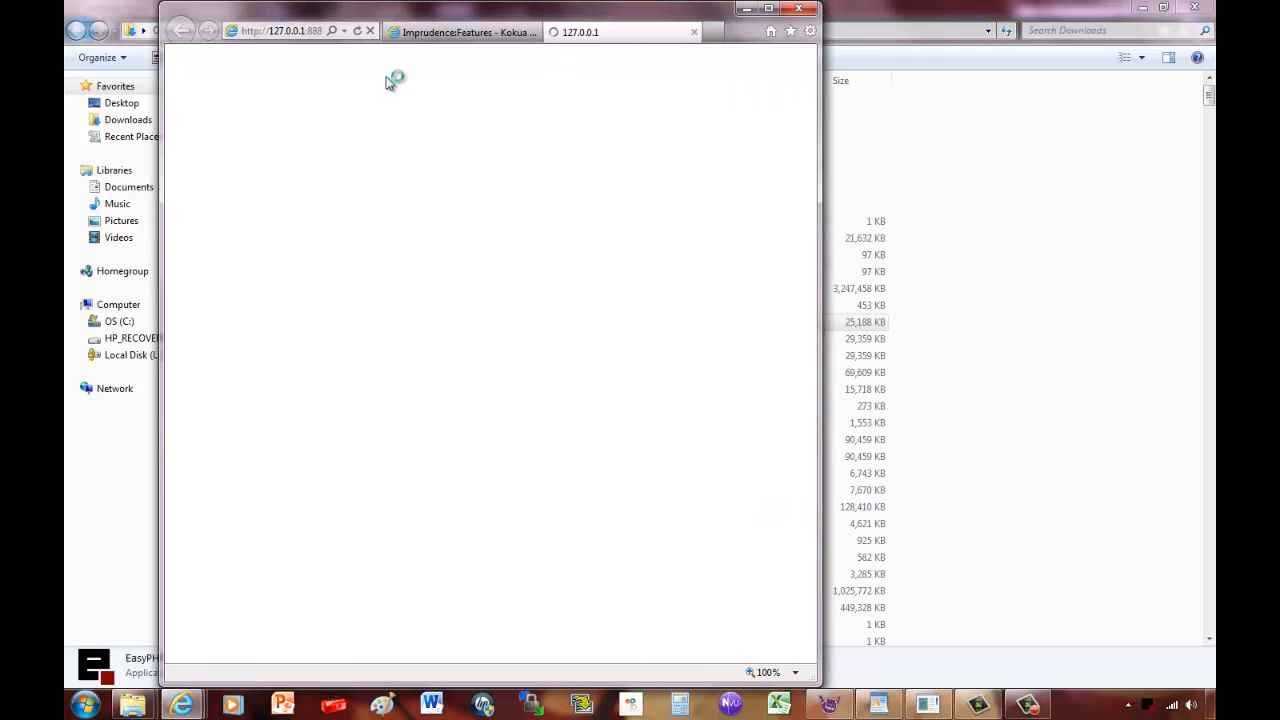
pyautogui.click(770, 10)
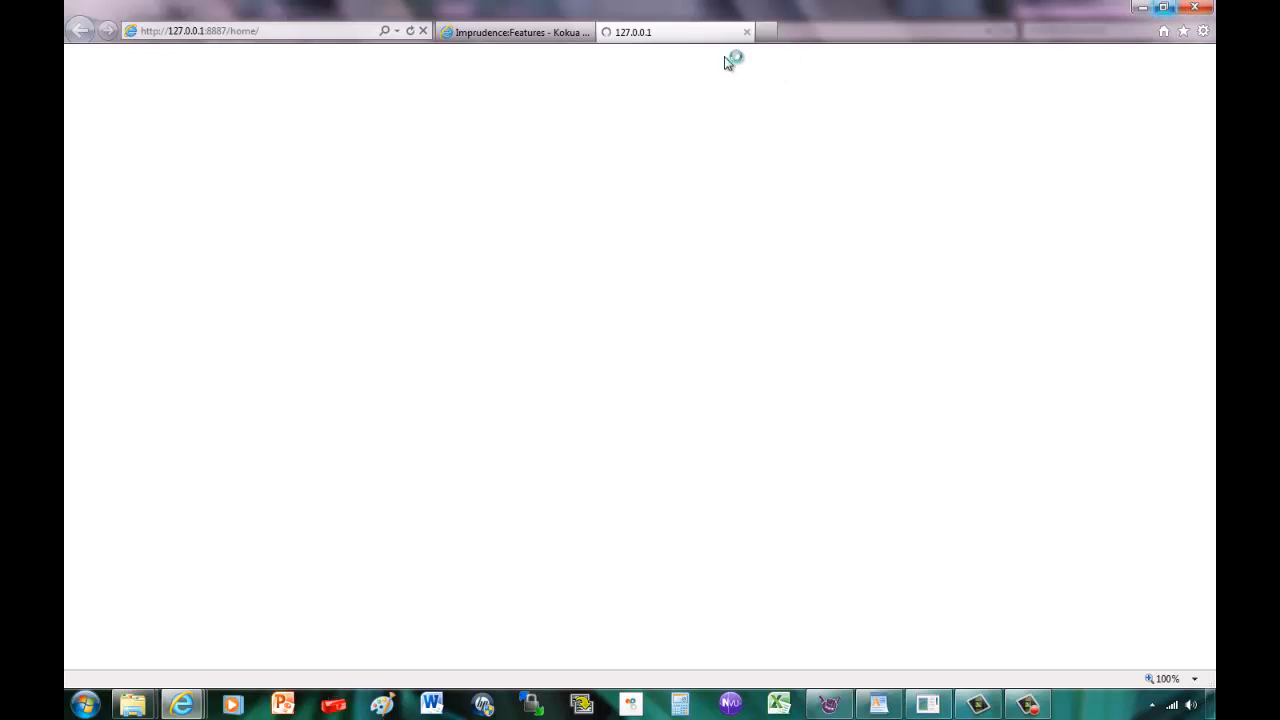
# Close the stalled 127.0.0.1 tab, then open and dismiss EasyPHP's configuration settings unchanged.
pyautogui.click(747, 32)
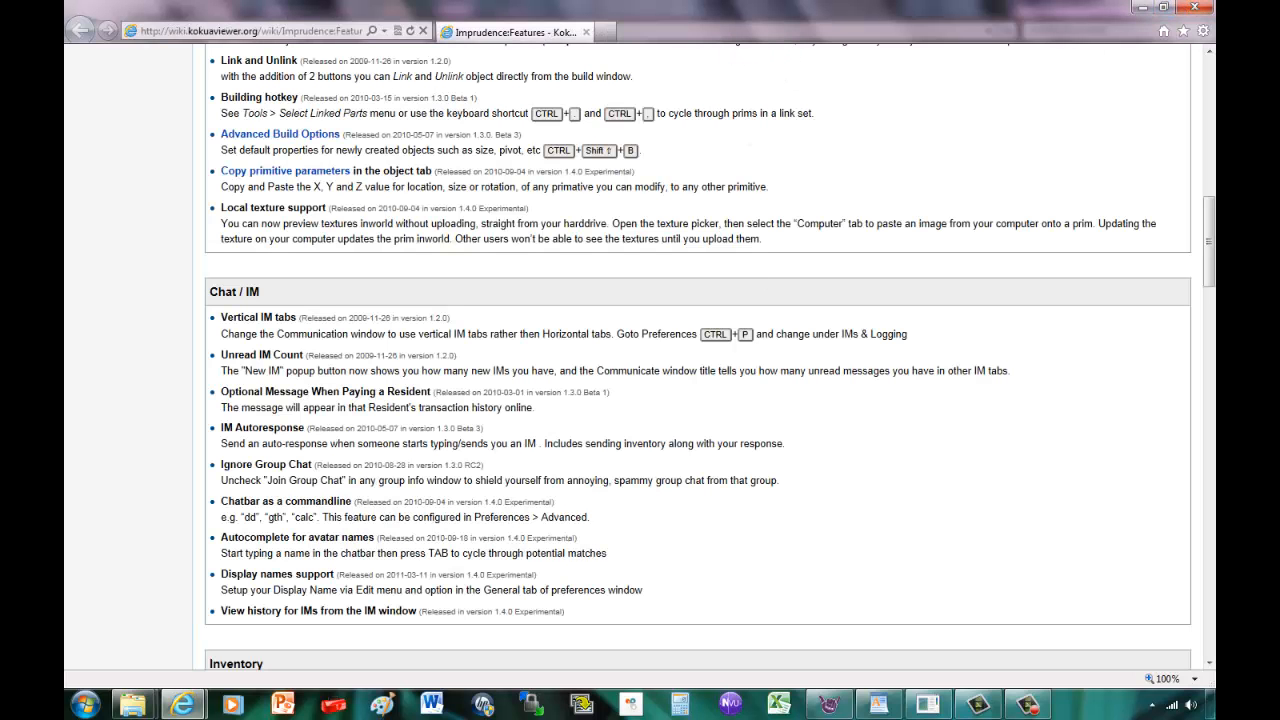
pyautogui.click(1152, 705)
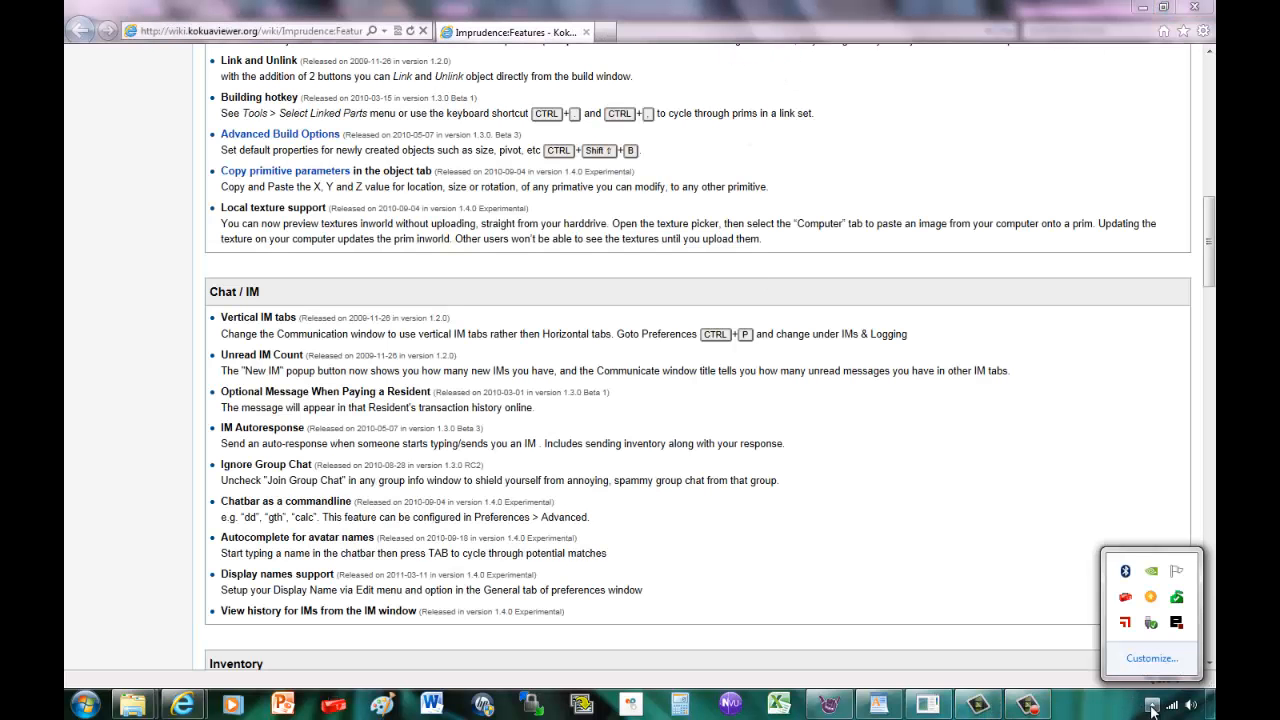
pyautogui.rightClick(1178, 624)
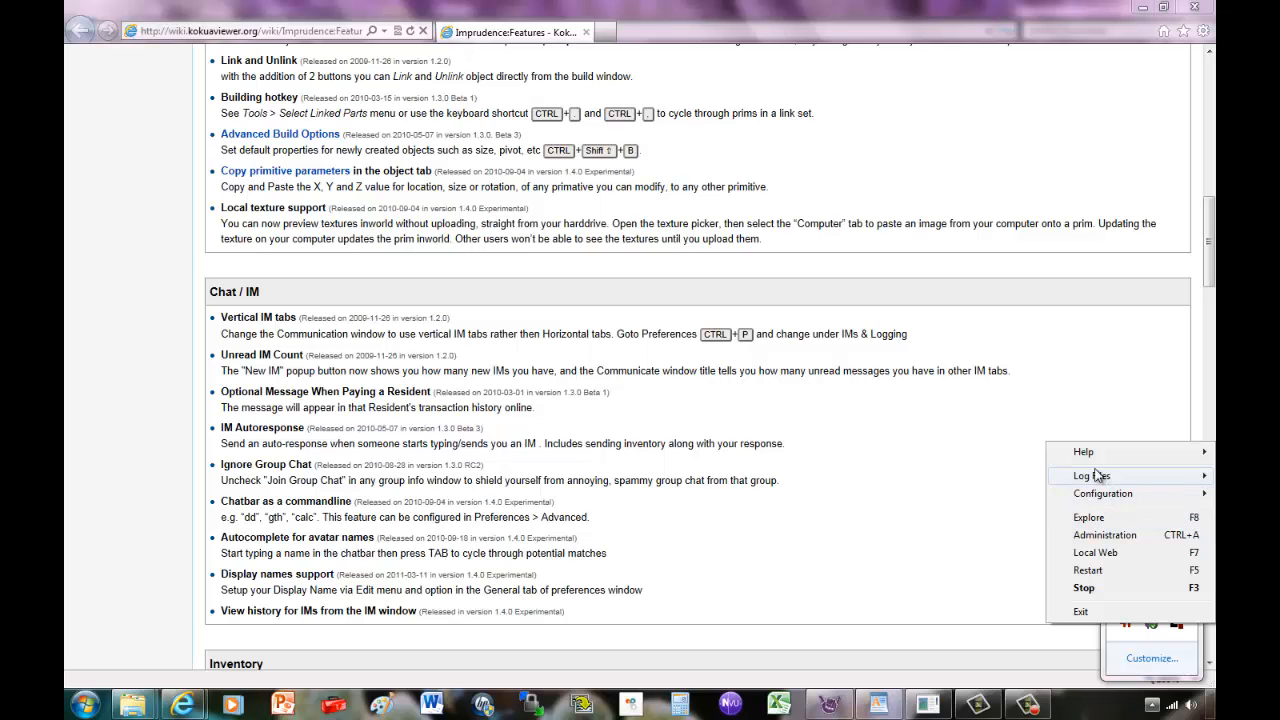
pyautogui.moveTo(1094, 503)
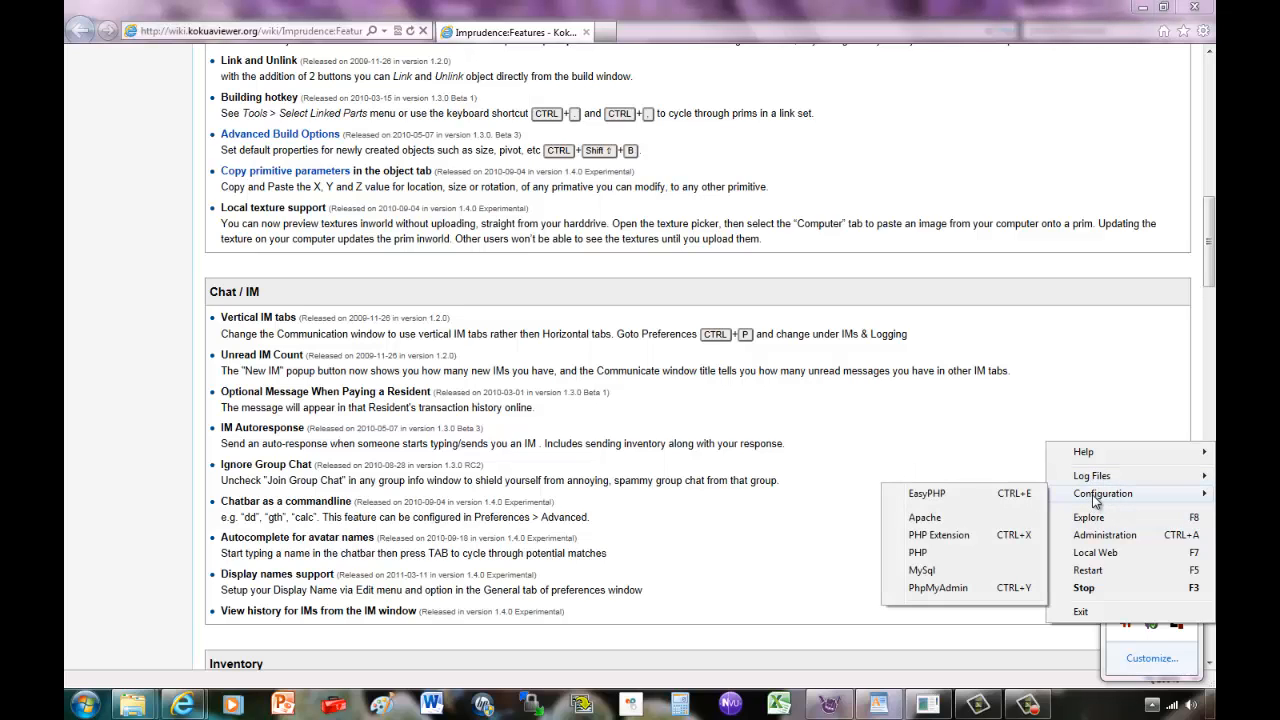
pyautogui.click(1012, 494)
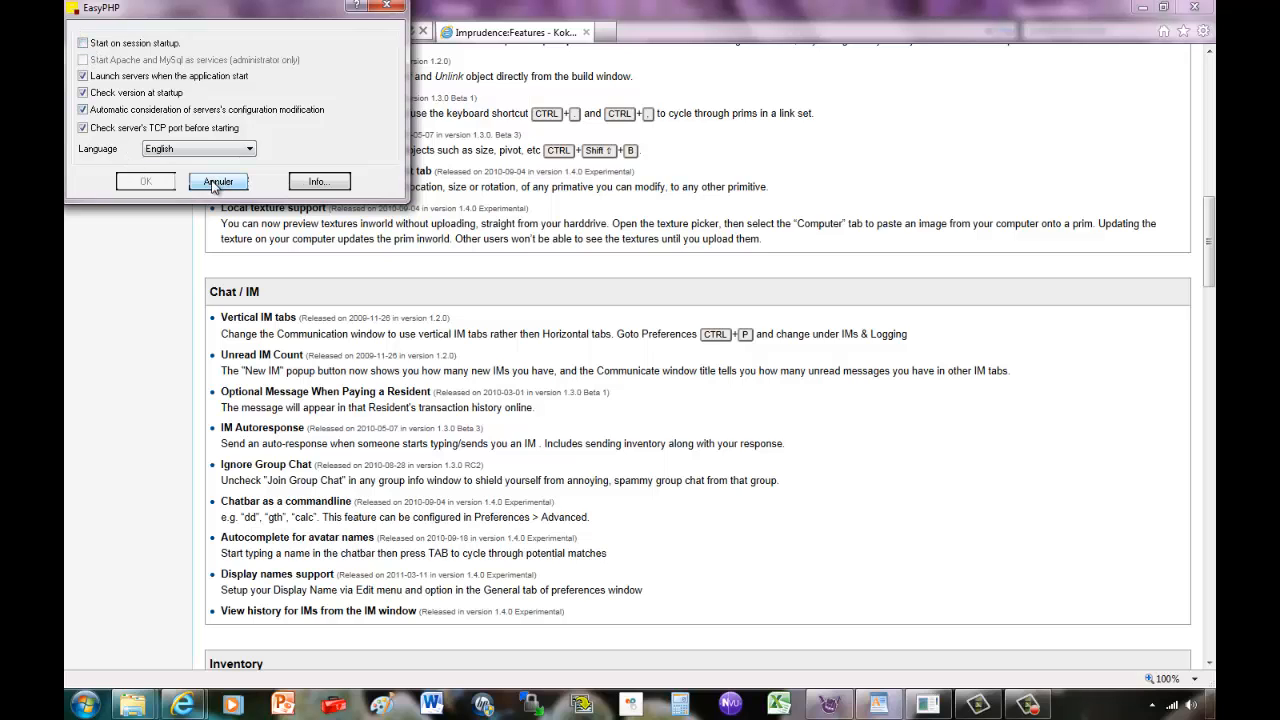
pyautogui.click(381, 8)
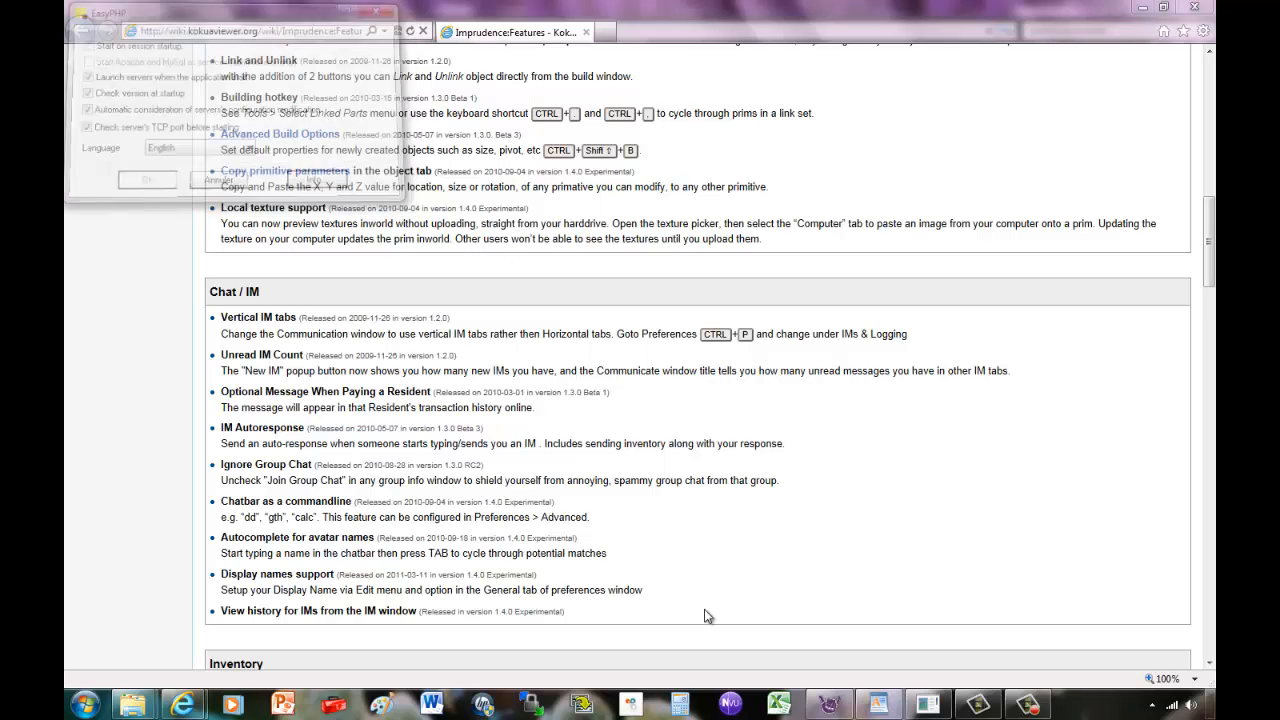
# Open the EasyPHP control window and restart the MySQL server.
pyautogui.click(1152, 706)
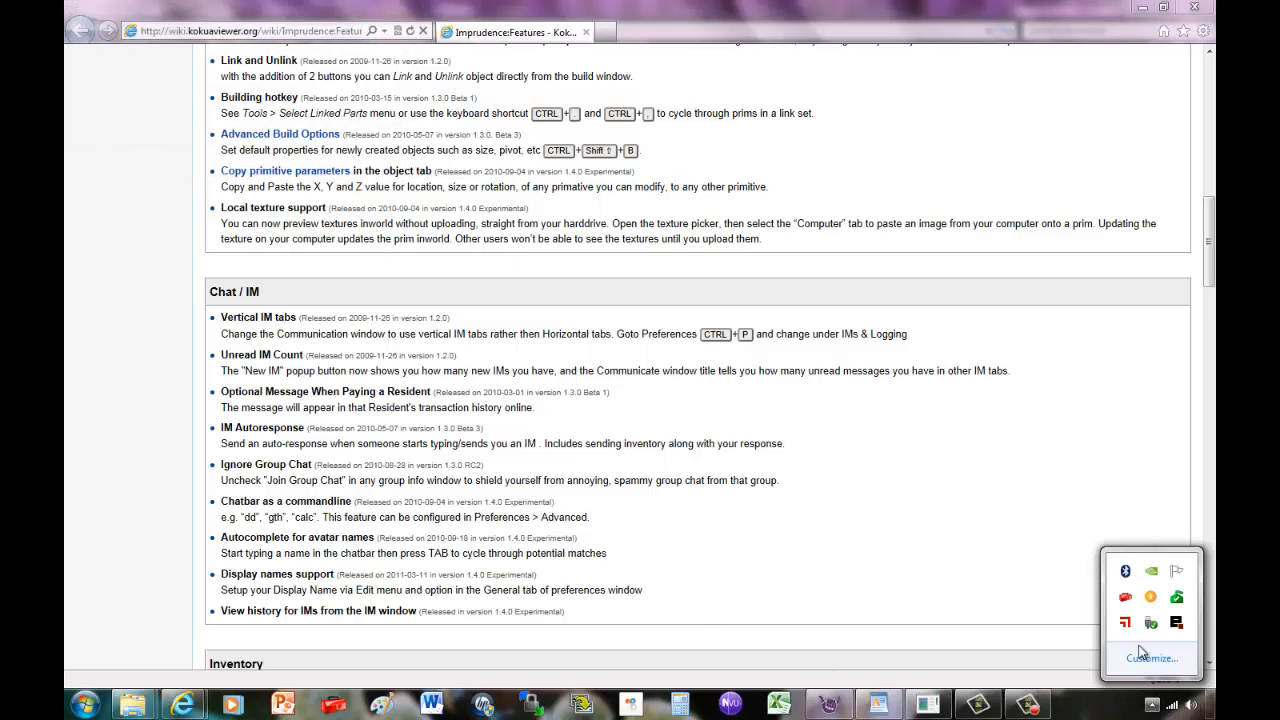
pyautogui.doubleClick(1176, 622)
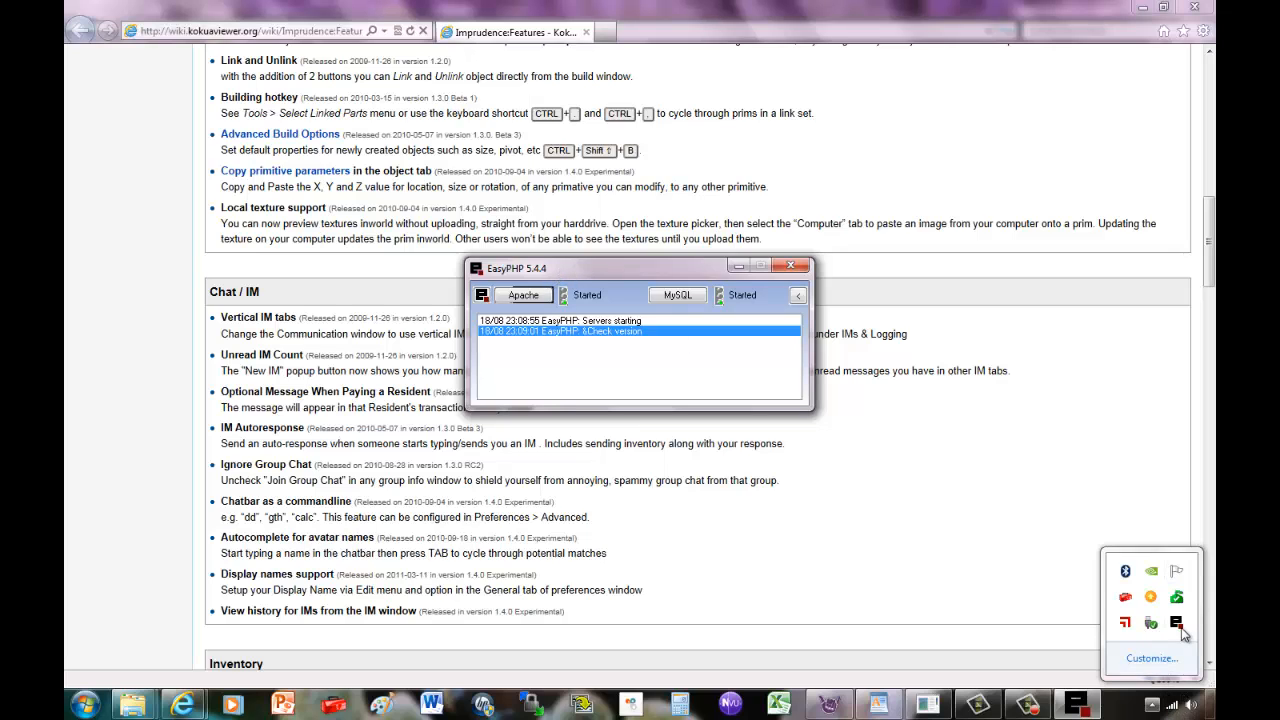
pyautogui.click(675, 298)
pyautogui.click(698, 333)
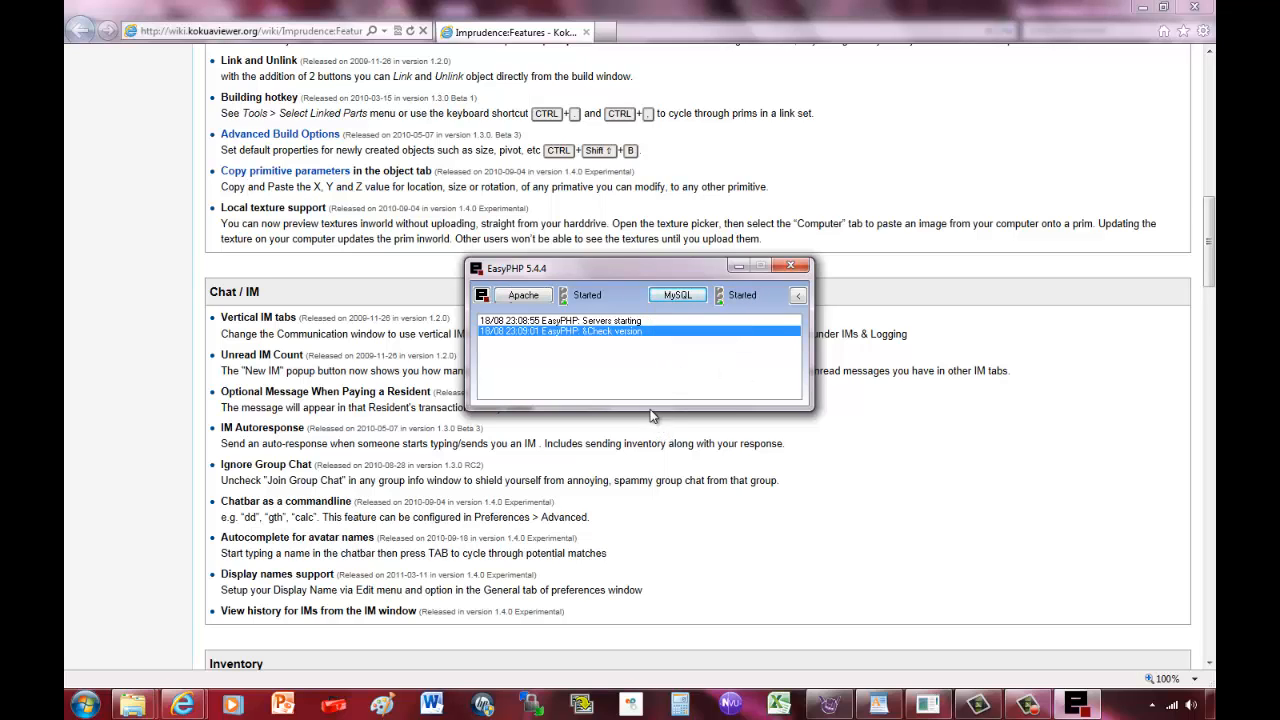
# Restart, stop and start Apache again, then close the EasyPHP window.
pyautogui.click(520, 296)
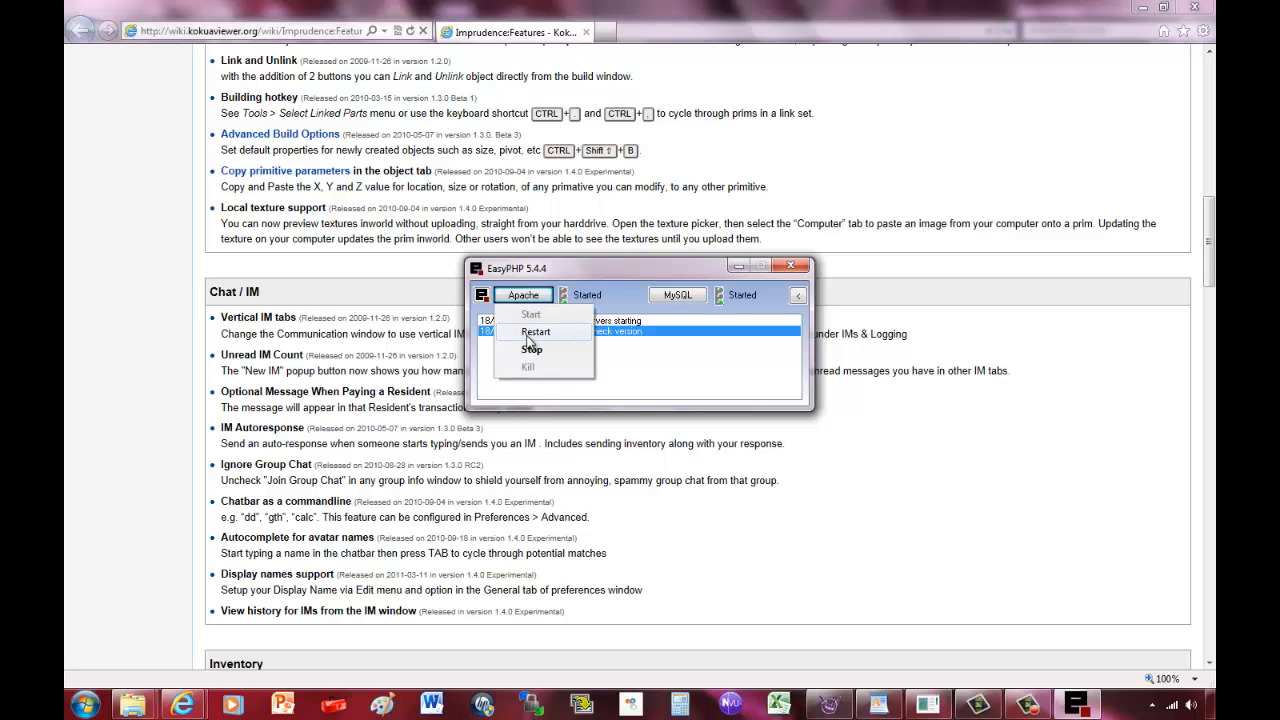
pyautogui.click(533, 333)
pyautogui.click(522, 297)
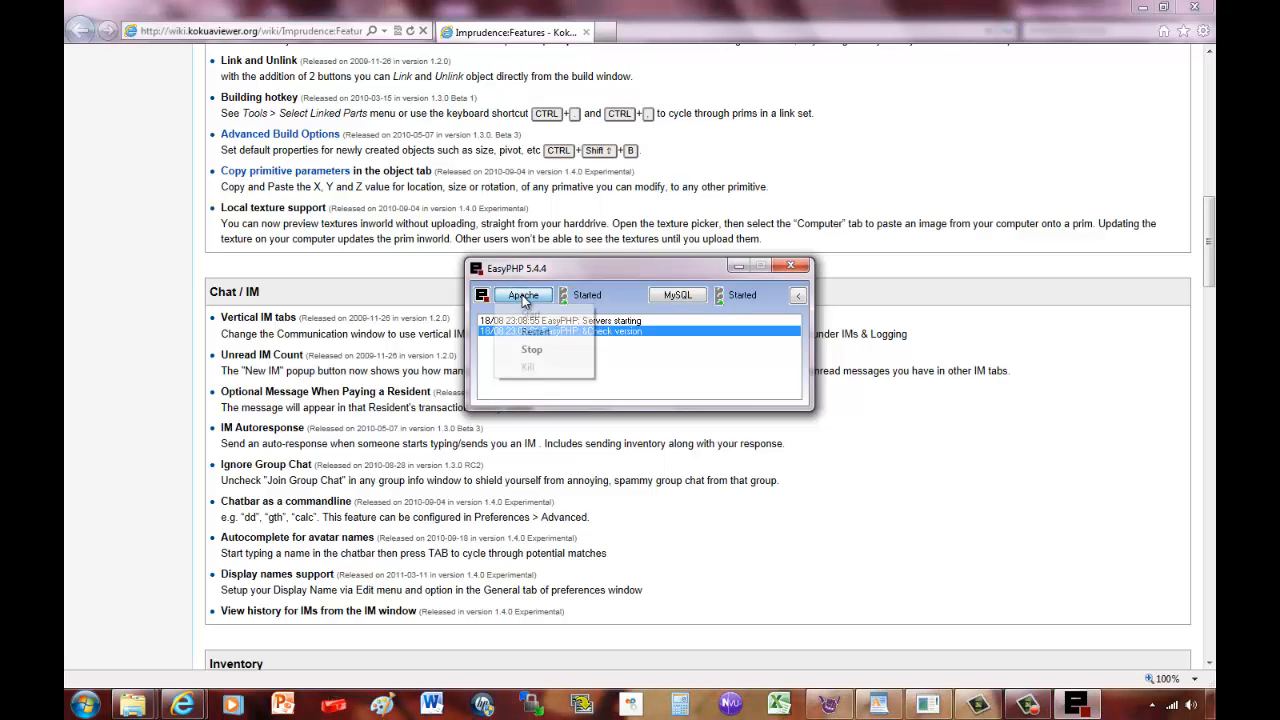
pyautogui.click(522, 330)
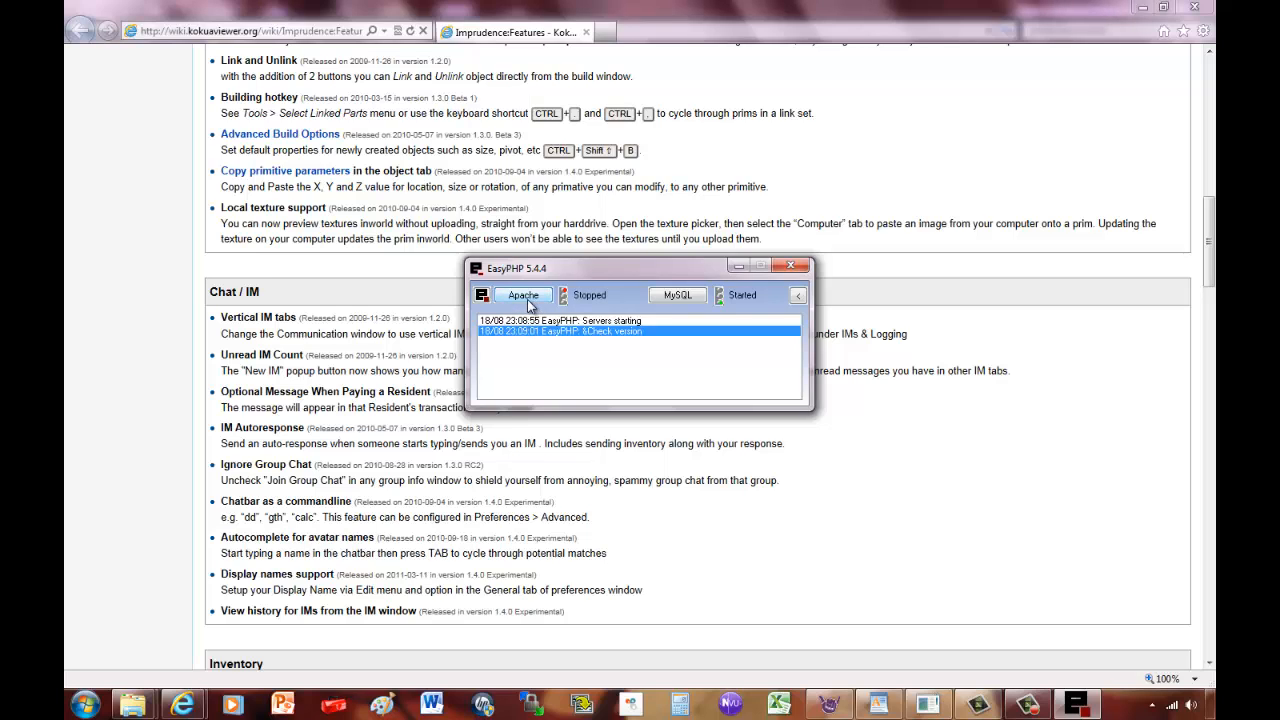
pyautogui.click(527, 299)
pyautogui.click(532, 316)
pyautogui.click(781, 269)
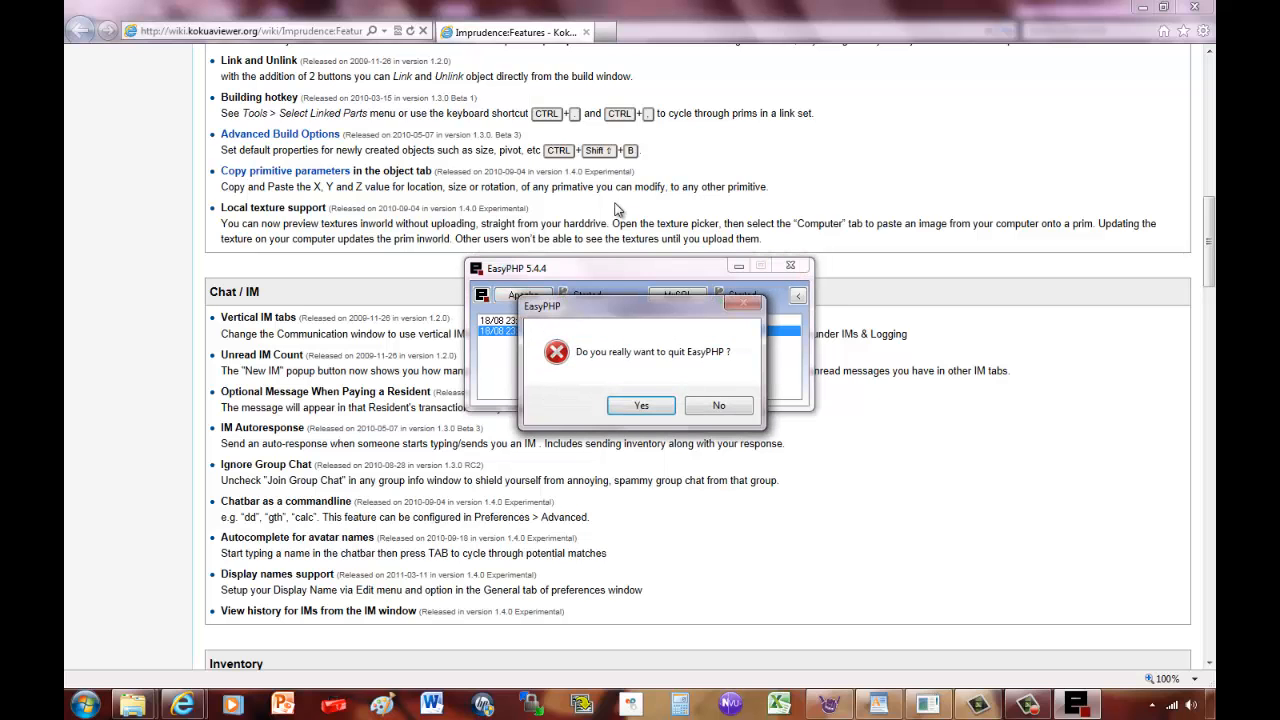
pyautogui.click(728, 406)
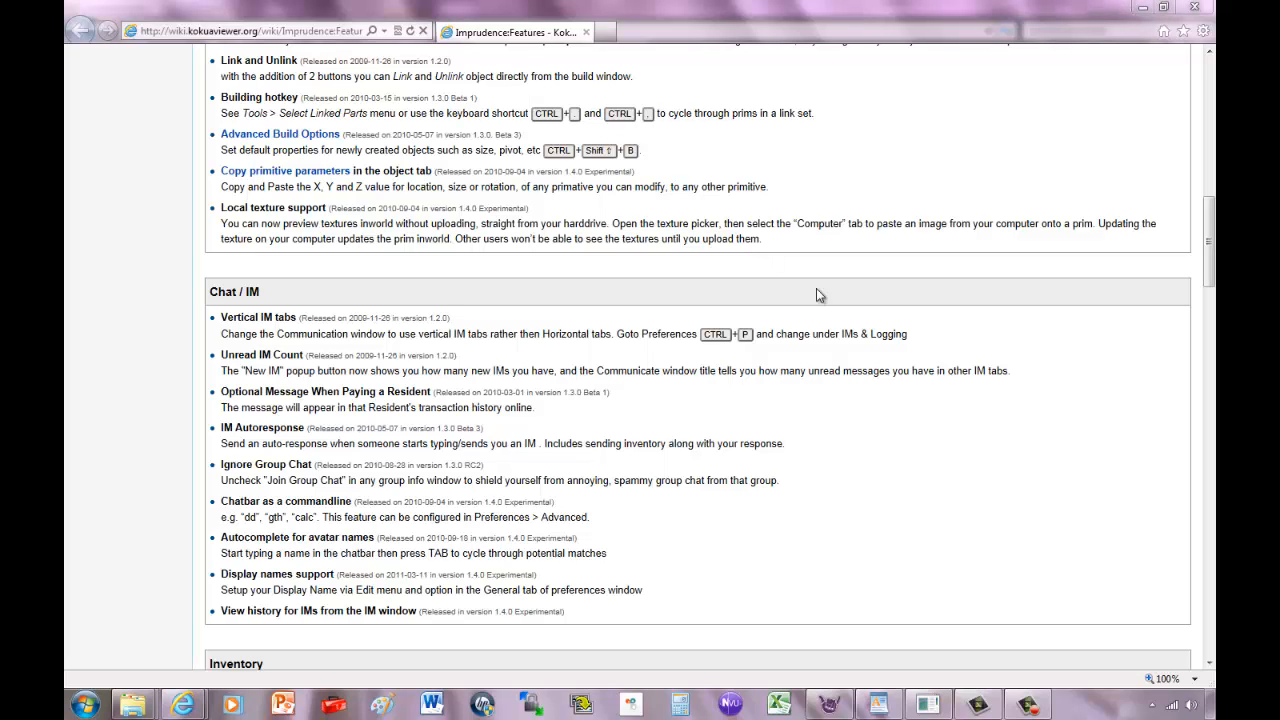
# Open EasyPHP Administration from the tray and launch phpMyAdmin, retrying after a stalled tab.
pyautogui.click(1151, 704)
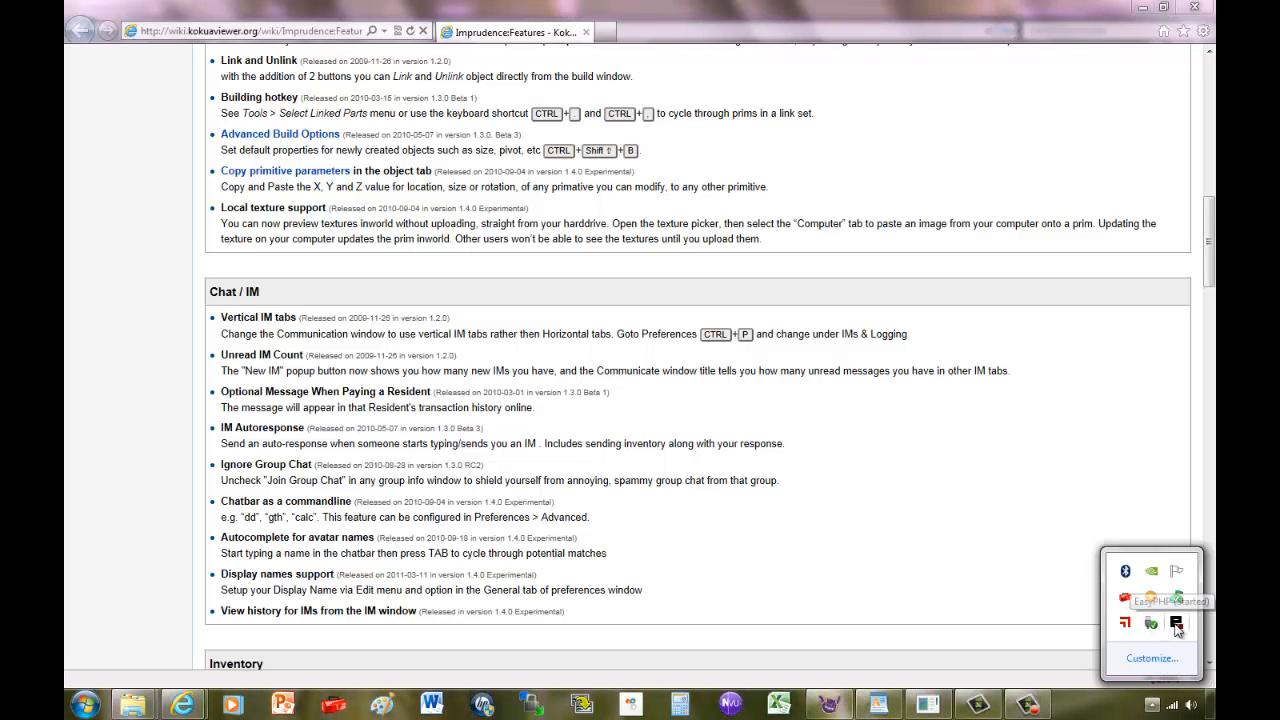
pyautogui.rightClick(1155, 623)
pyautogui.click(1134, 539)
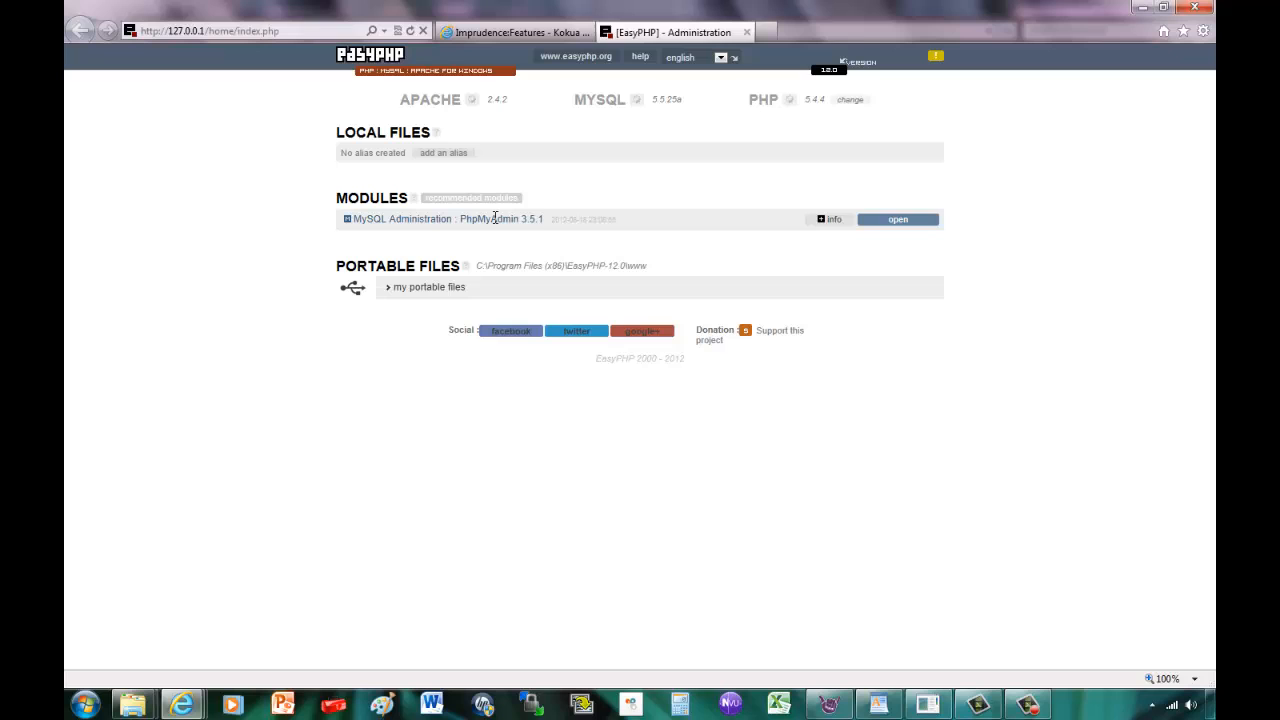
pyautogui.click(907, 222)
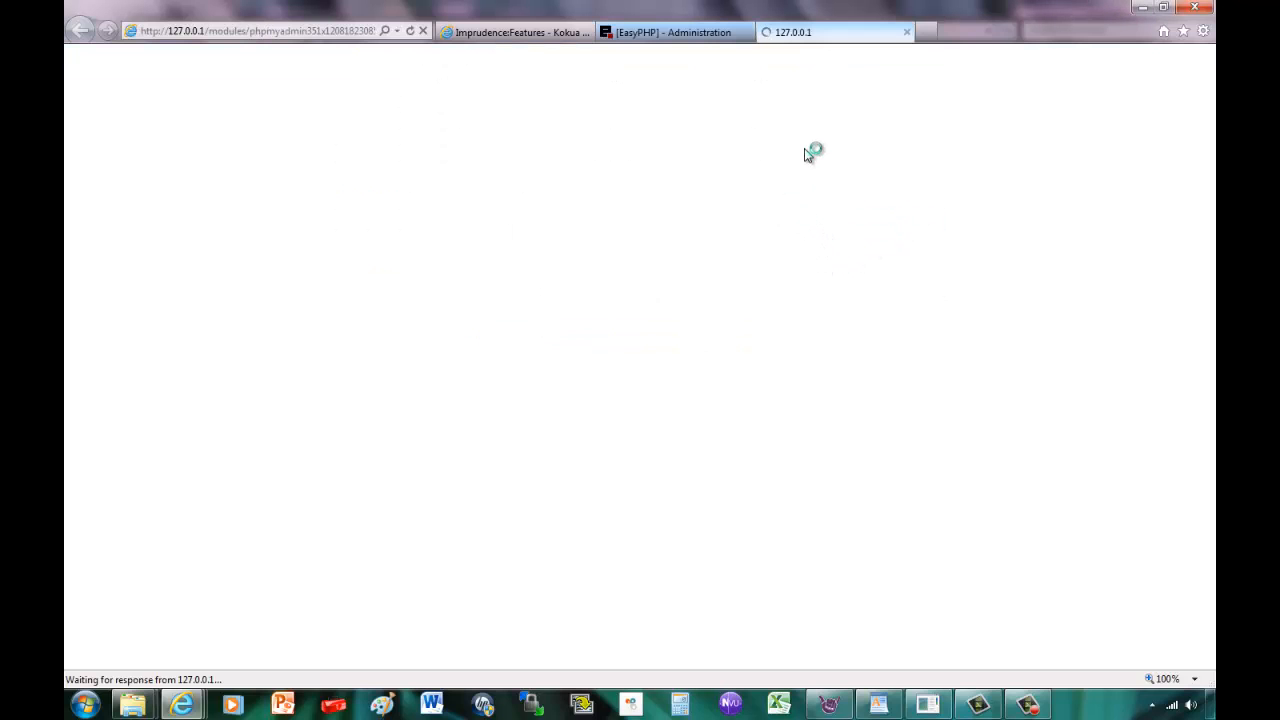
pyautogui.click(907, 32)
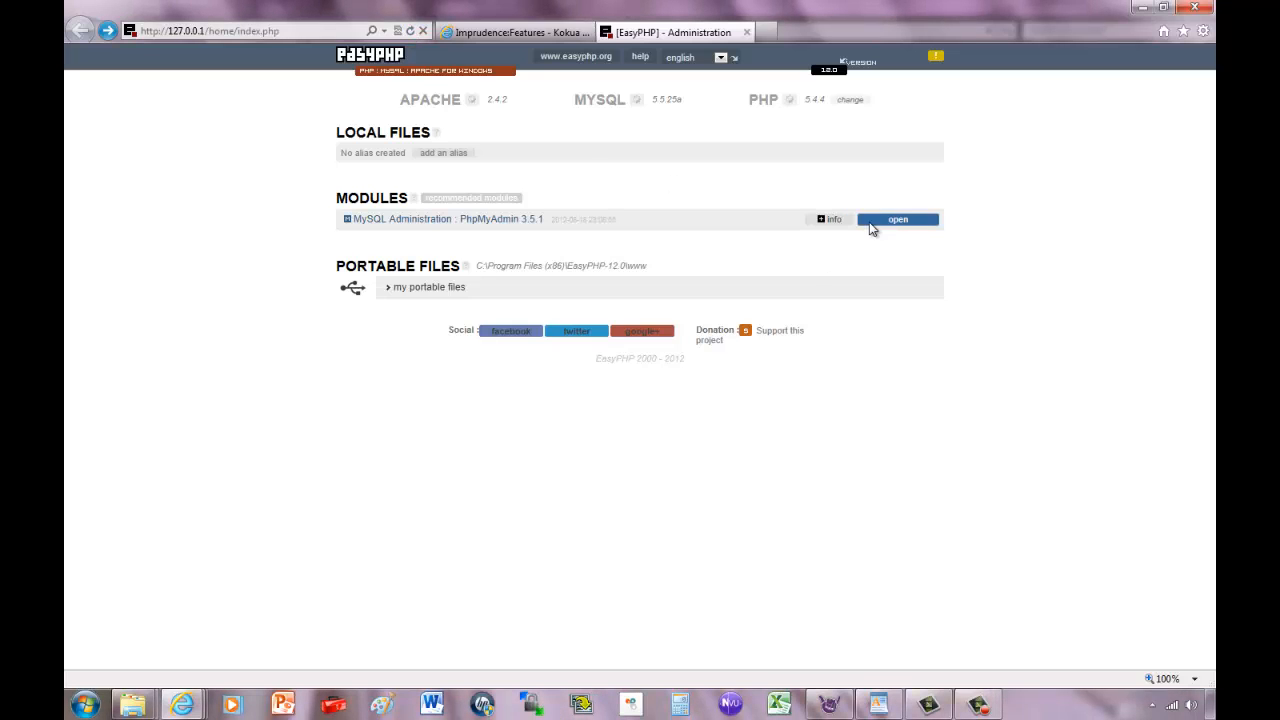
pyautogui.click(900, 221)
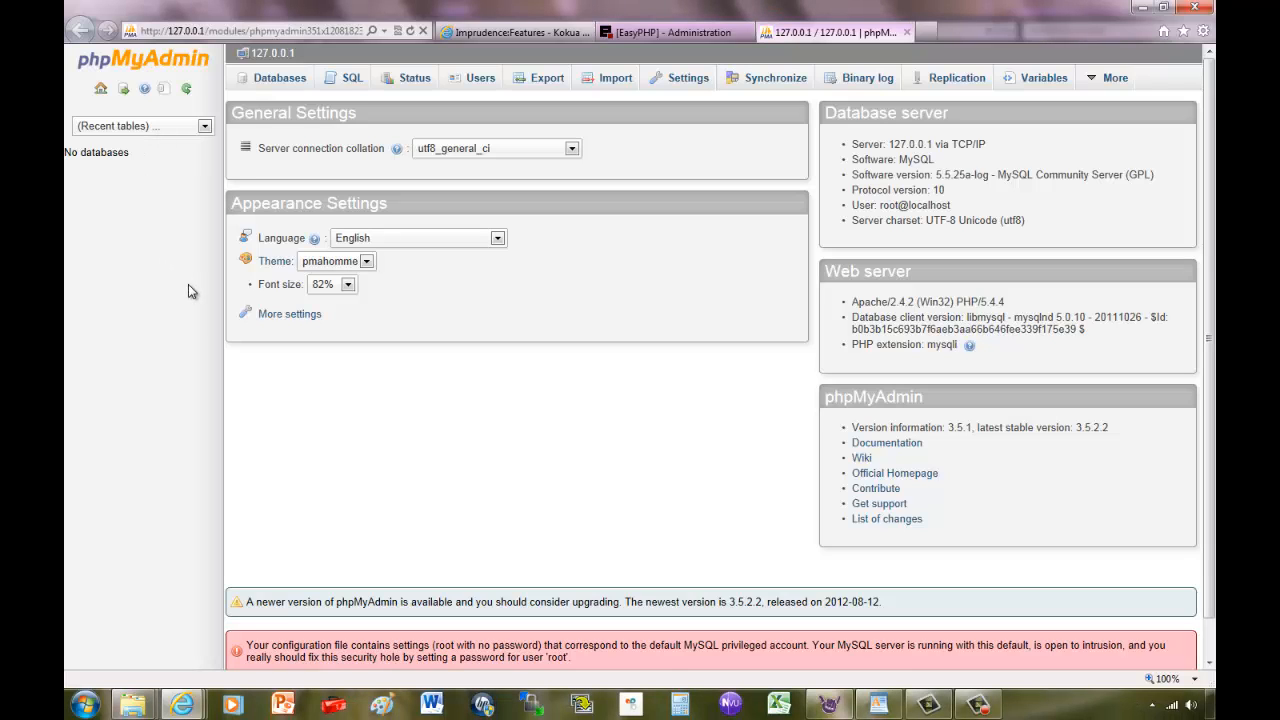
# Create a database named regiondb, then return to the phpMyAdmin home page.
pyautogui.click(266, 80)
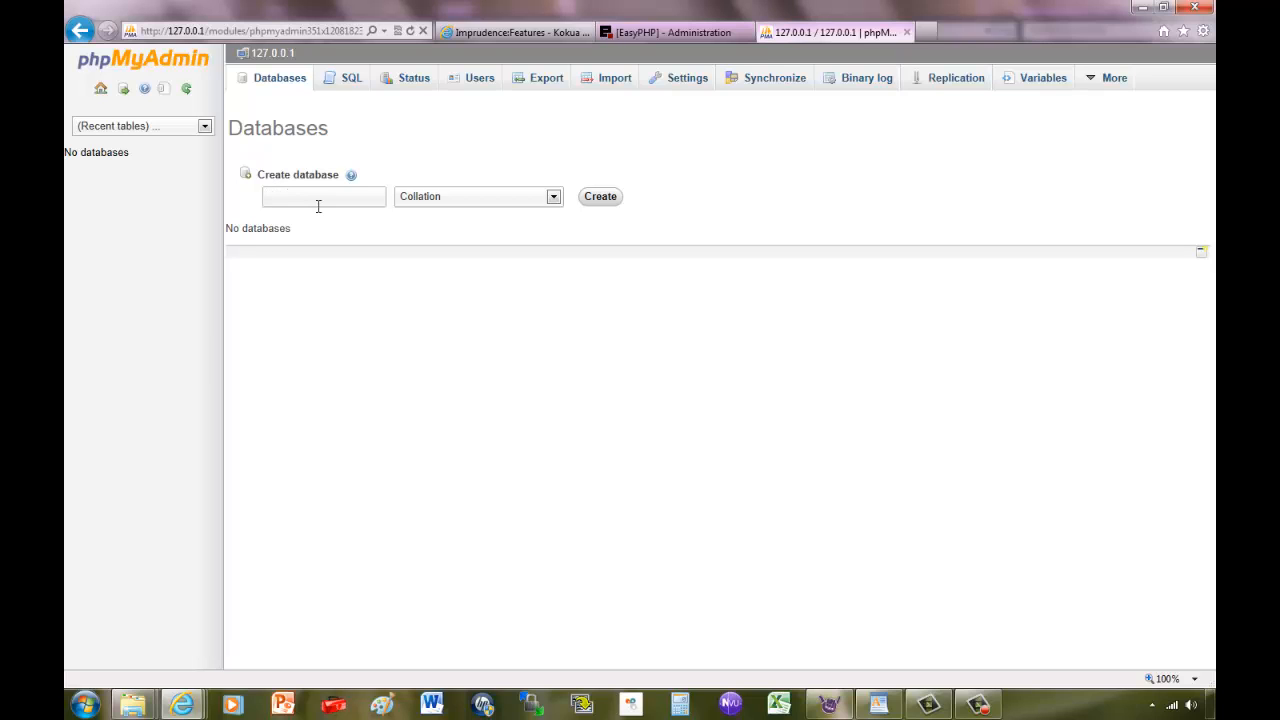
pyautogui.click(318, 200)
pyautogui.write('region')
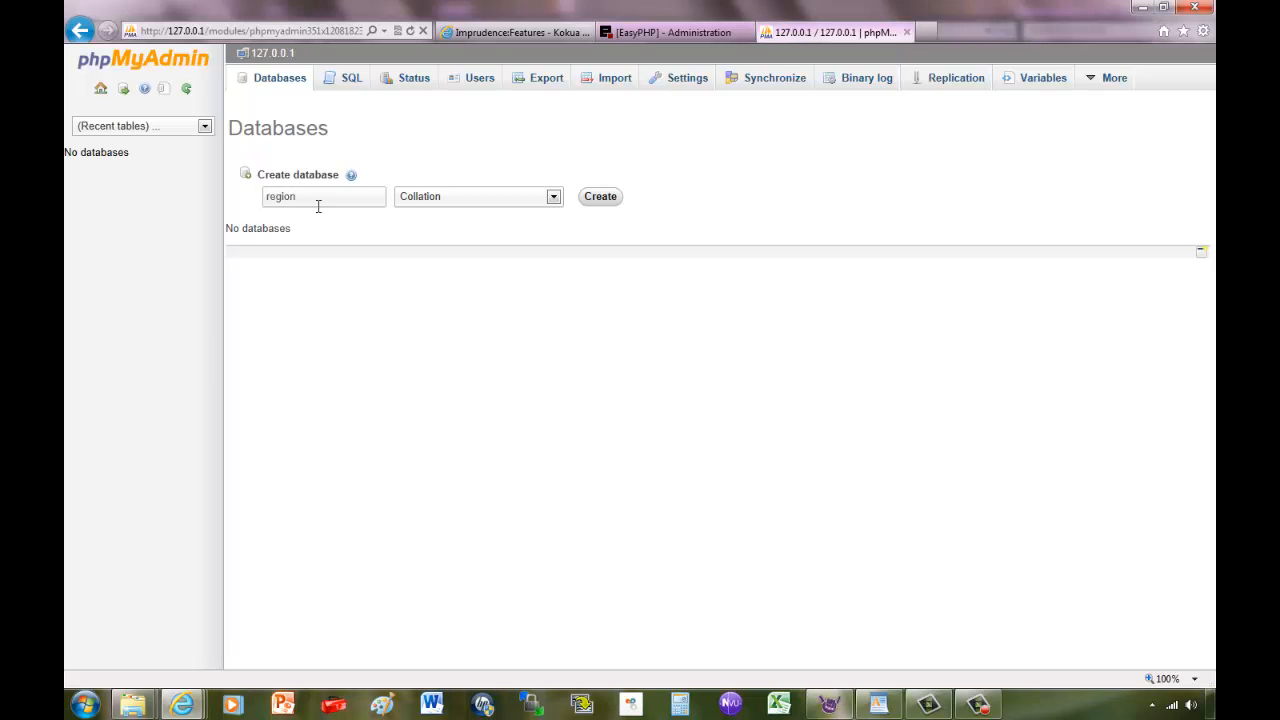
pyautogui.write('db')
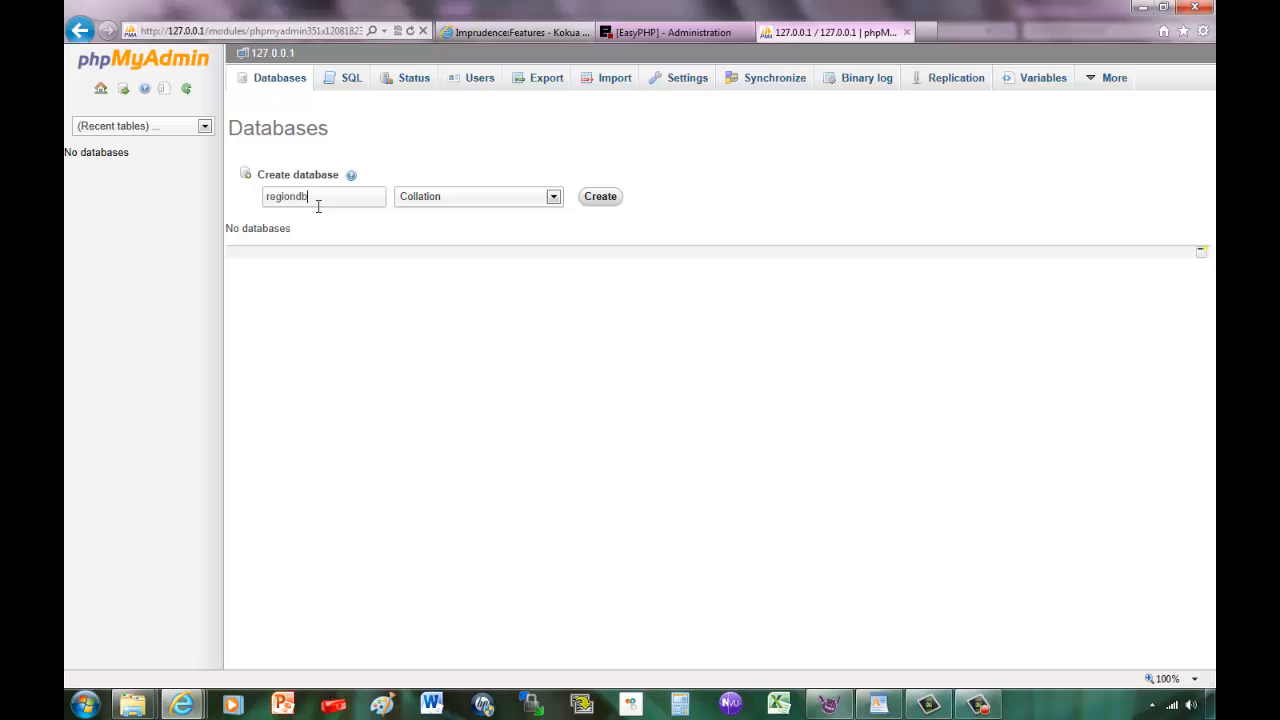
pyautogui.click(601, 197)
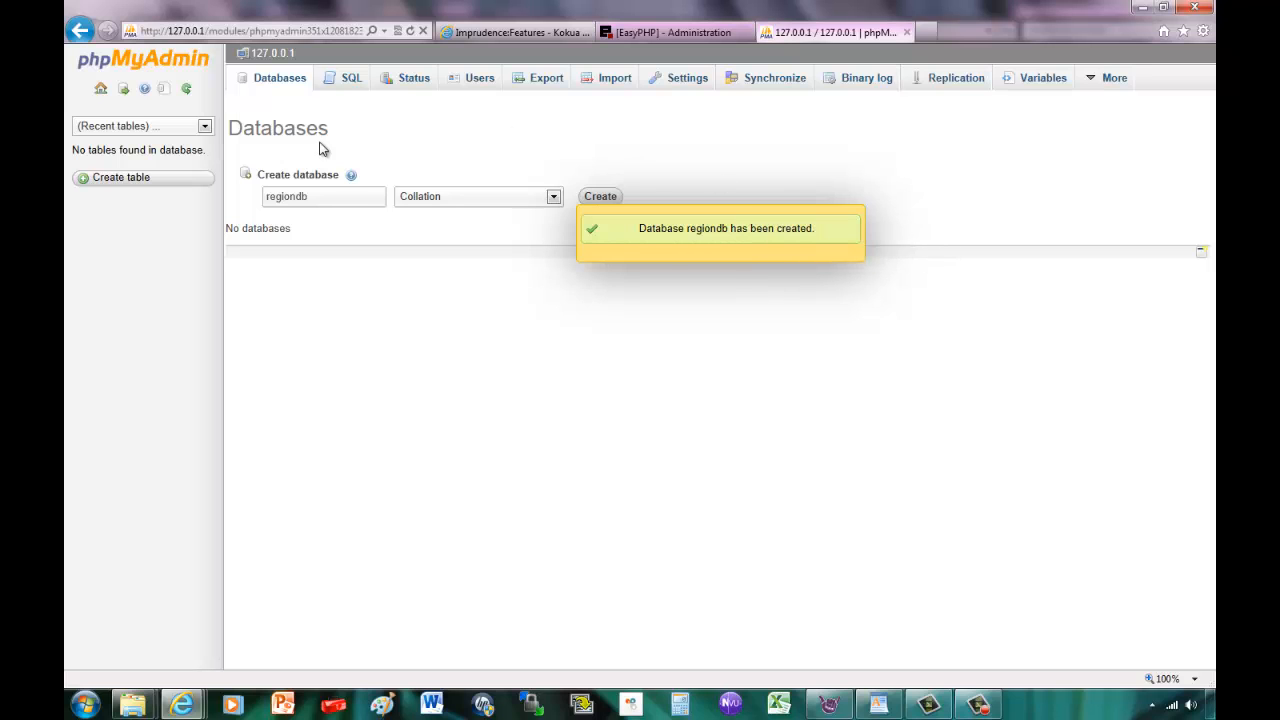
pyautogui.click(100, 89)
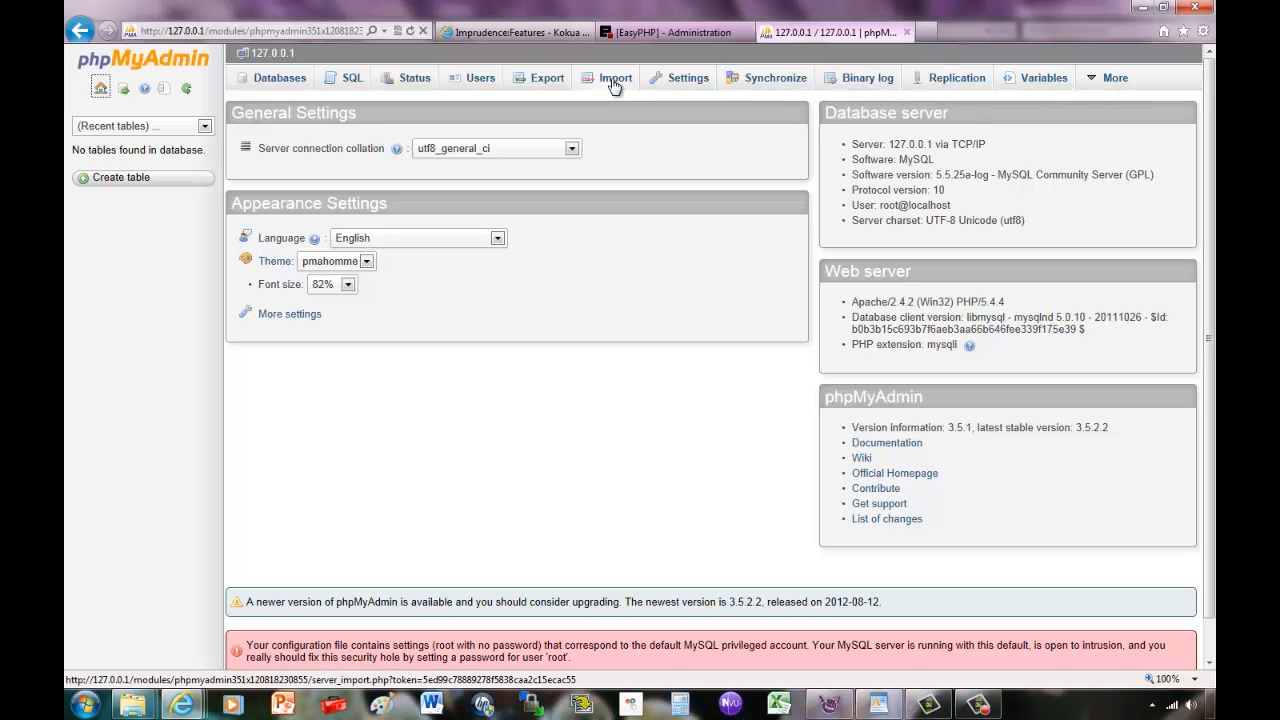
# Begin a new MySQL user named regionuser, restricted to host localhost.
pyautogui.click(480, 80)
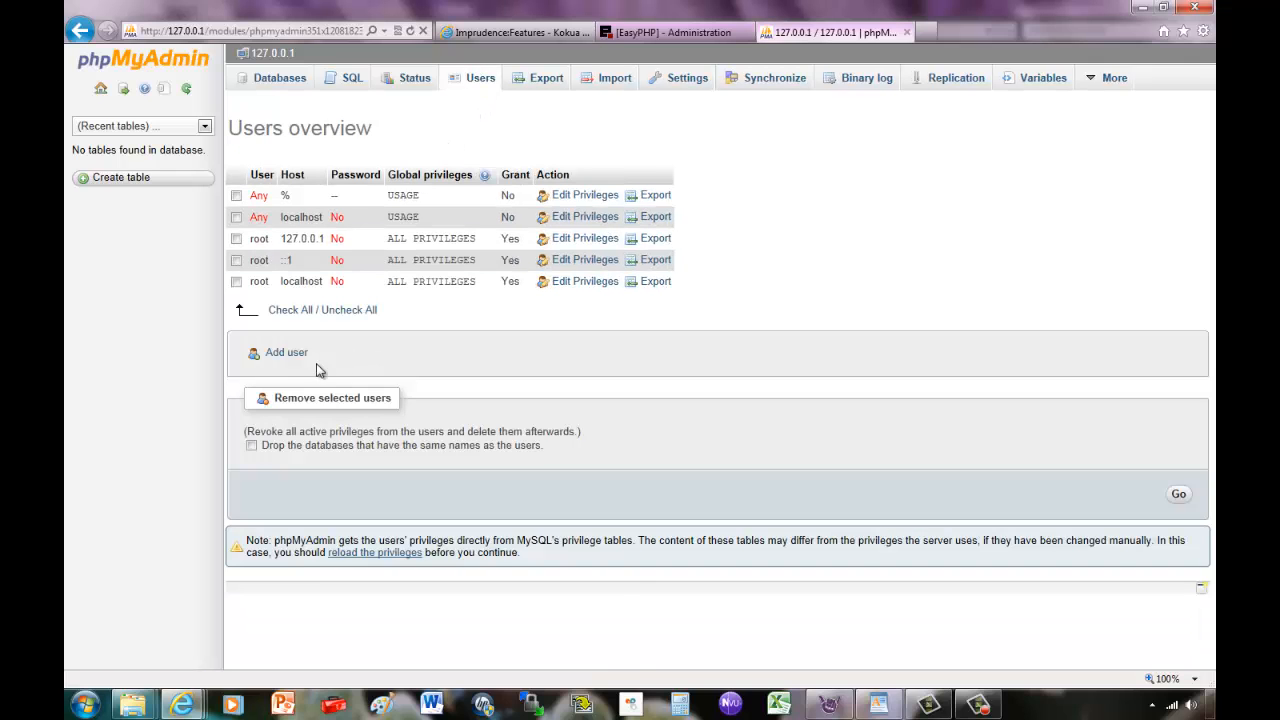
pyautogui.click(286, 354)
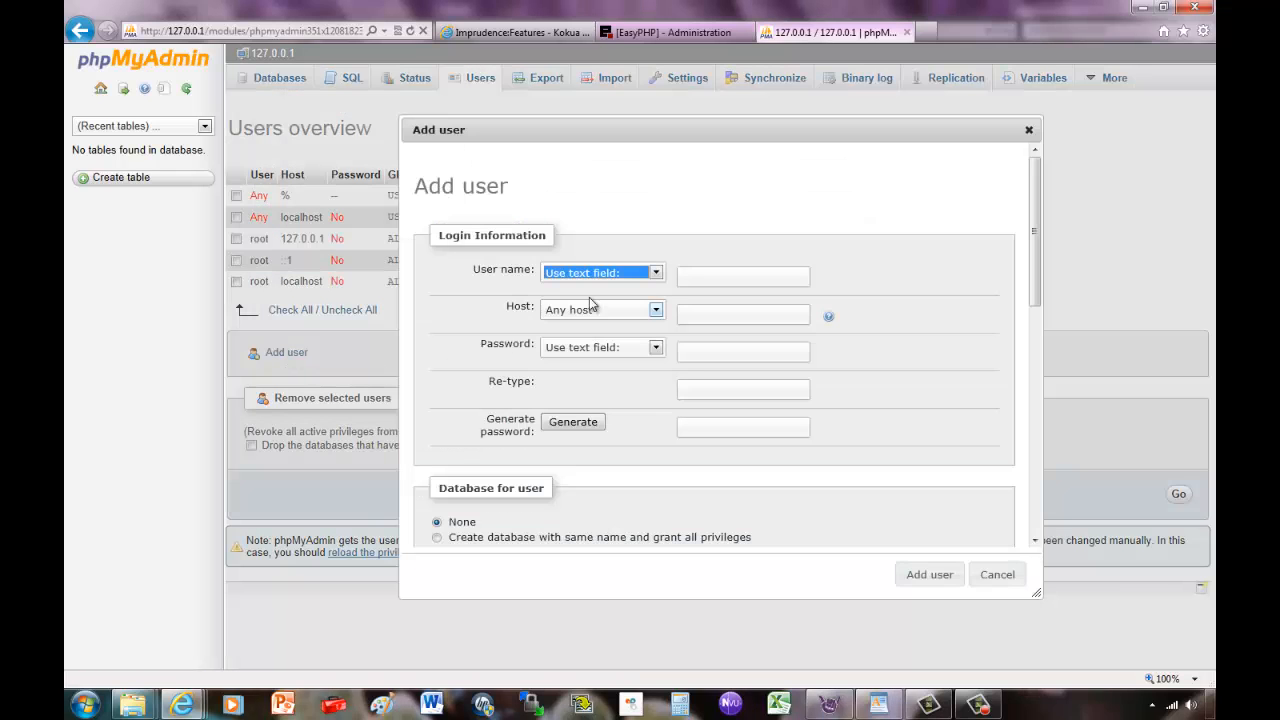
pyautogui.click(703, 273)
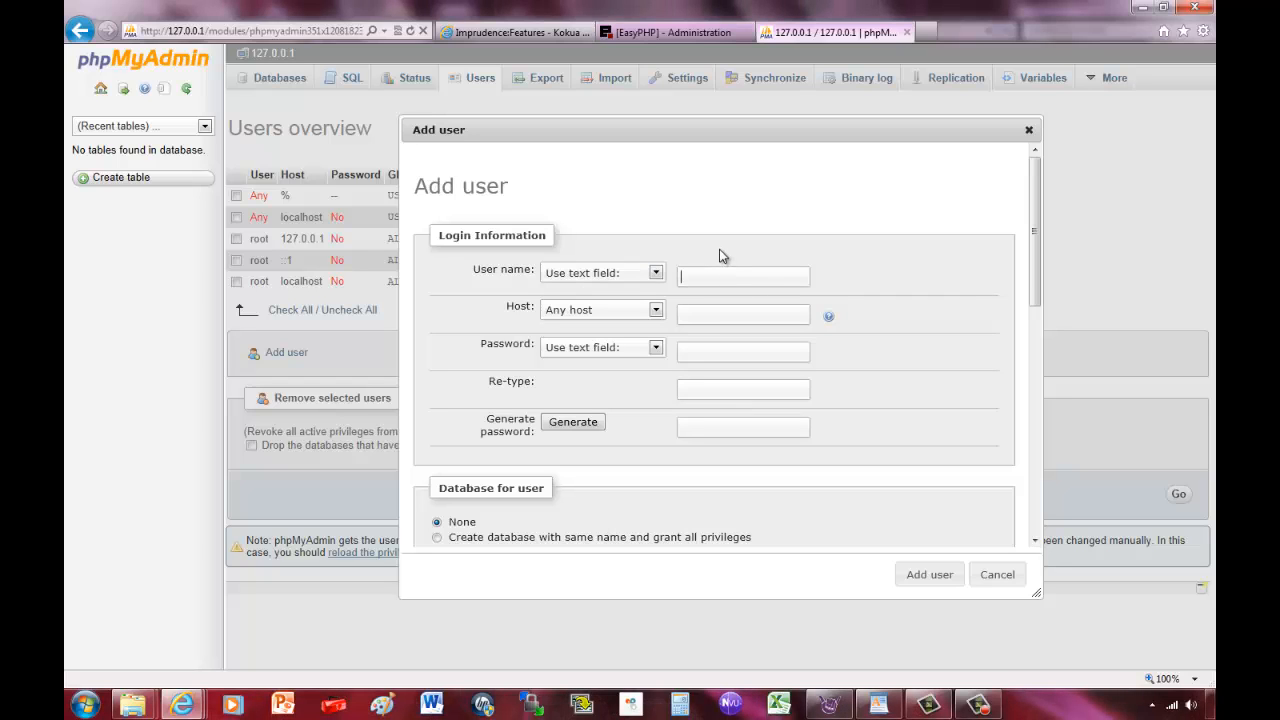
pyautogui.write('regionuser')
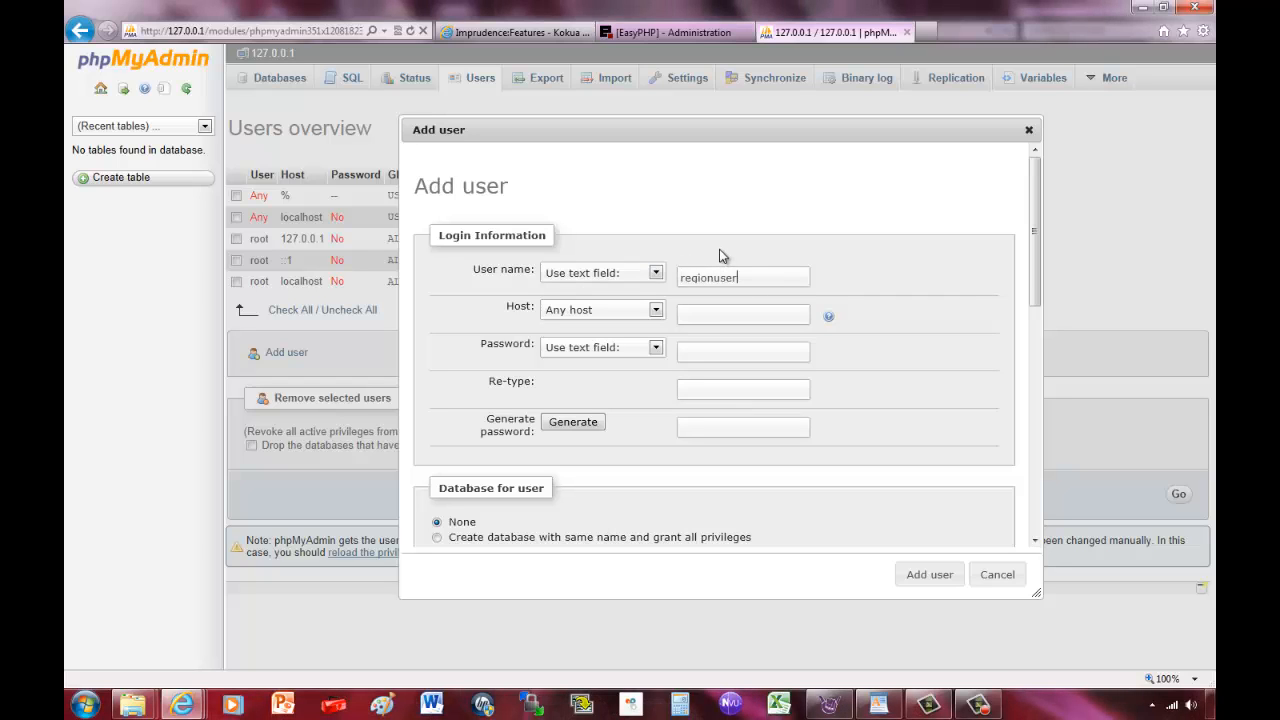
pyautogui.click(655, 309)
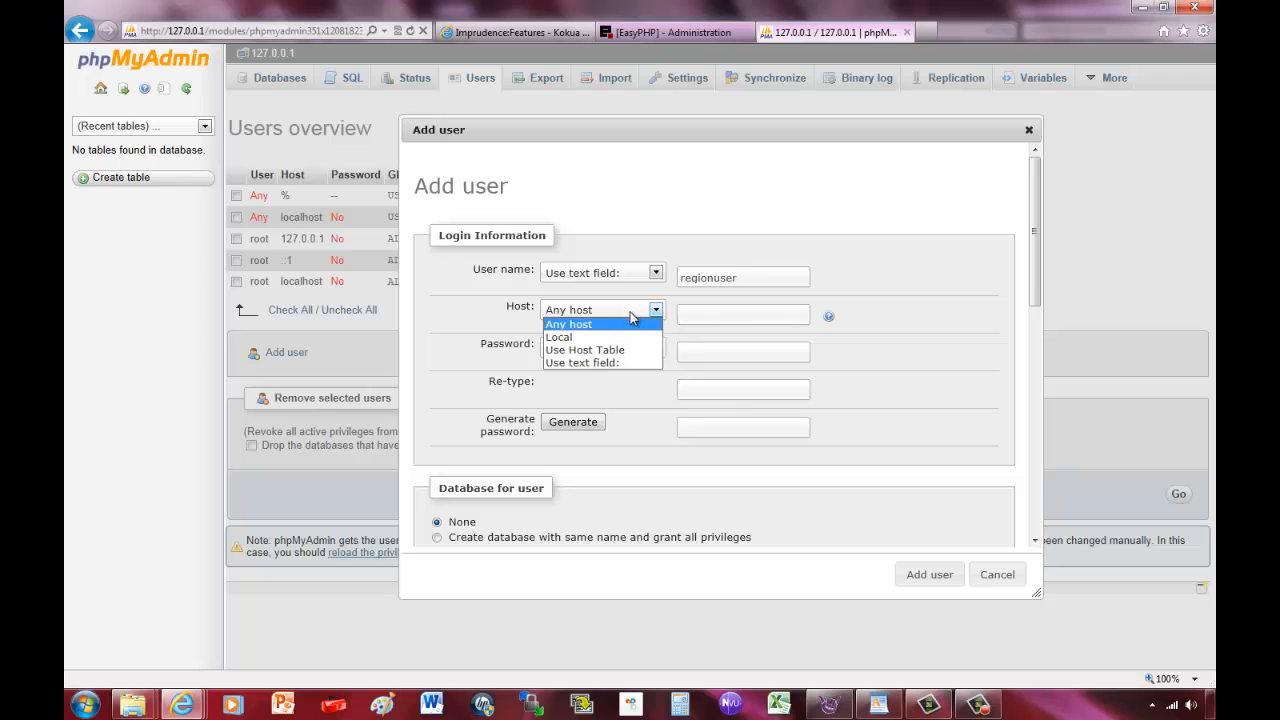
pyautogui.click(600, 335)
# Give regionuser a confirmed password and create it with no global privileges.
pyautogui.click(695, 351)
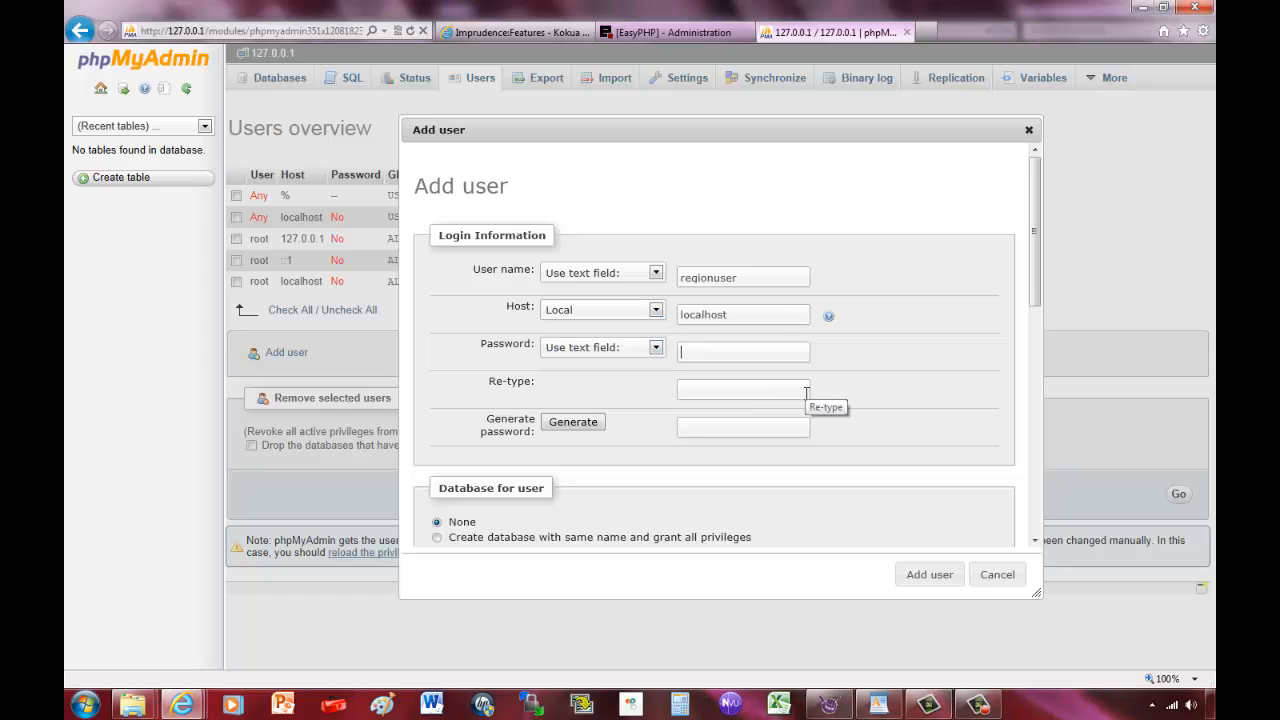
pyautogui.write('p')
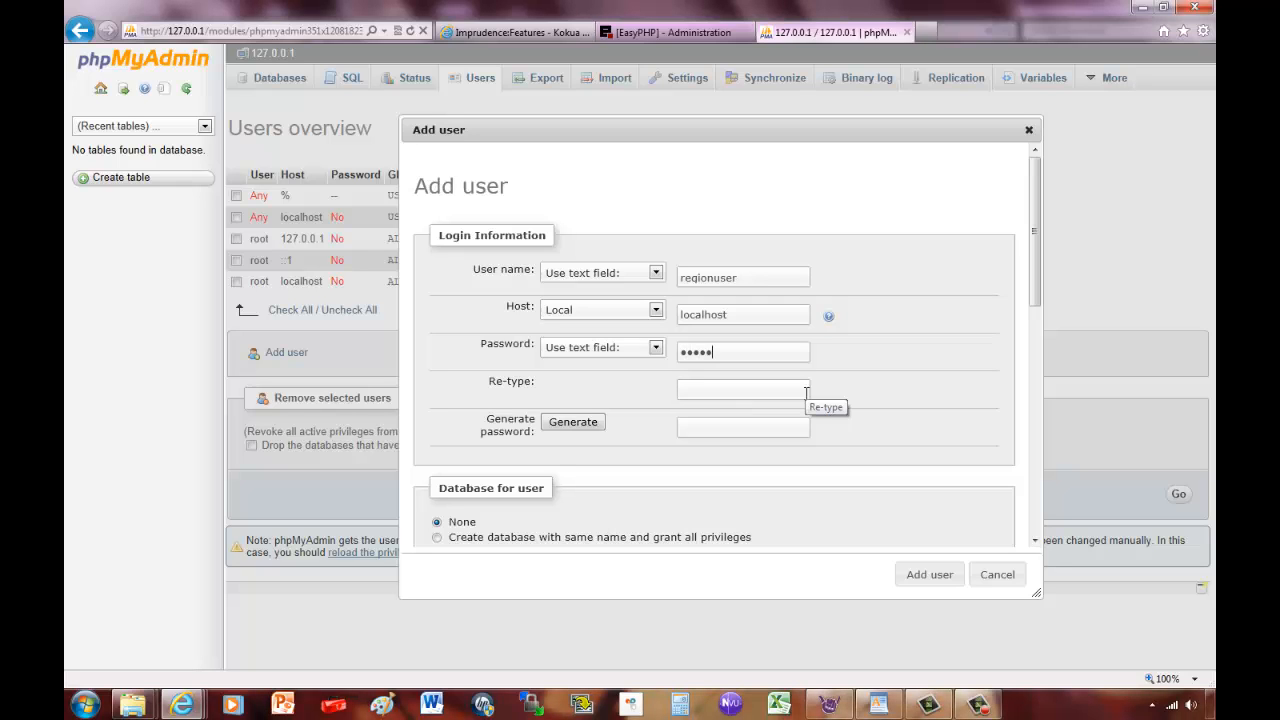
pyautogui.click(801, 392)
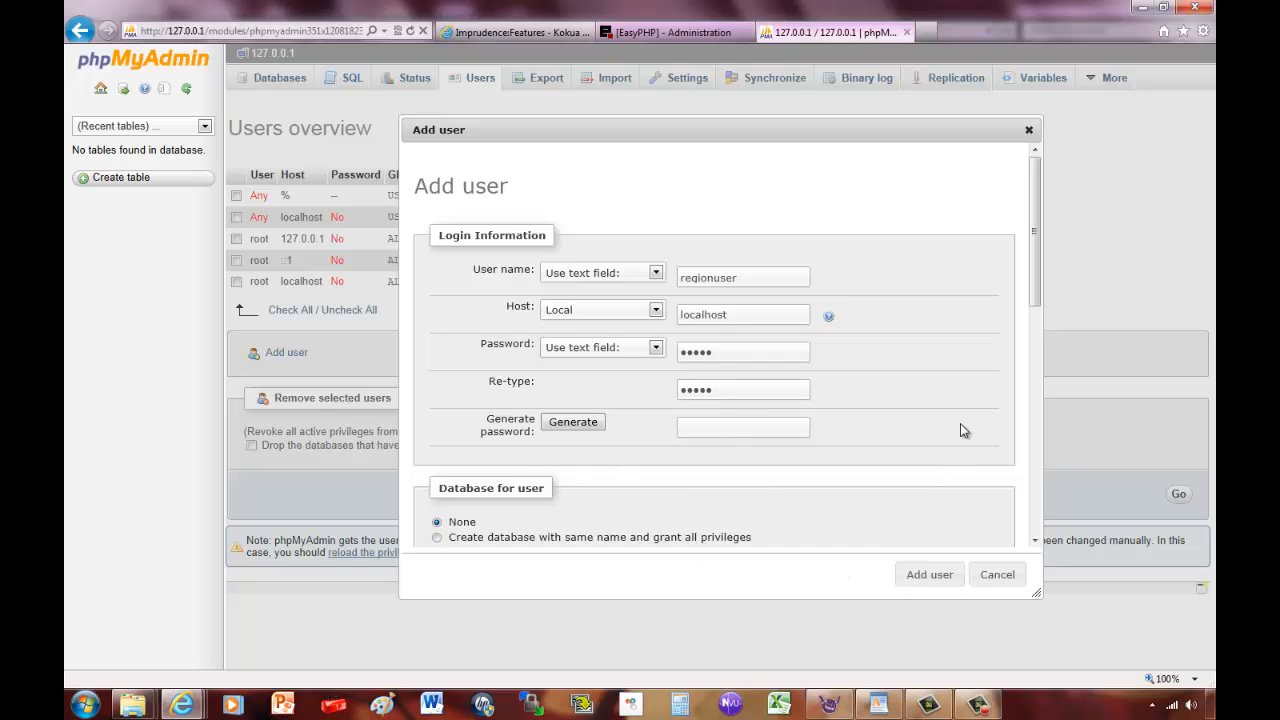
pyautogui.scroll(-3, 958, 432)
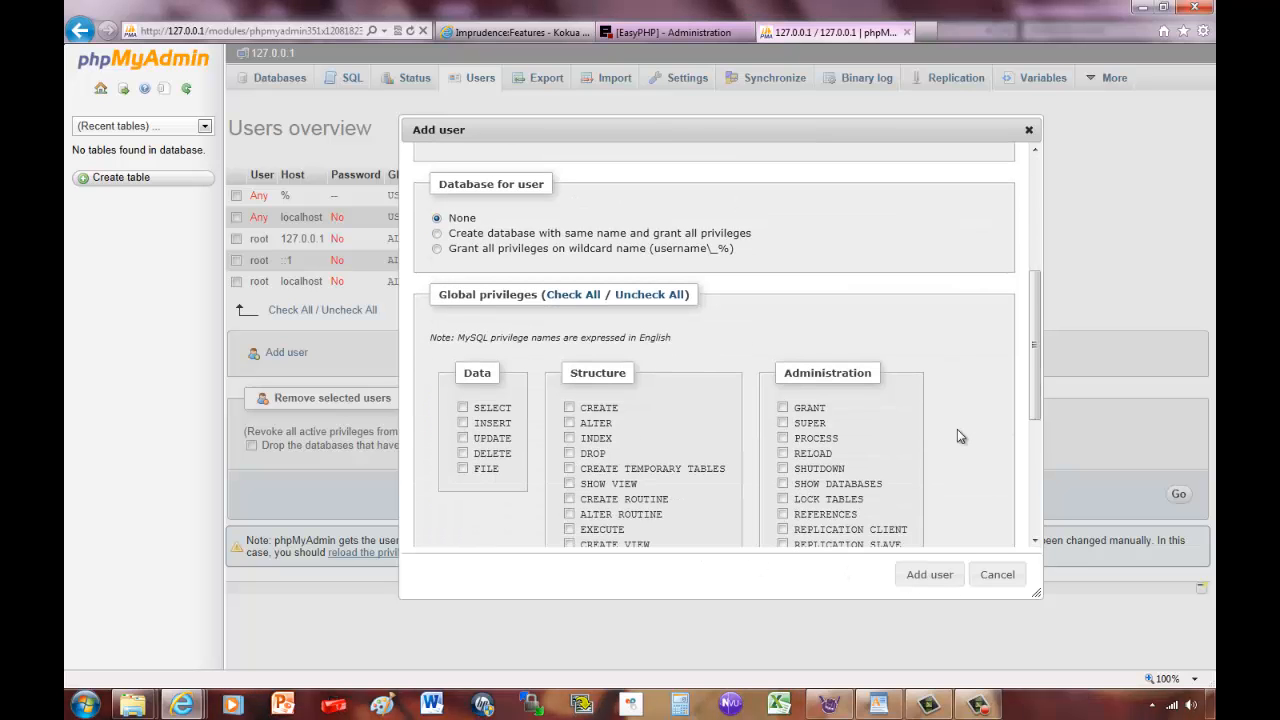
pyautogui.scroll(-3, 957, 429)
pyautogui.scroll(2, 953, 435)
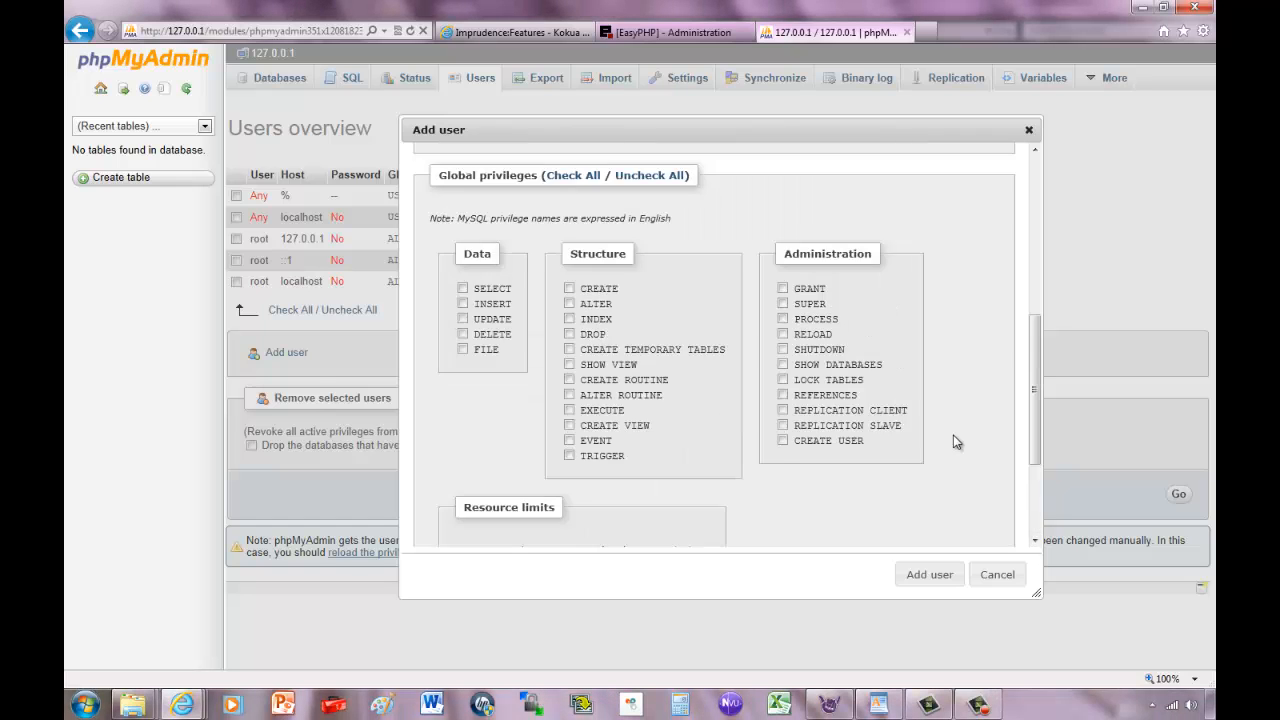
pyautogui.scroll(2, 953, 435)
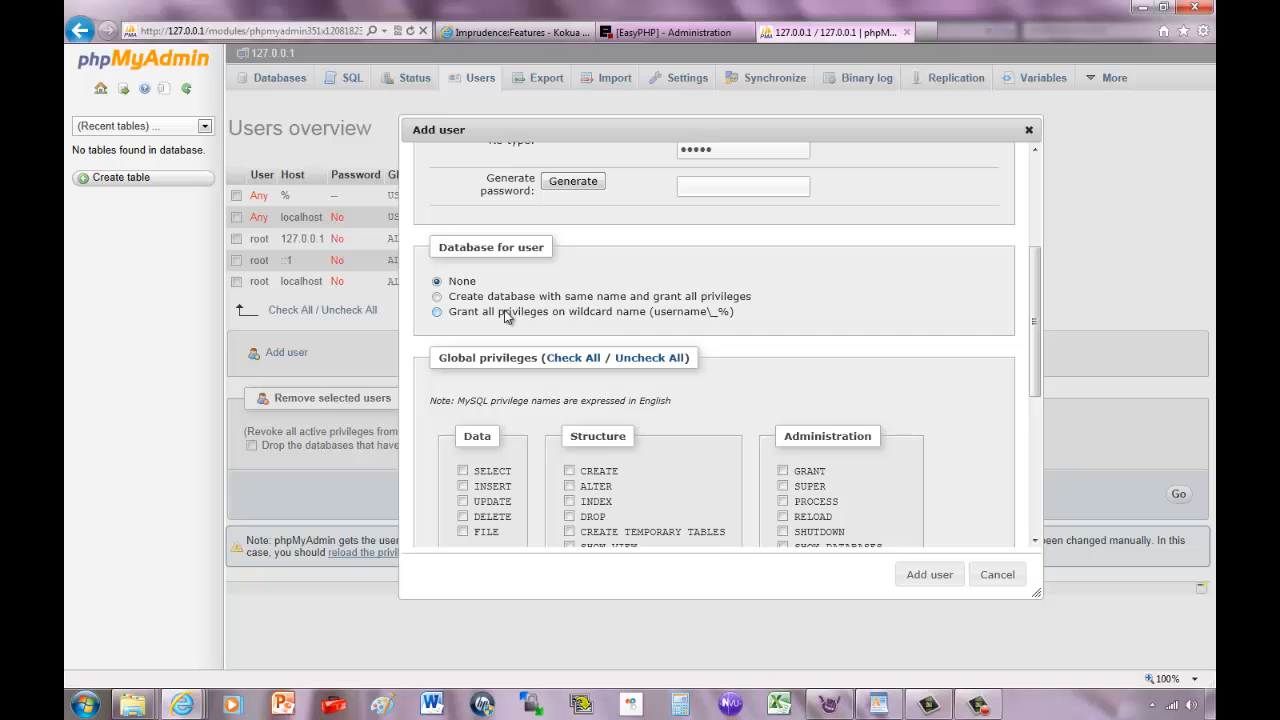
pyautogui.scroll(-3, 504, 315)
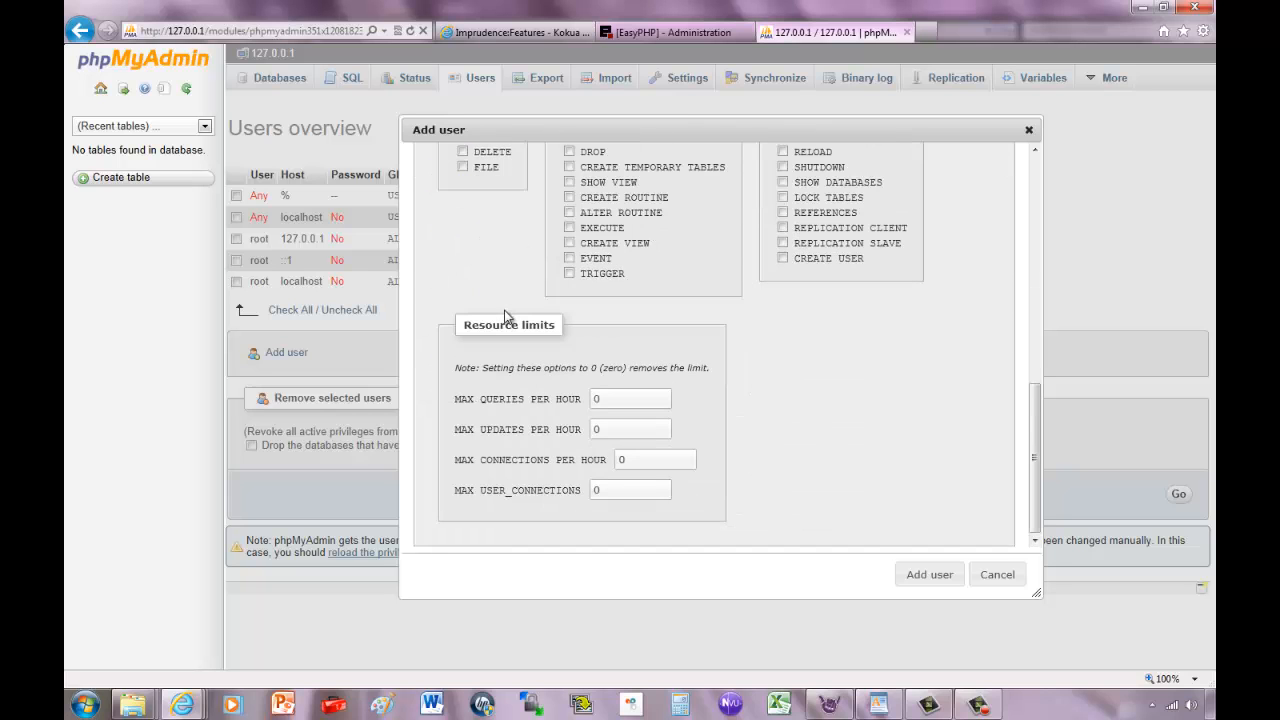
pyautogui.scroll(5, 714, 453)
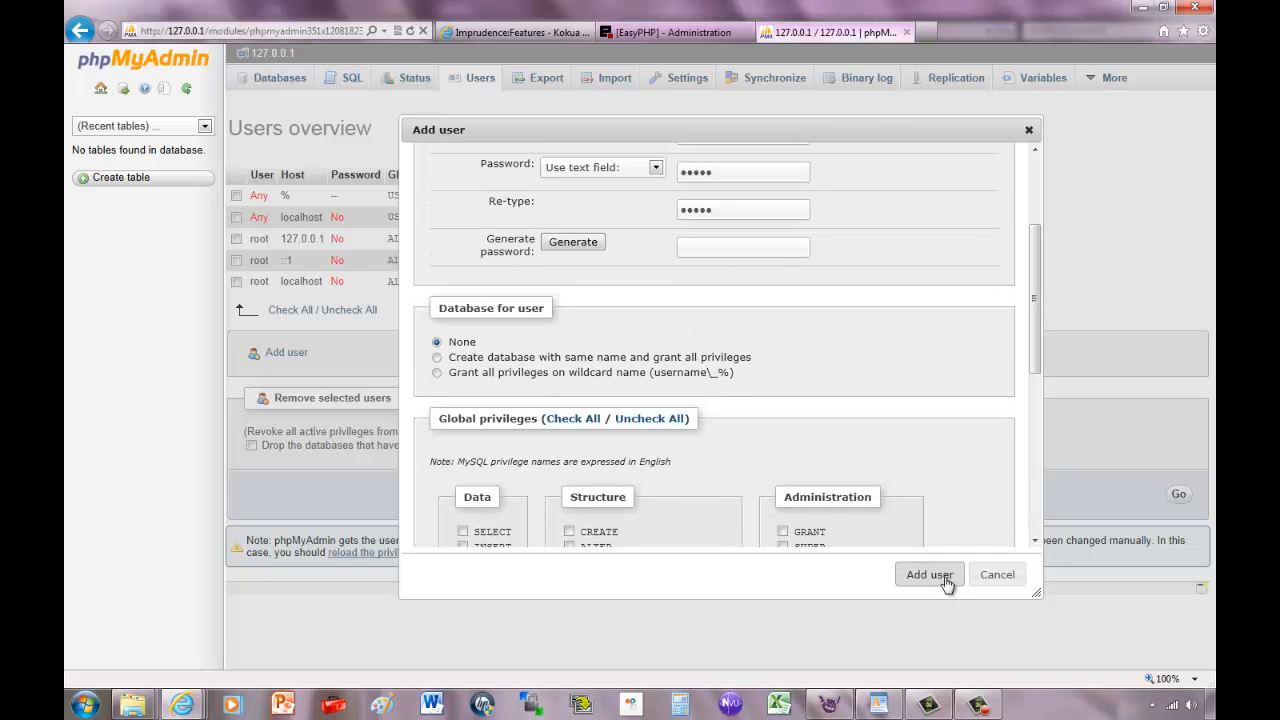
pyautogui.click(930, 575)
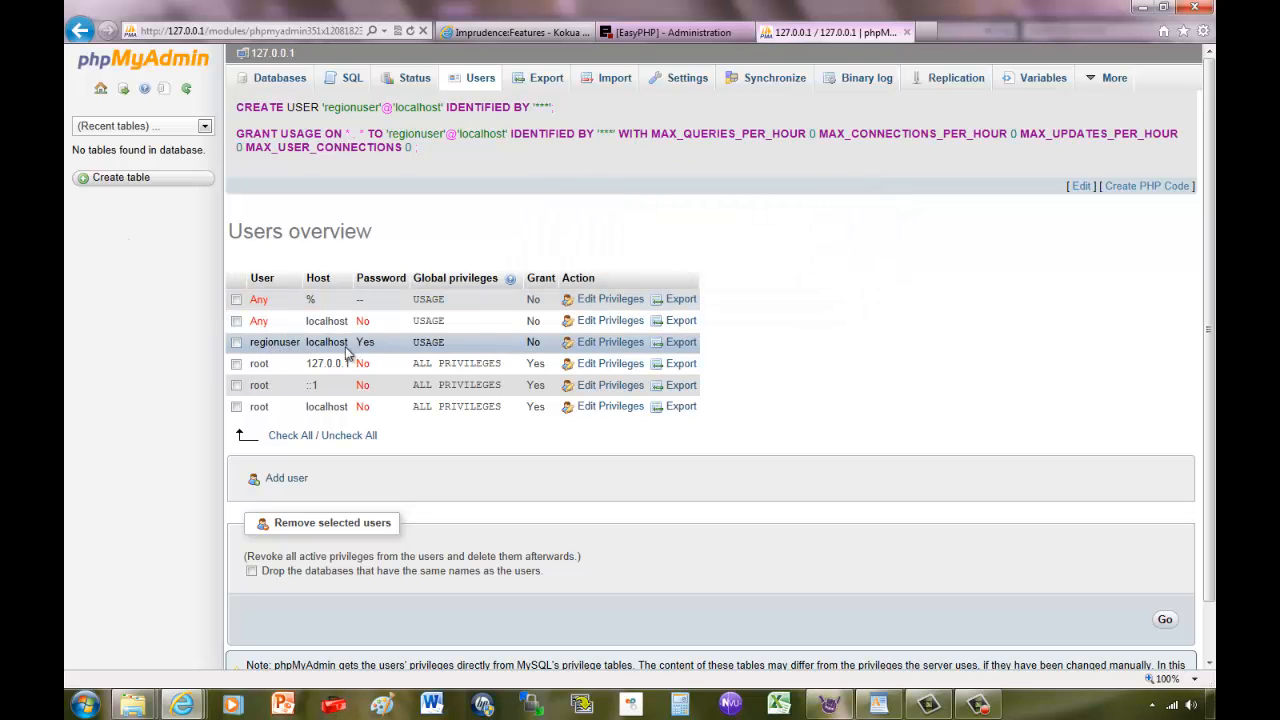
# Open regionuser's database-specific privileges for the regiondb database.
pyautogui.click(612, 342)
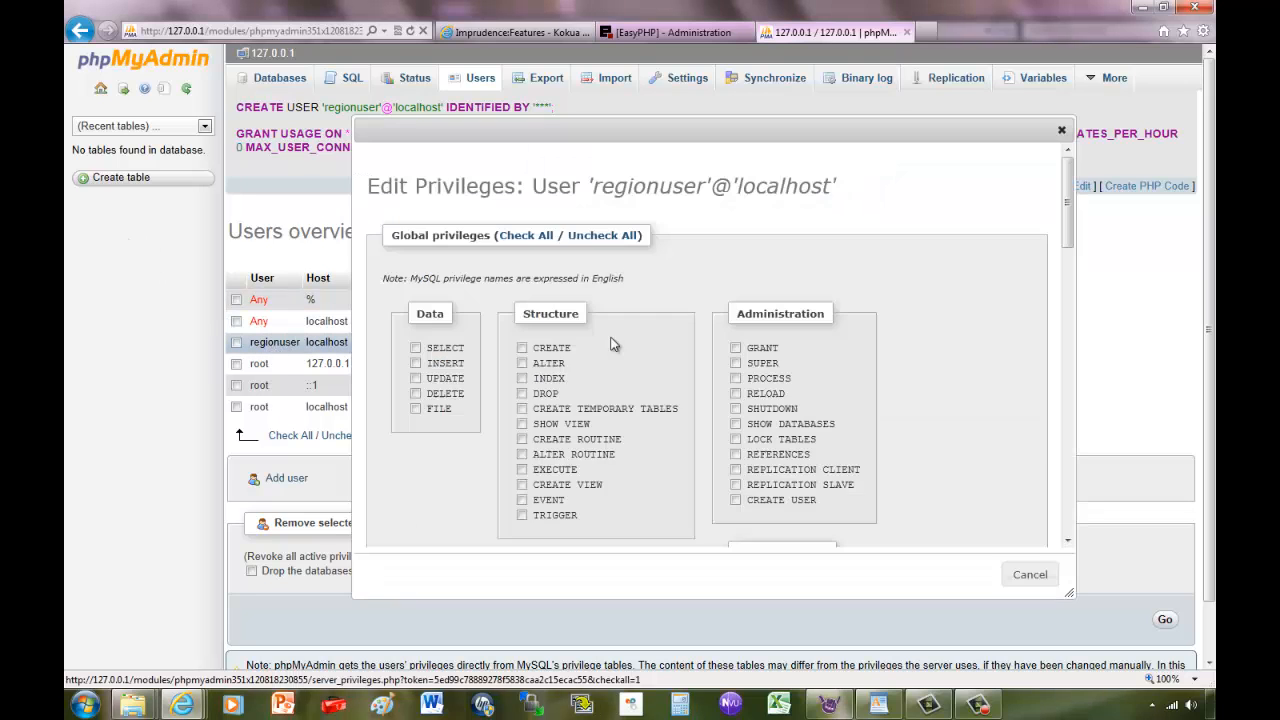
pyautogui.scroll(-10, 612, 345)
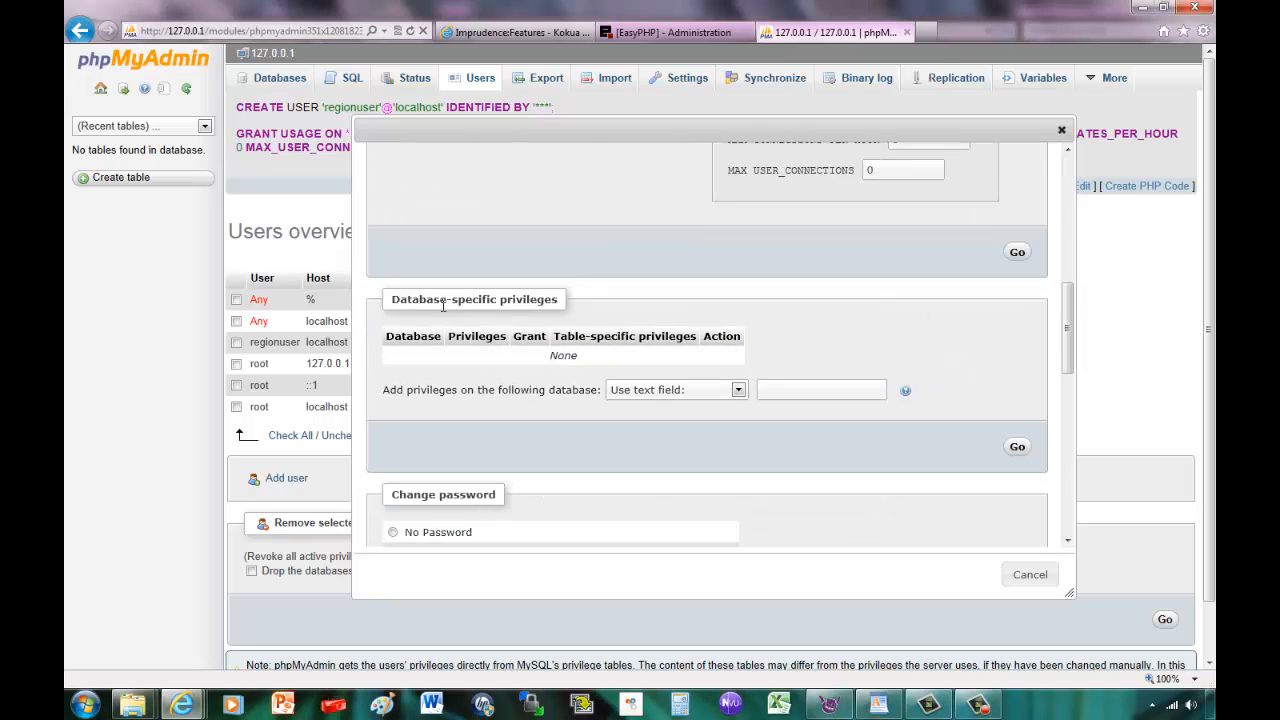
pyautogui.click(640, 390)
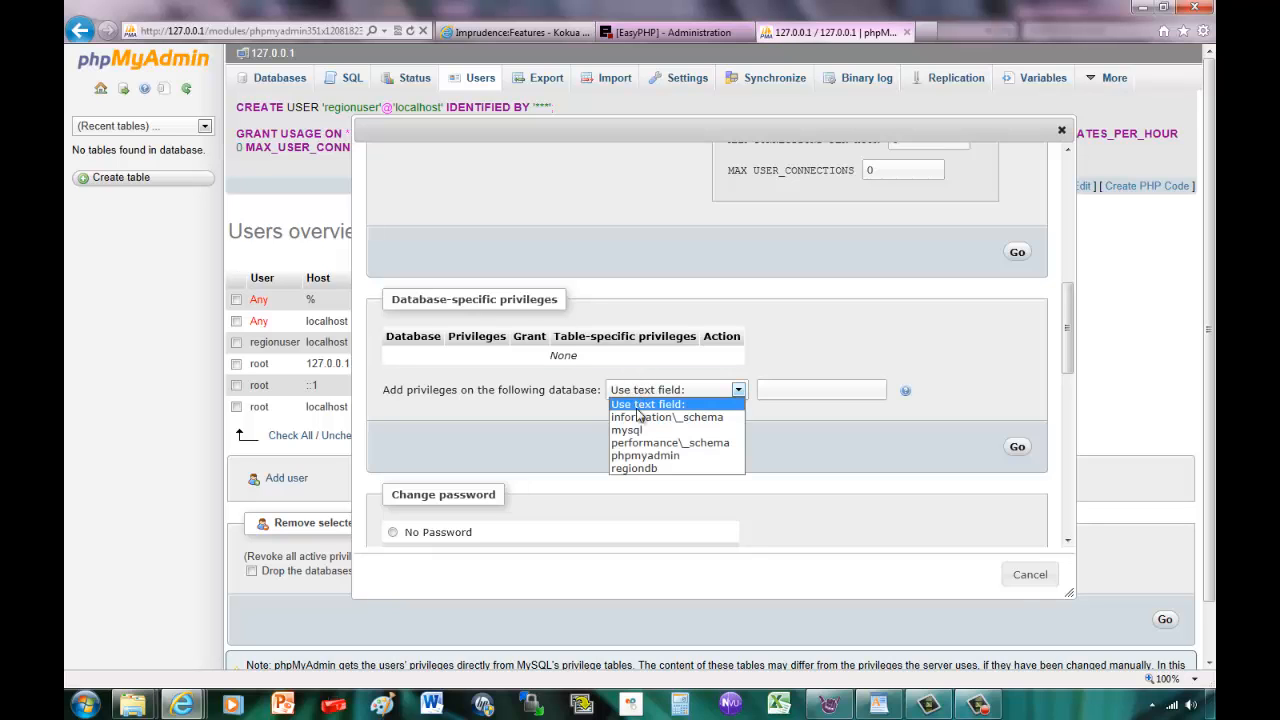
pyautogui.click(632, 469)
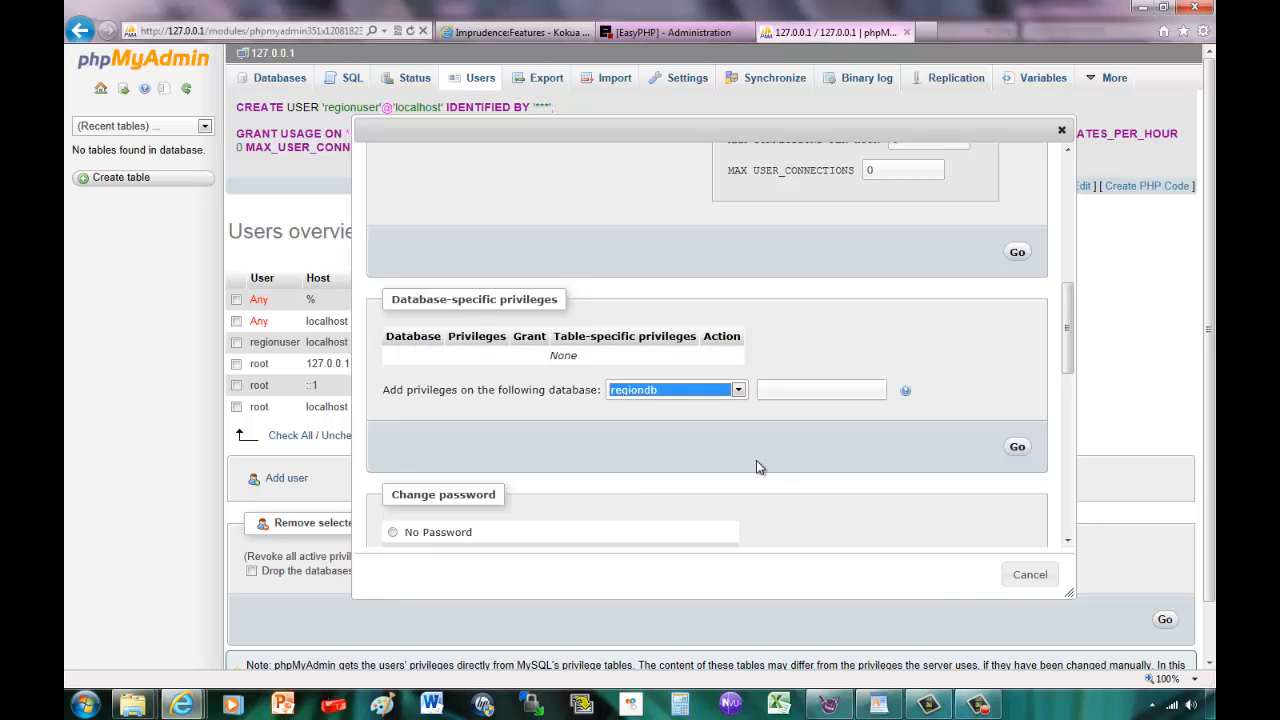
pyautogui.click(1017, 449)
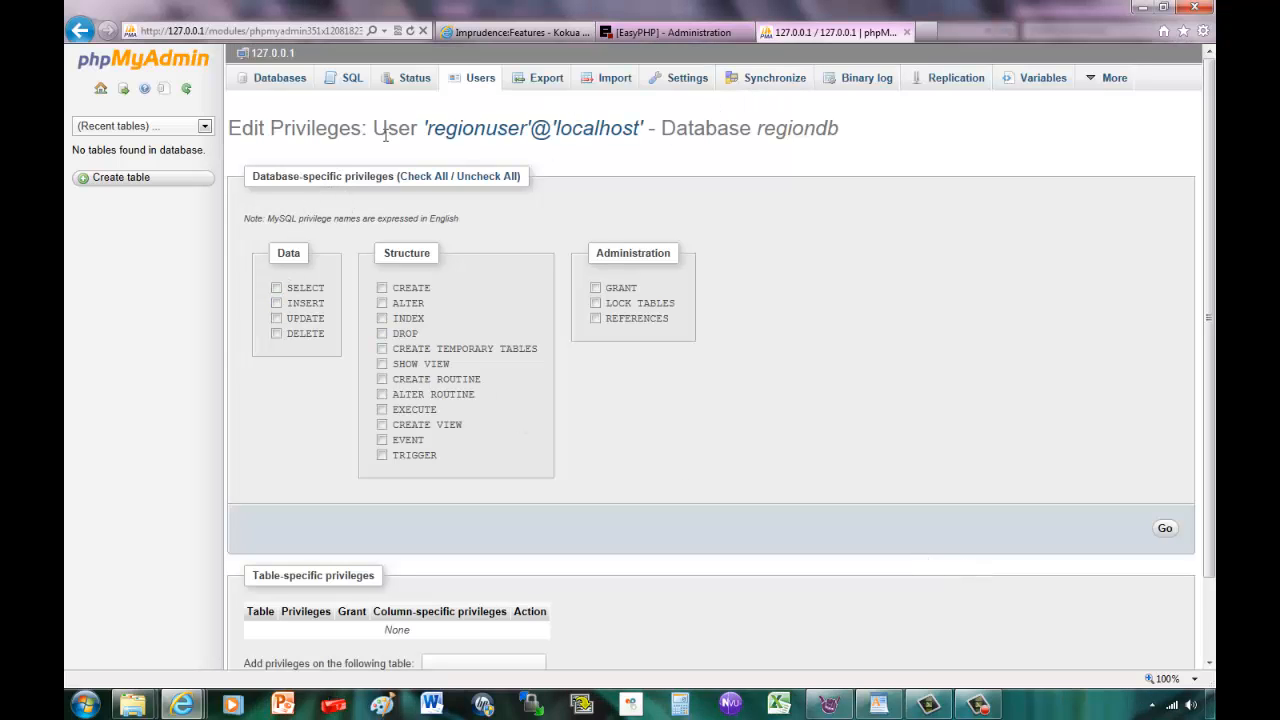
# Grant regionuser every privilege on regiondb, then return to the Users overview.
pyautogui.moveTo(308, 176); pyautogui.dragTo(395, 216)
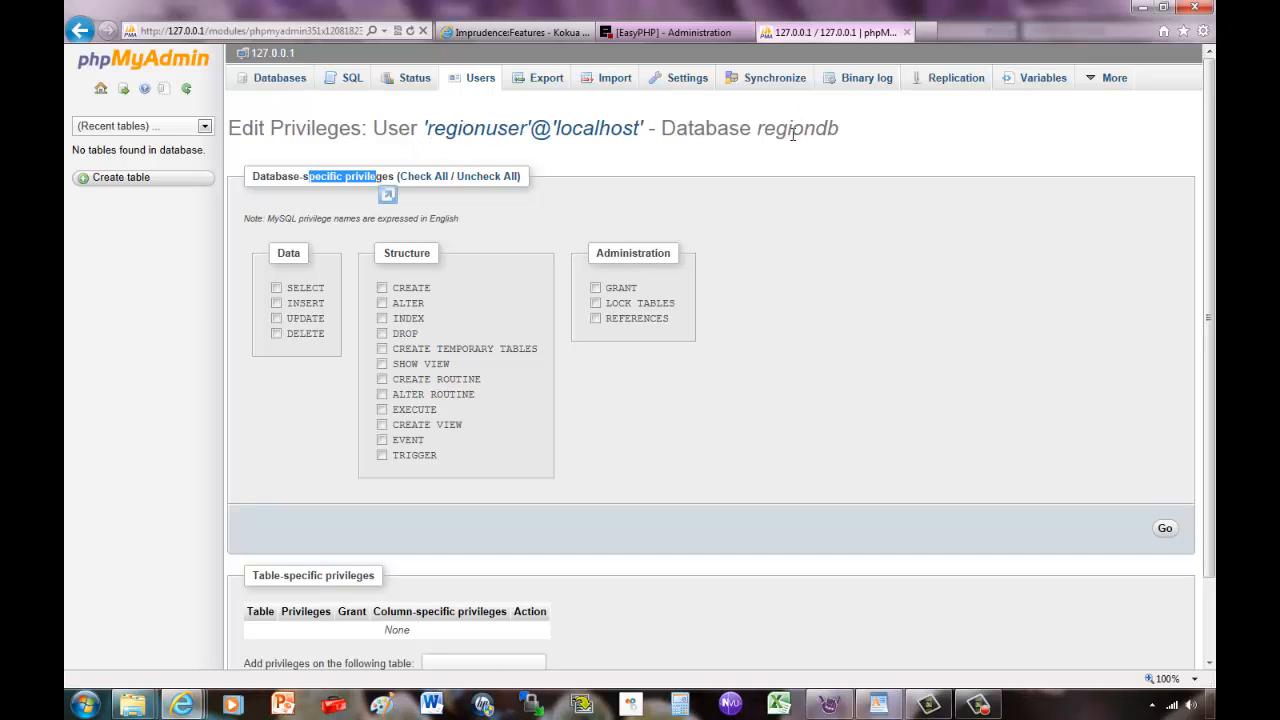
pyautogui.click(414, 177)
pyautogui.click(1164, 528)
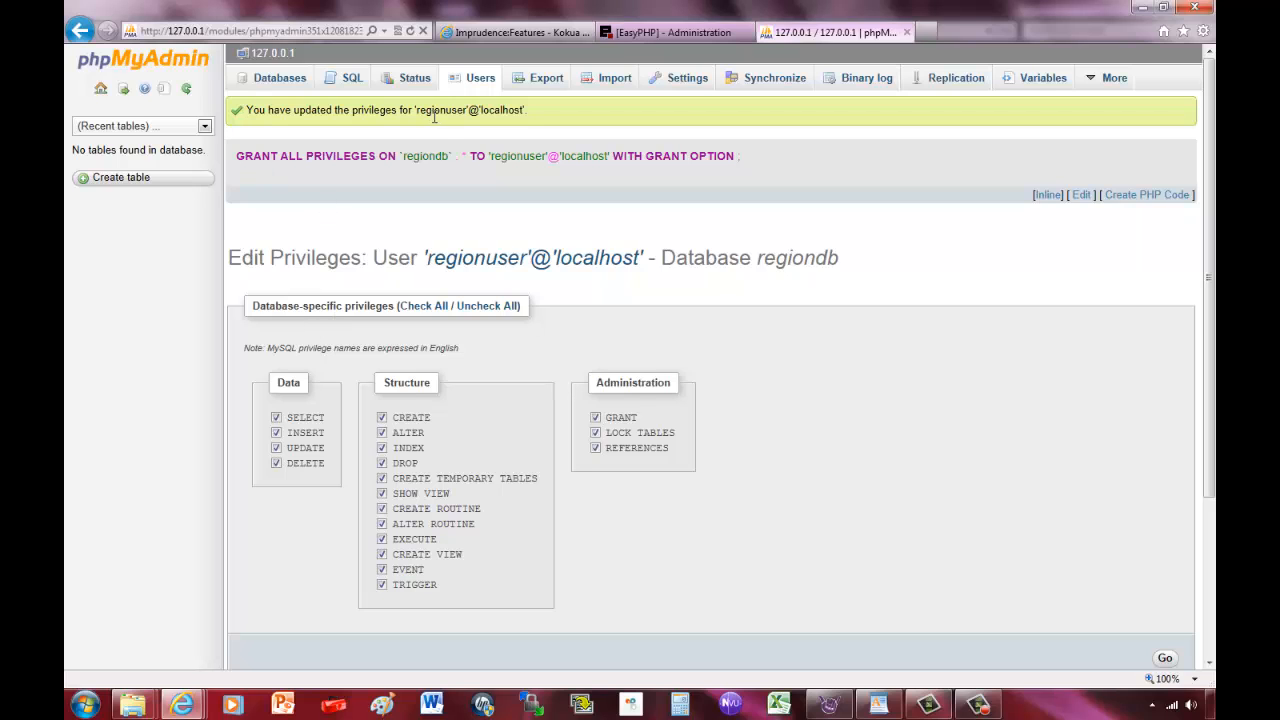
pyautogui.click(100, 88)
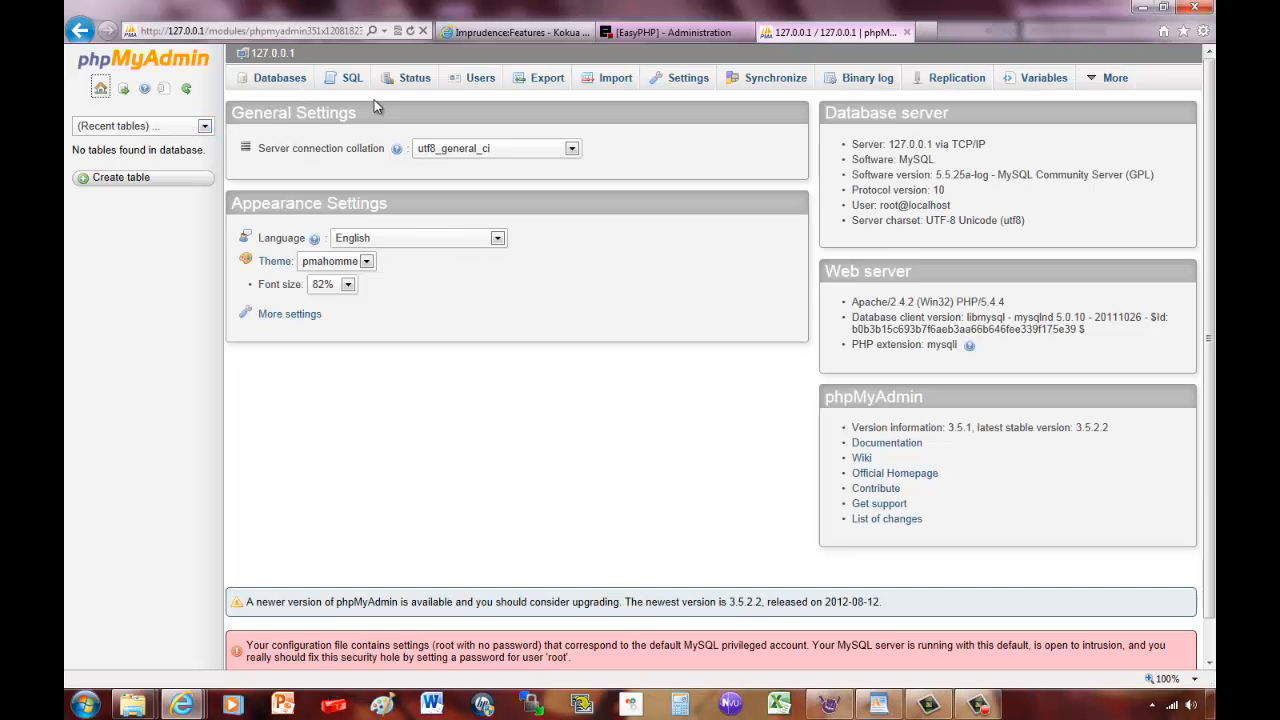
pyautogui.click(467, 78)
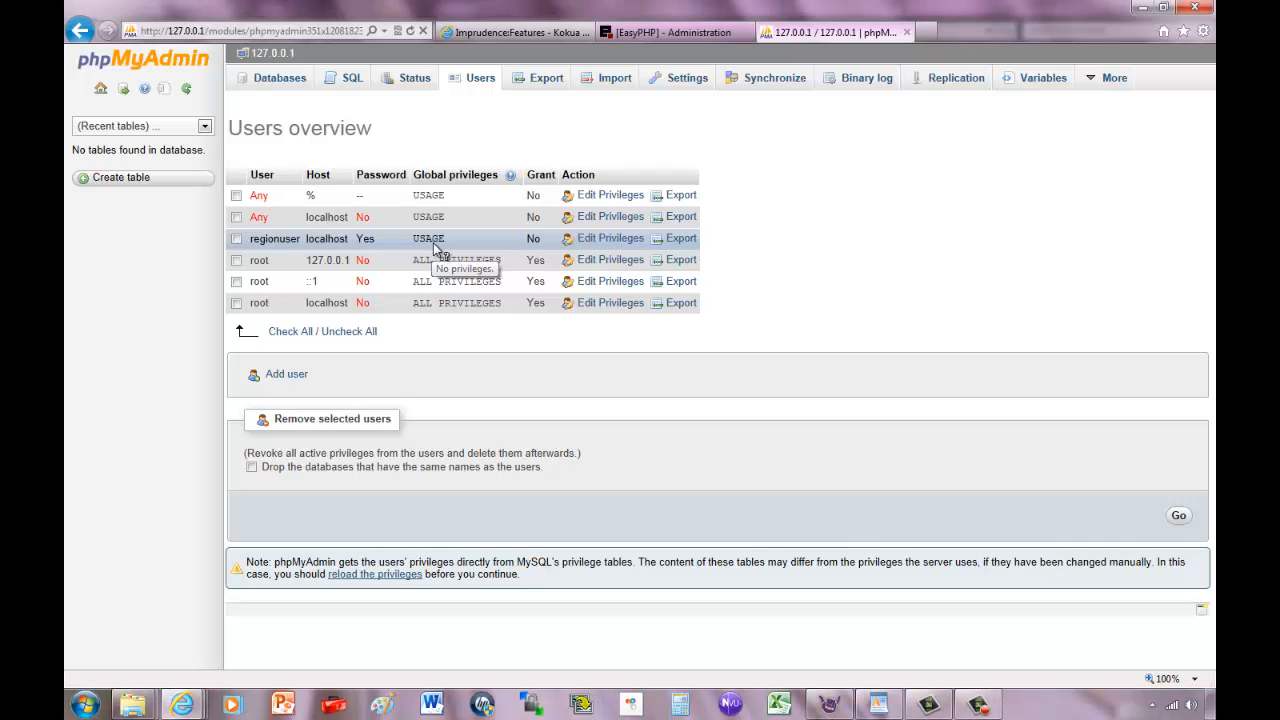
pyautogui.click(631, 240)
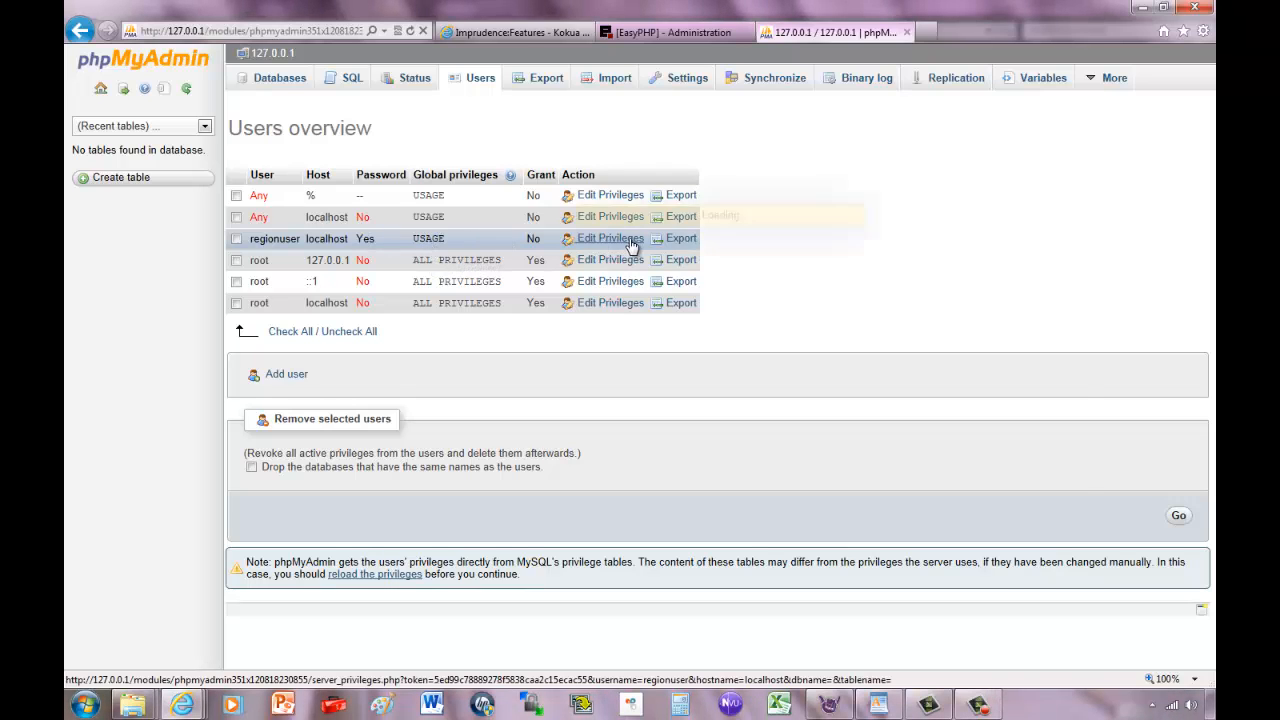
pyautogui.scroll(-10, 677, 300)
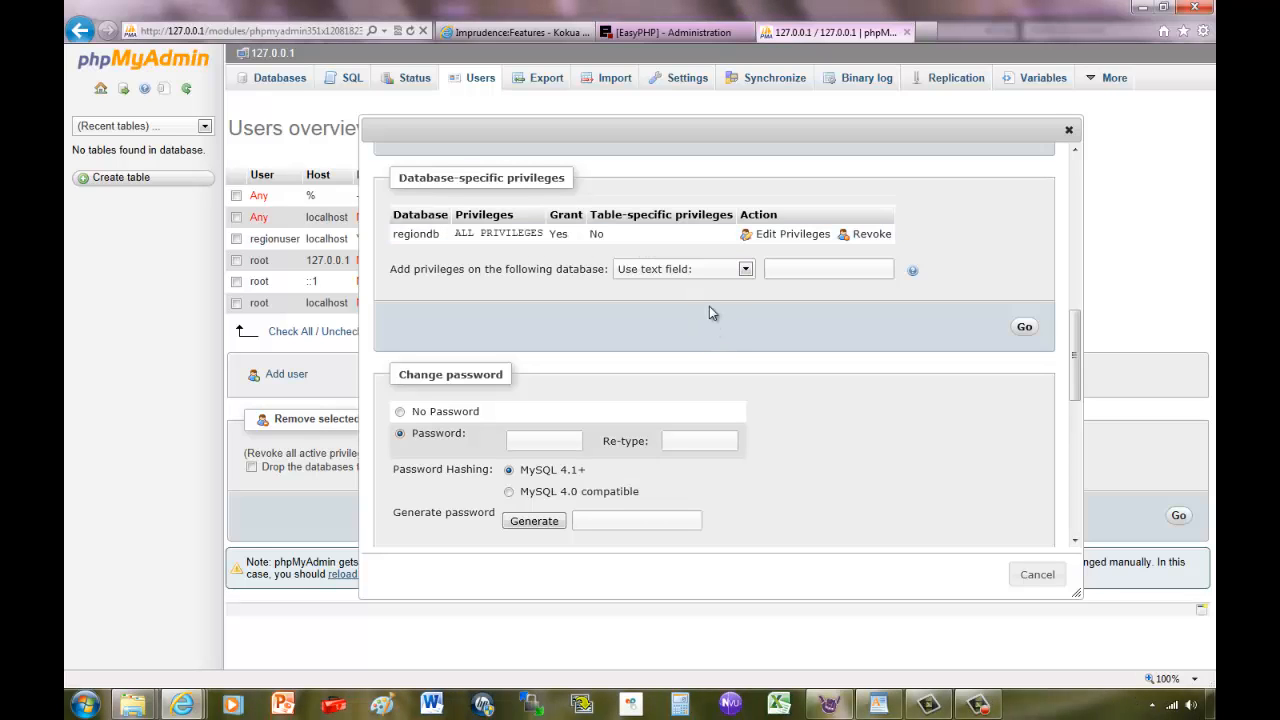
pyautogui.scroll(-5, 735, 303)
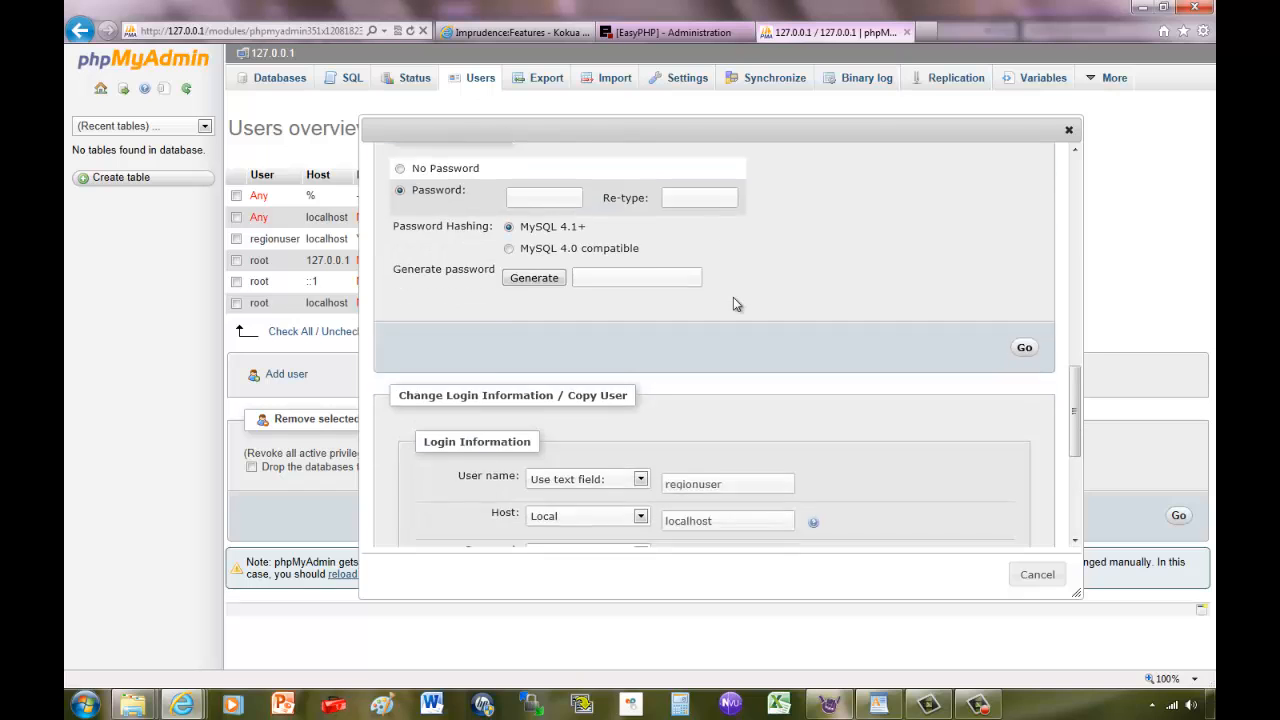
pyautogui.scroll(-2, 780, 370)
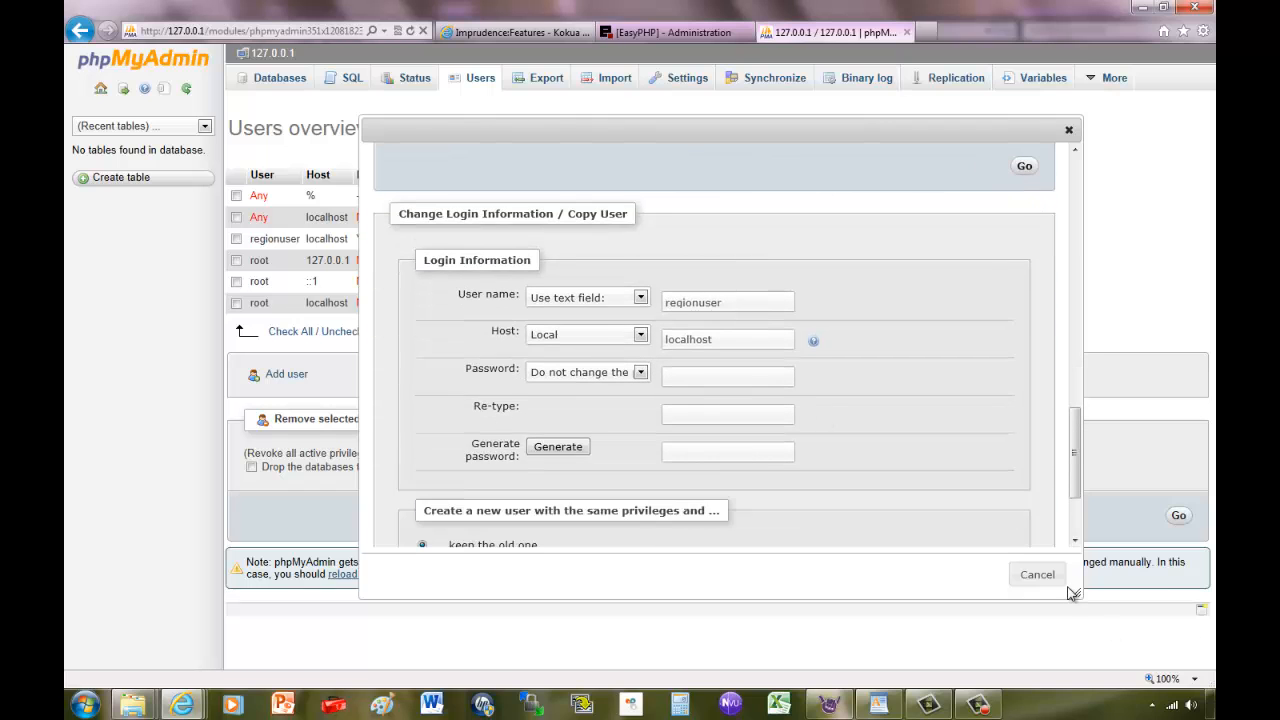
pyautogui.click(1037, 576)
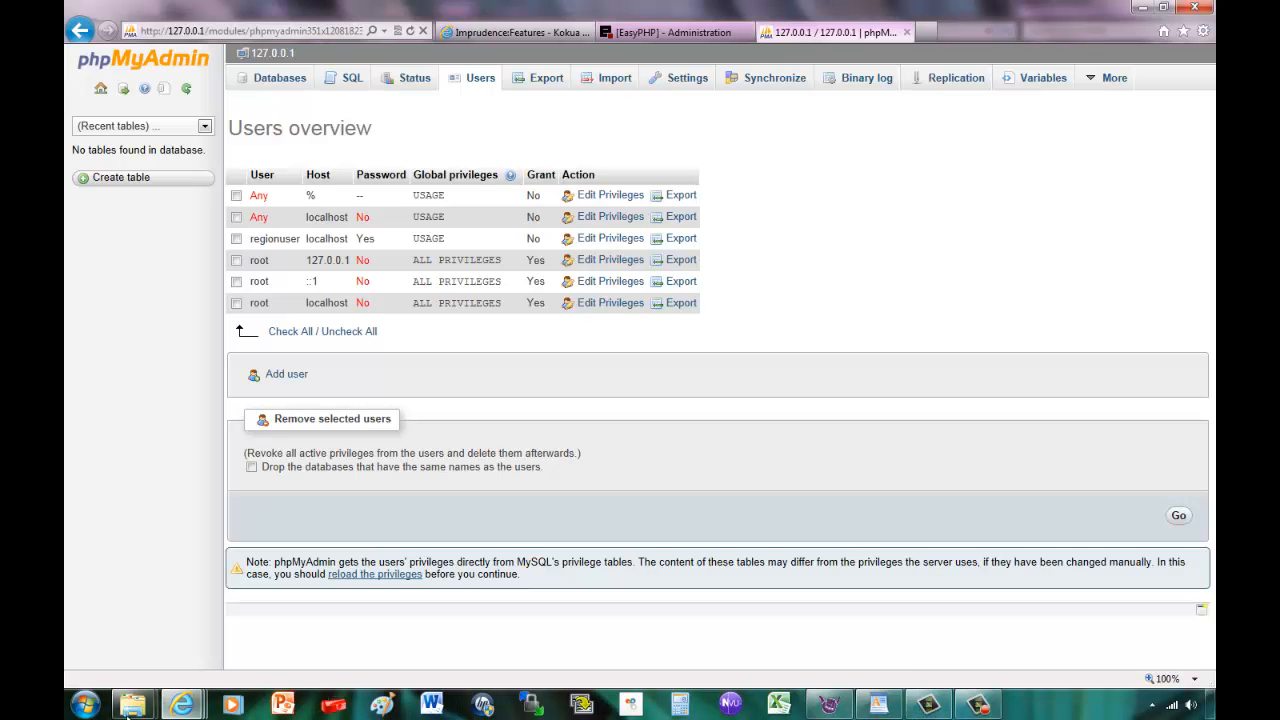
pyautogui.moveTo(137, 706)
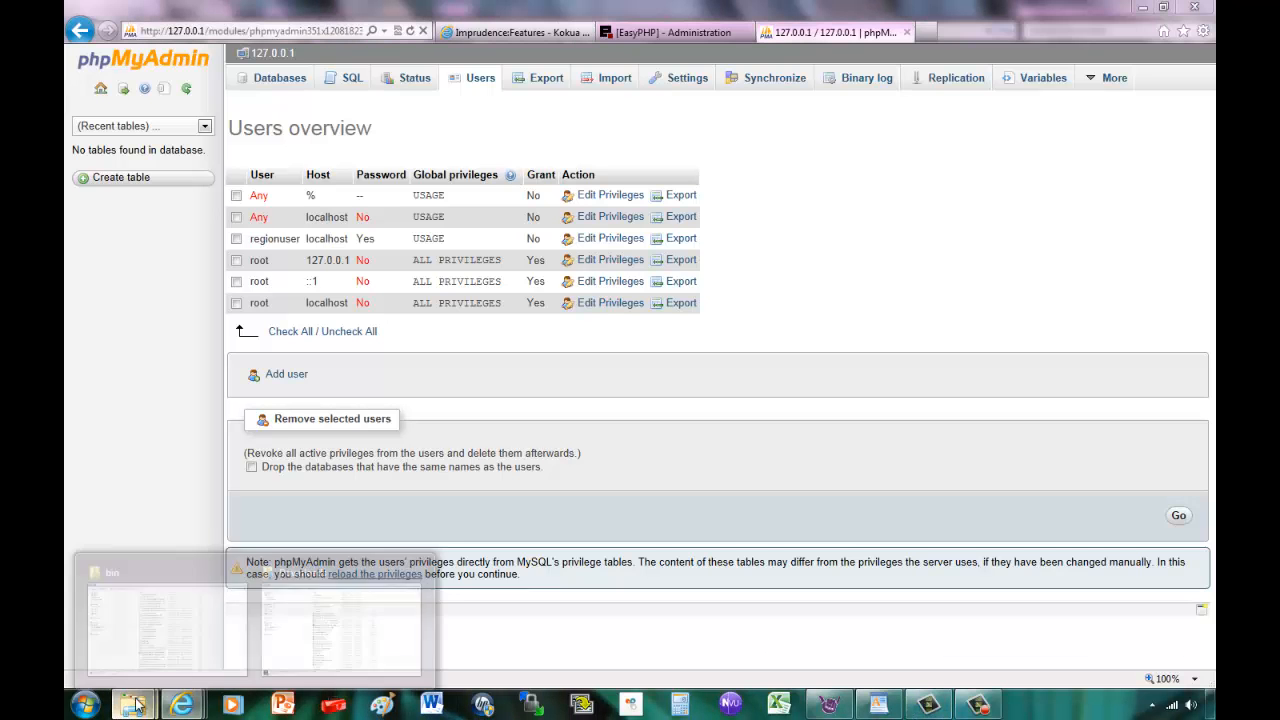
# Navigate to C:\opensim-0.7.3.1\bin\config-include and bring up StandaloneCommon.ini's context menu.
pyautogui.click(190, 612)
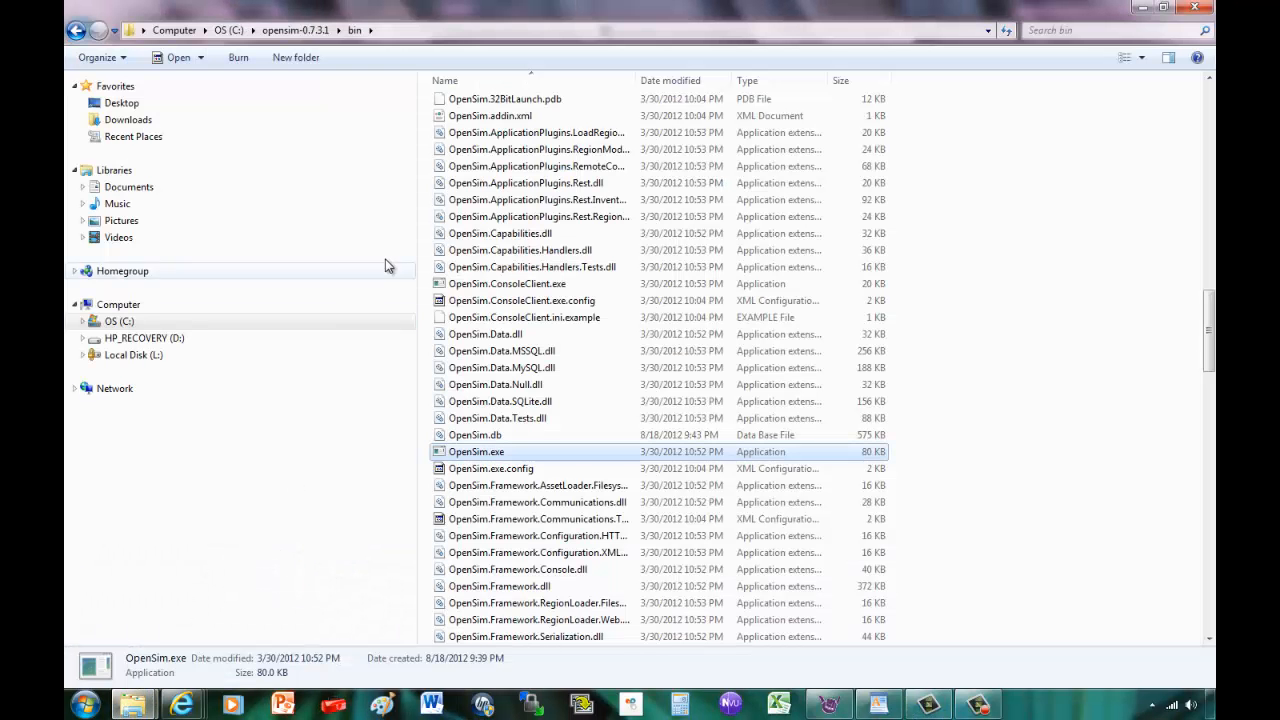
pyautogui.click(229, 30)
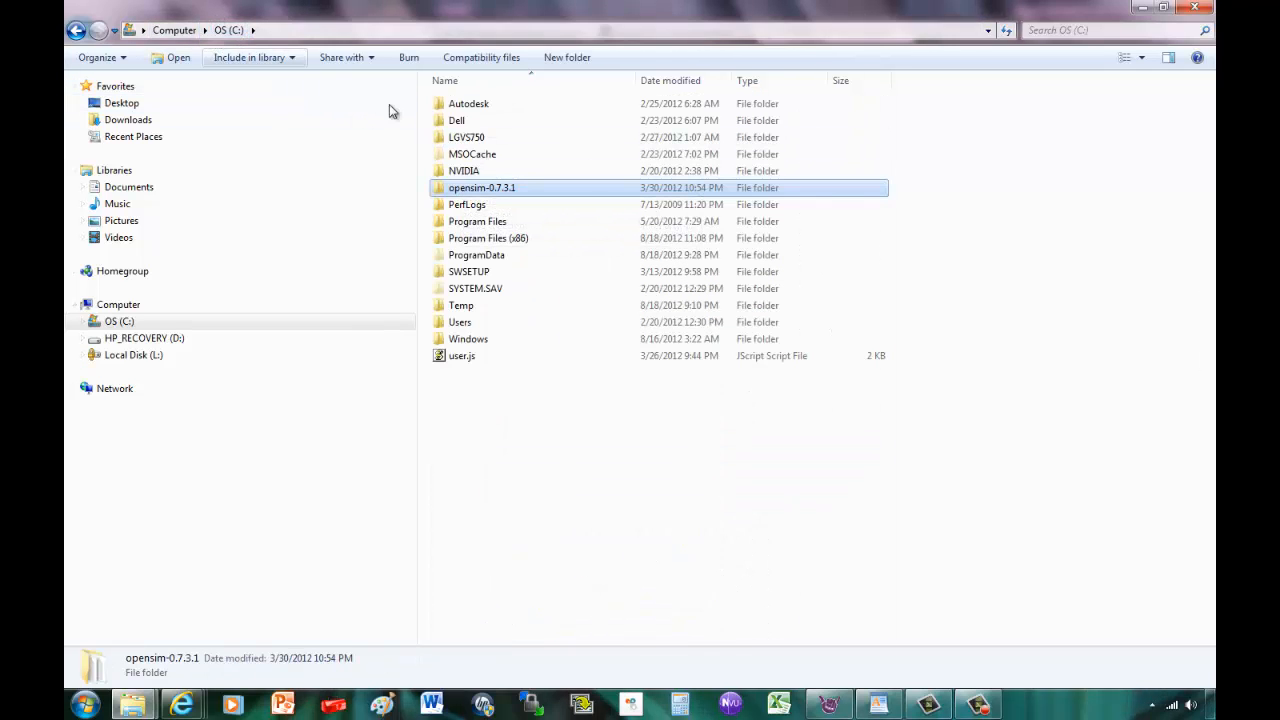
pyautogui.doubleClick(486, 190)
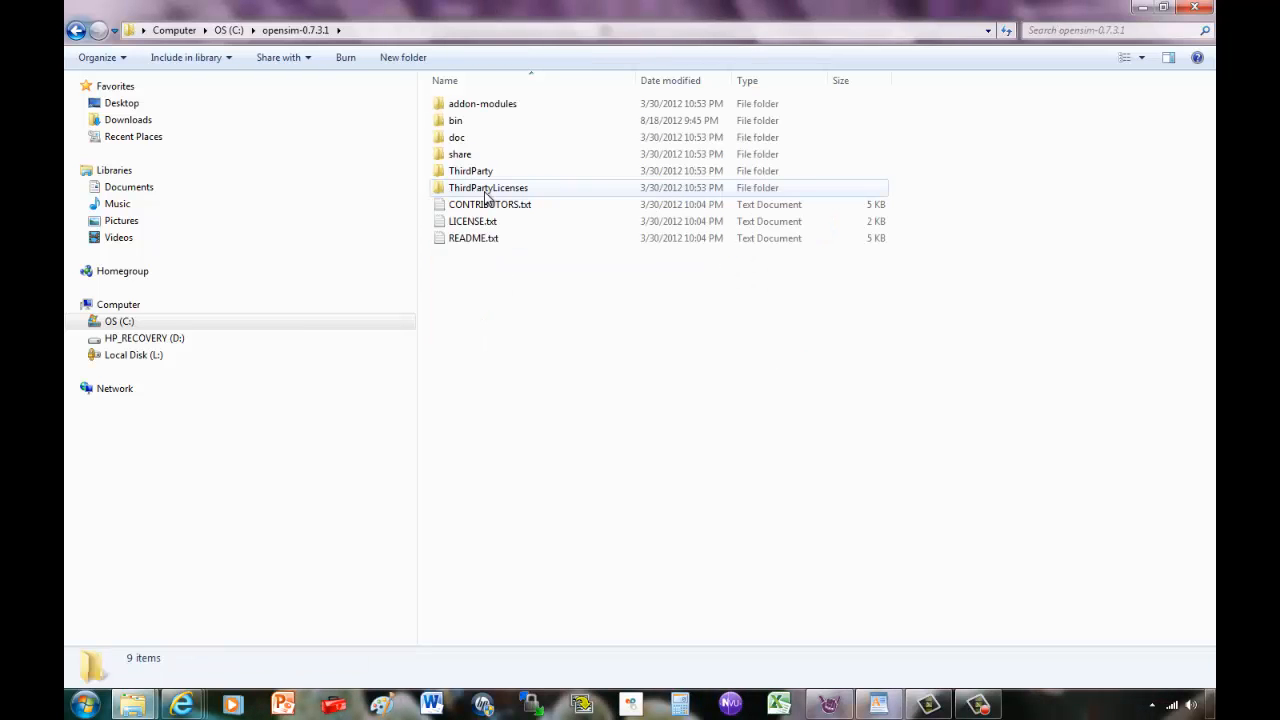
pyautogui.doubleClick(456, 122)
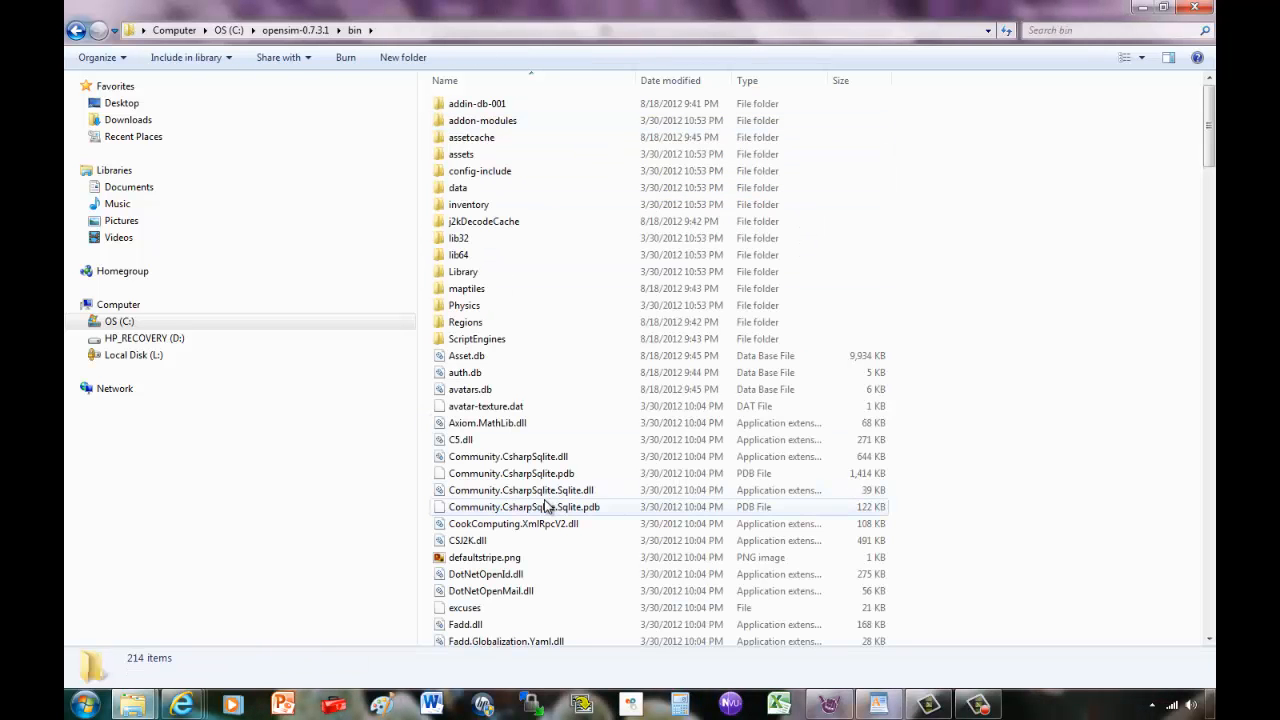
pyautogui.doubleClick(474, 174)
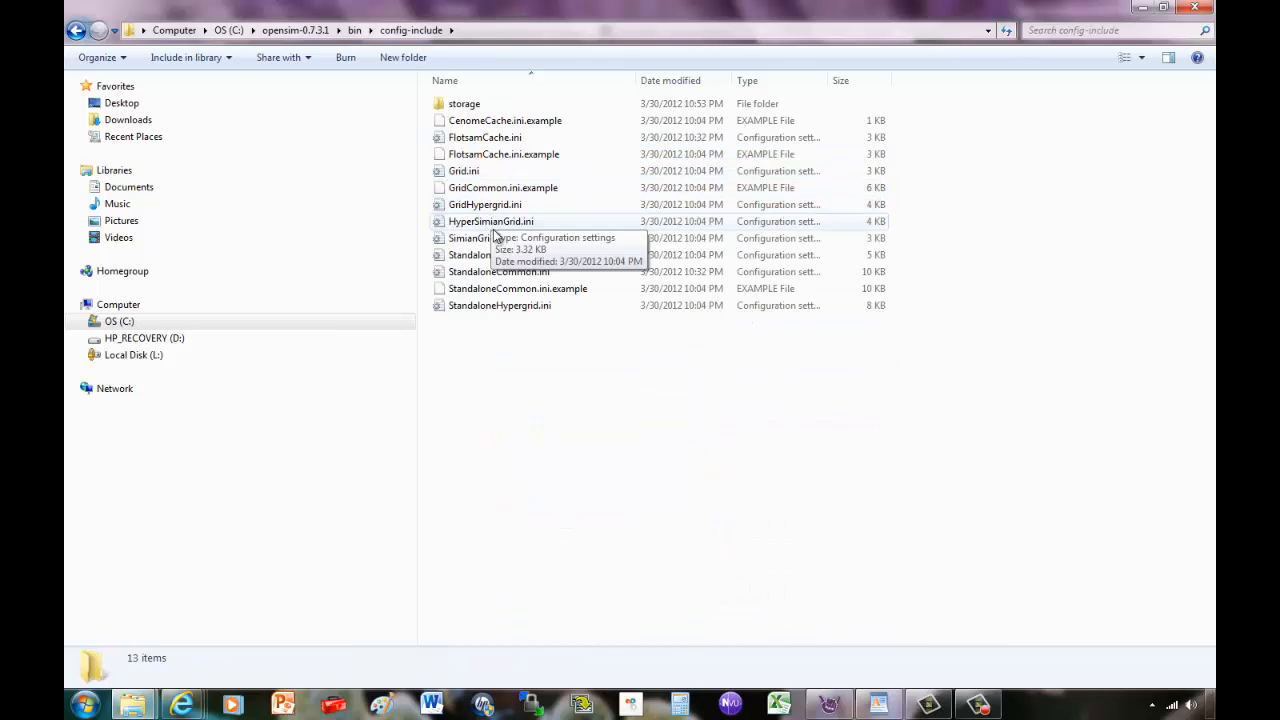
pyautogui.click(489, 281)
pyautogui.rightClick(489, 281)
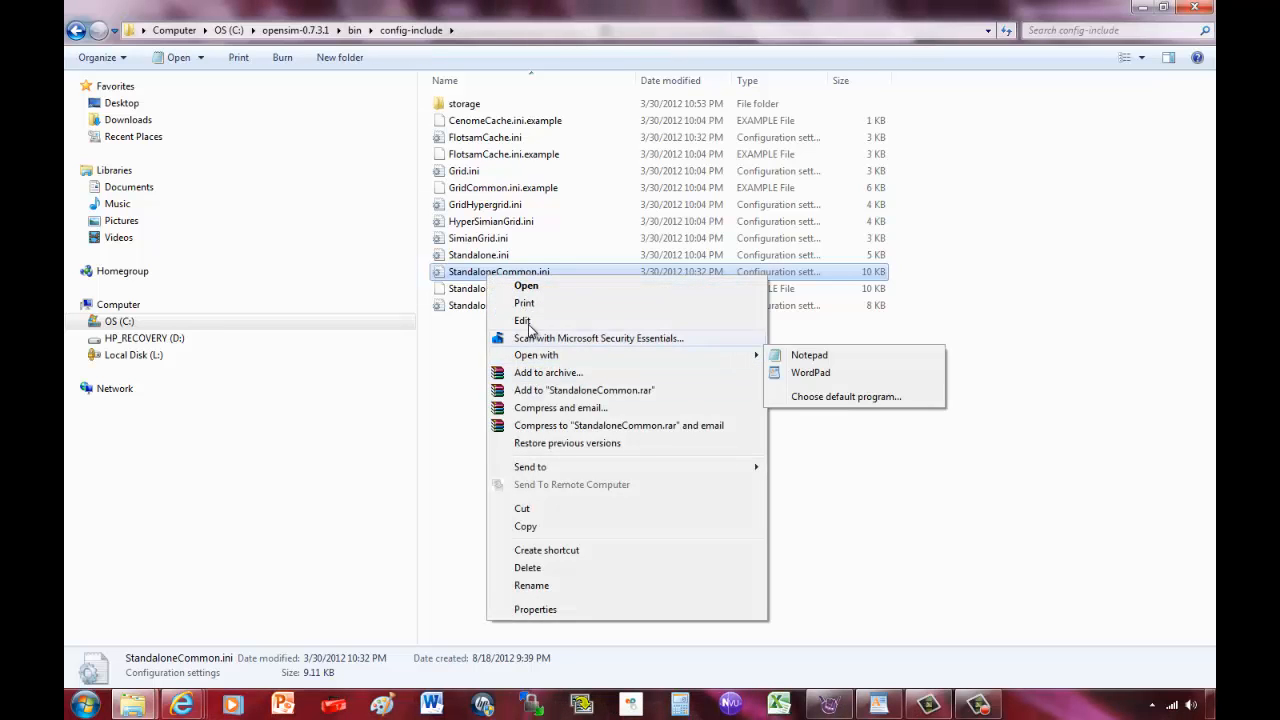
# Open StandaloneCommon.ini in WordPad, comment out SQLite storage and uncomment the MySQL StorageProvider.
pyautogui.moveTo(540, 355)
pyautogui.click(896, 377)
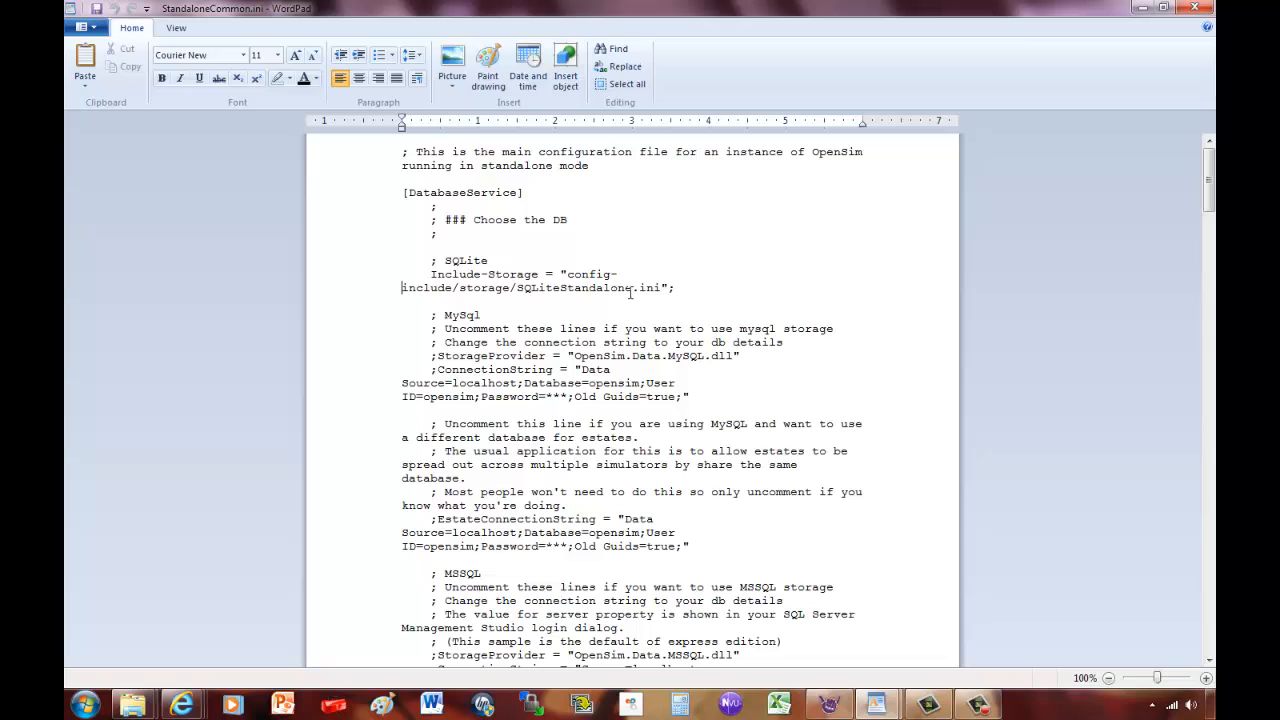
pyautogui.press('Tab')
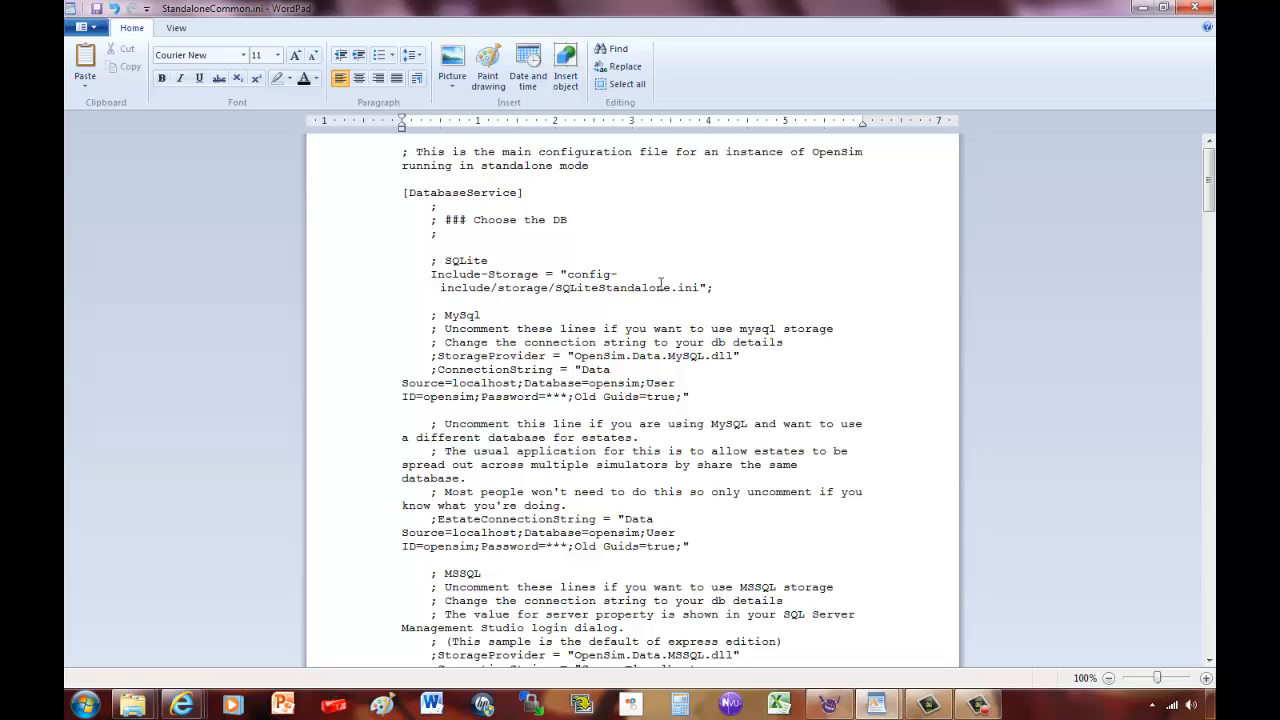
pyautogui.write(';')
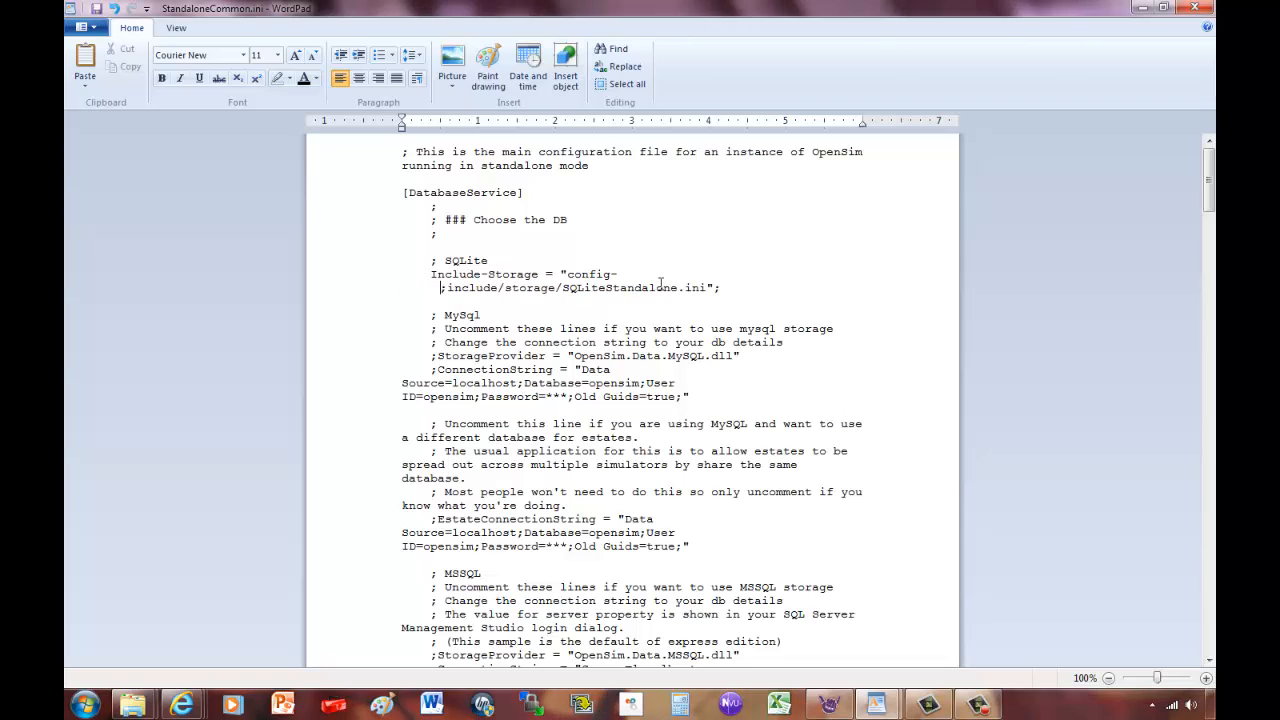
pyautogui.press('Left')
pyautogui.press('BackSpace')
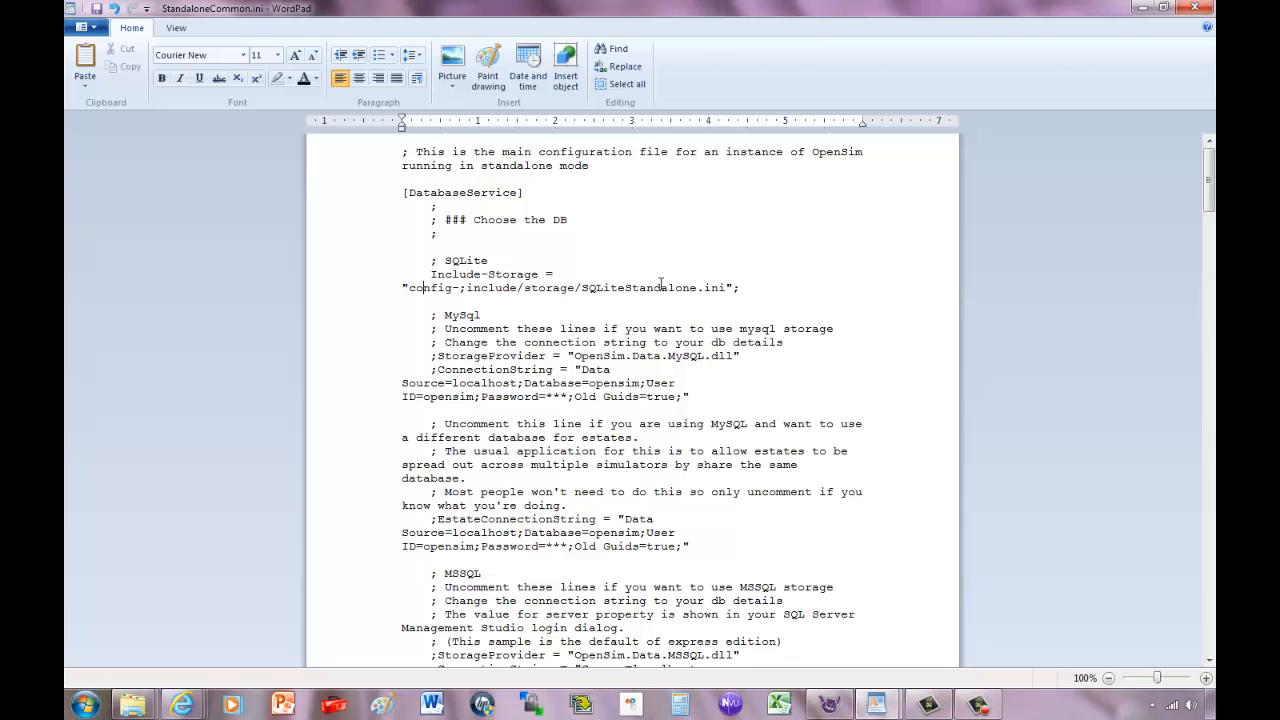
pyautogui.write(';')
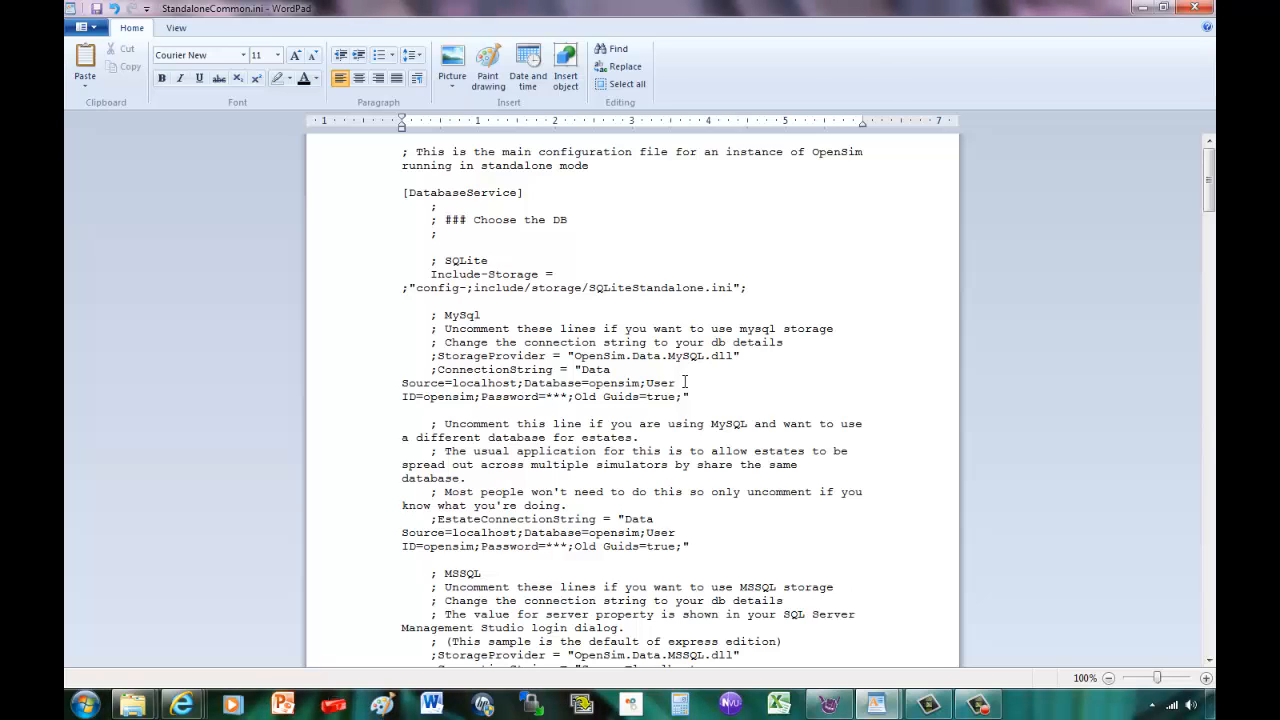
pyautogui.press('BackSpace')
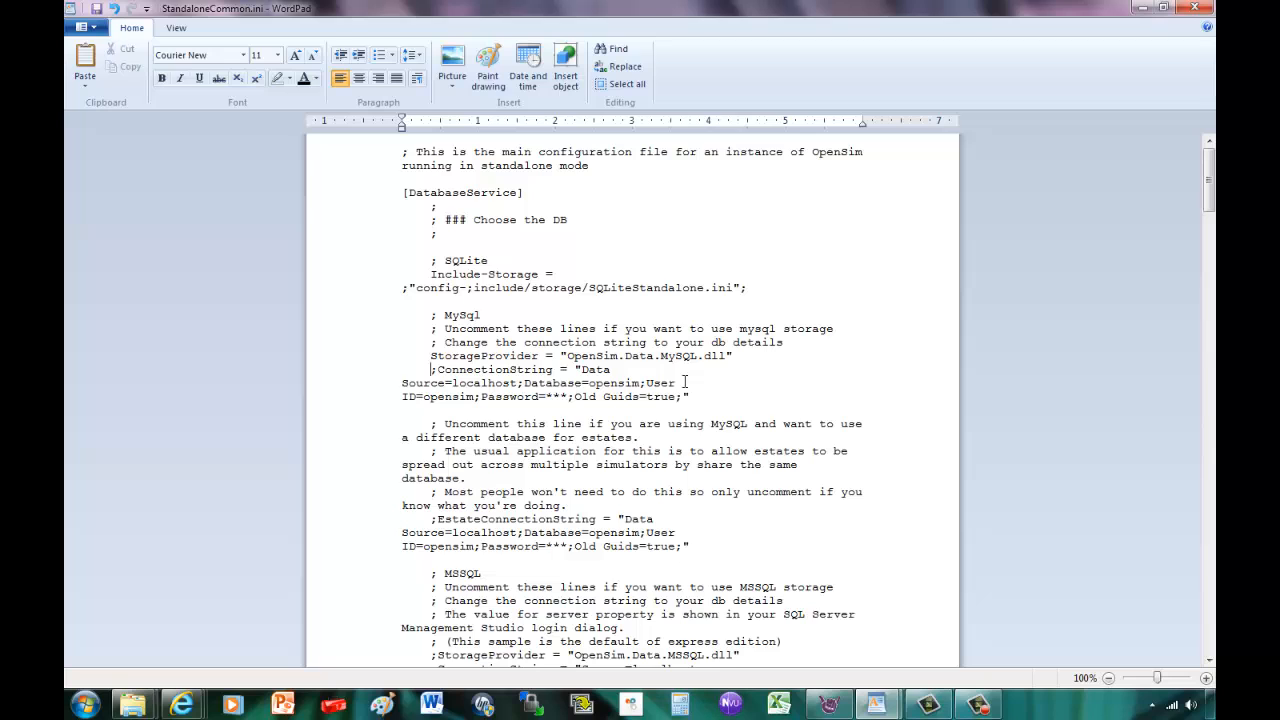
# Uncomment the MySQL ConnectionString with database regiondb, user ID regionuser and its password, then minimize WordPad.
pyautogui.press('BackSpace')
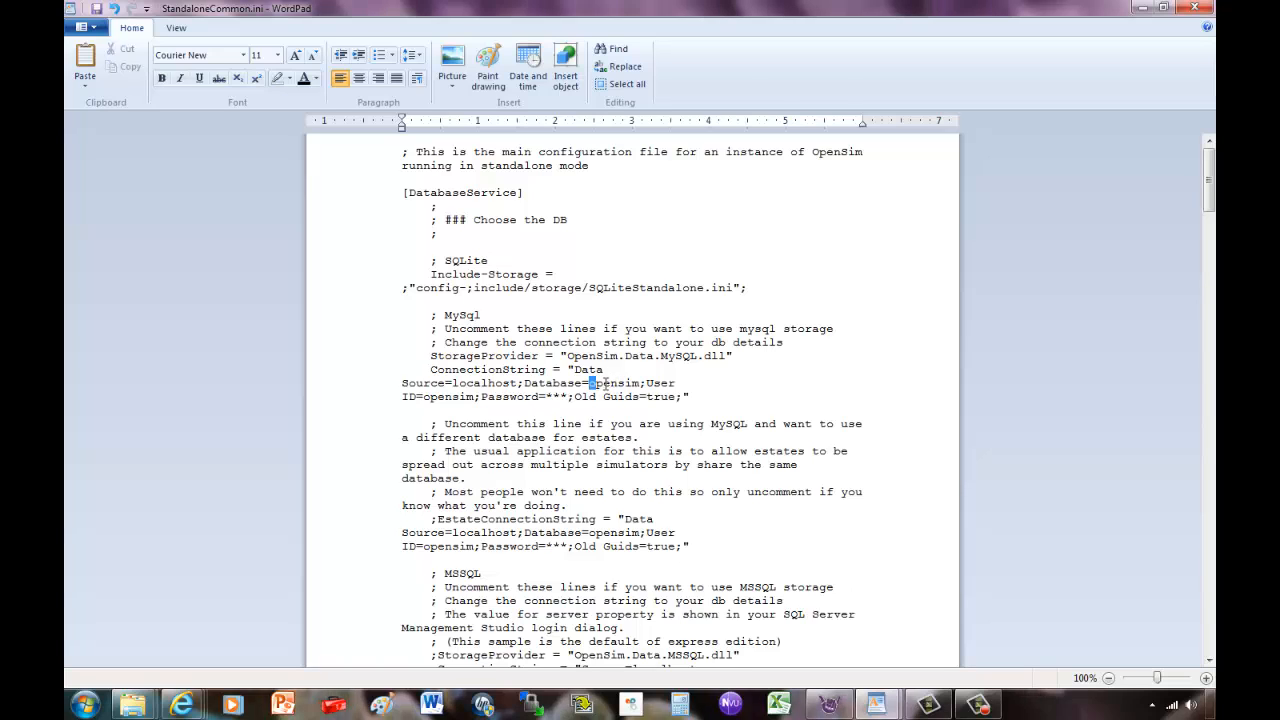
pyautogui.moveTo(589, 384); pyautogui.dragTo(641, 381)
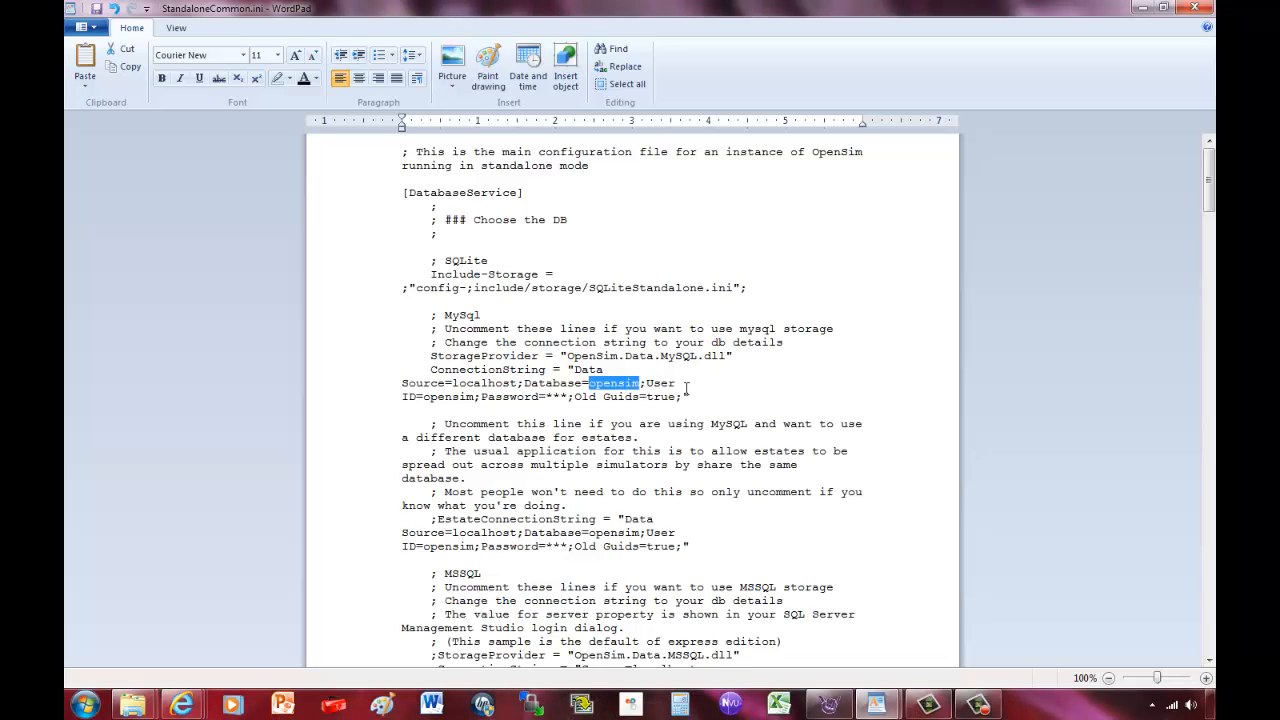
pyautogui.write('re')
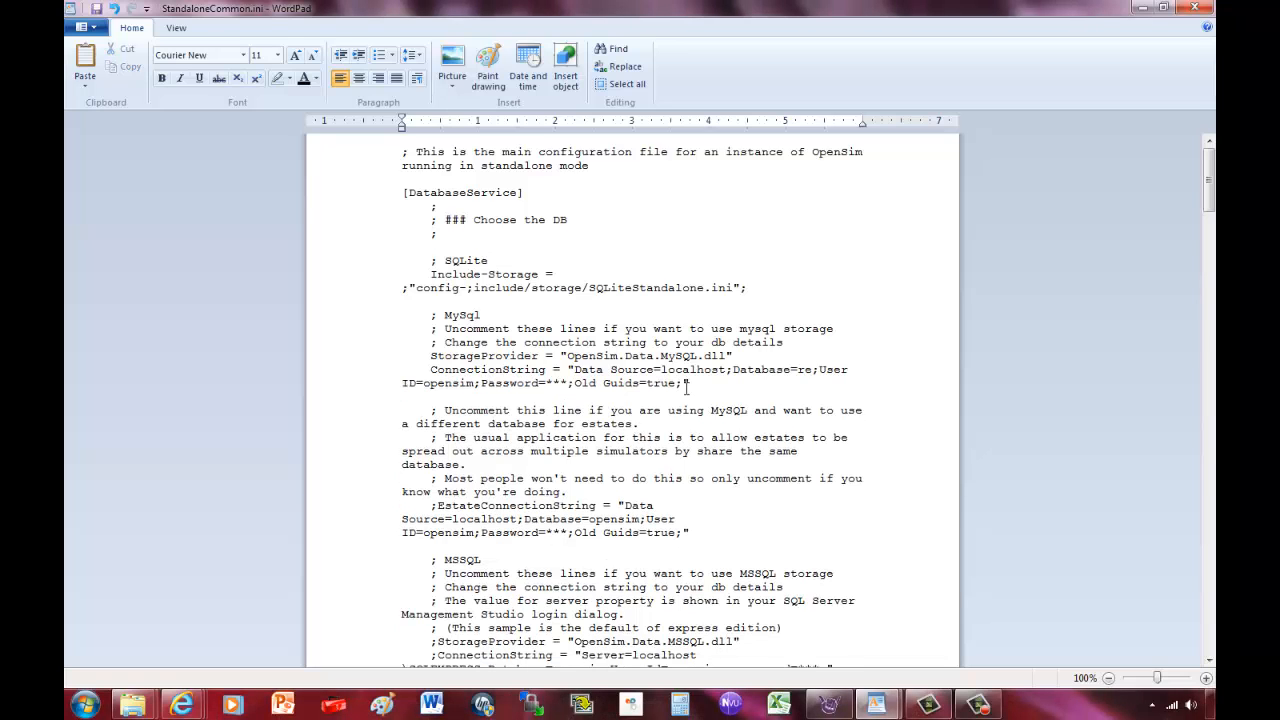
pyautogui.write('giondb')
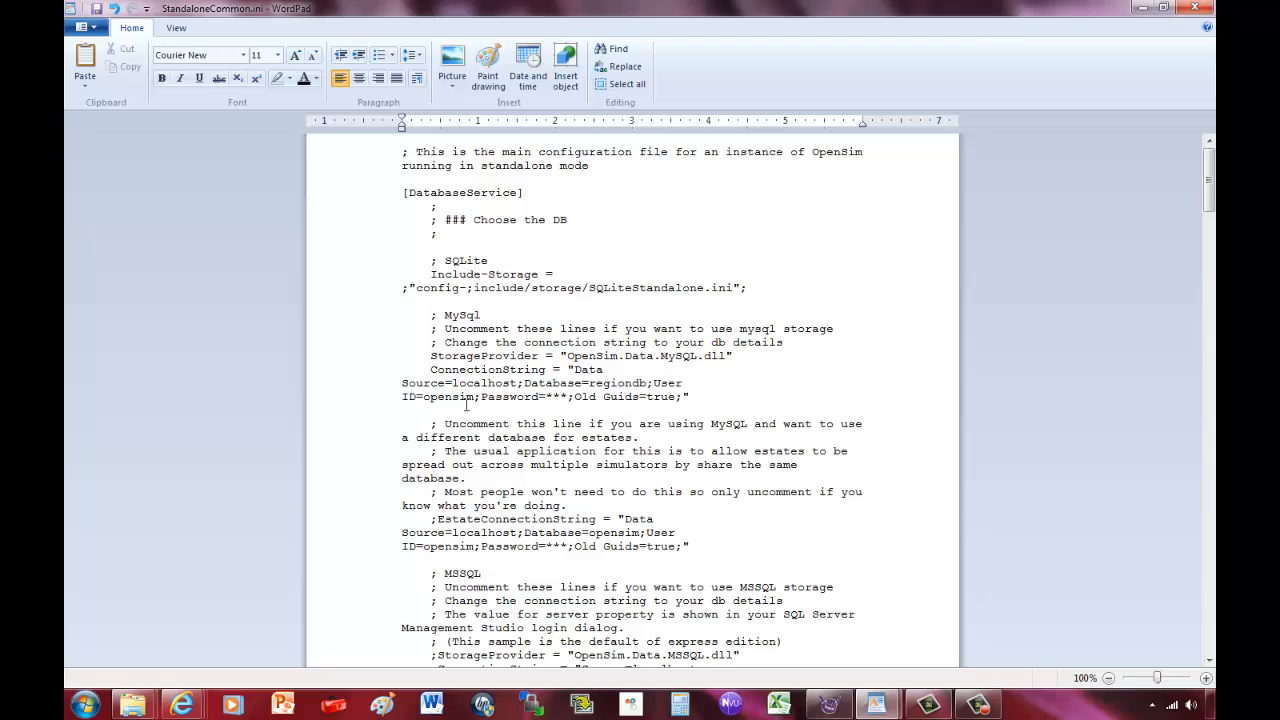
pyautogui.moveTo(424, 398); pyautogui.dragTo(473, 398)
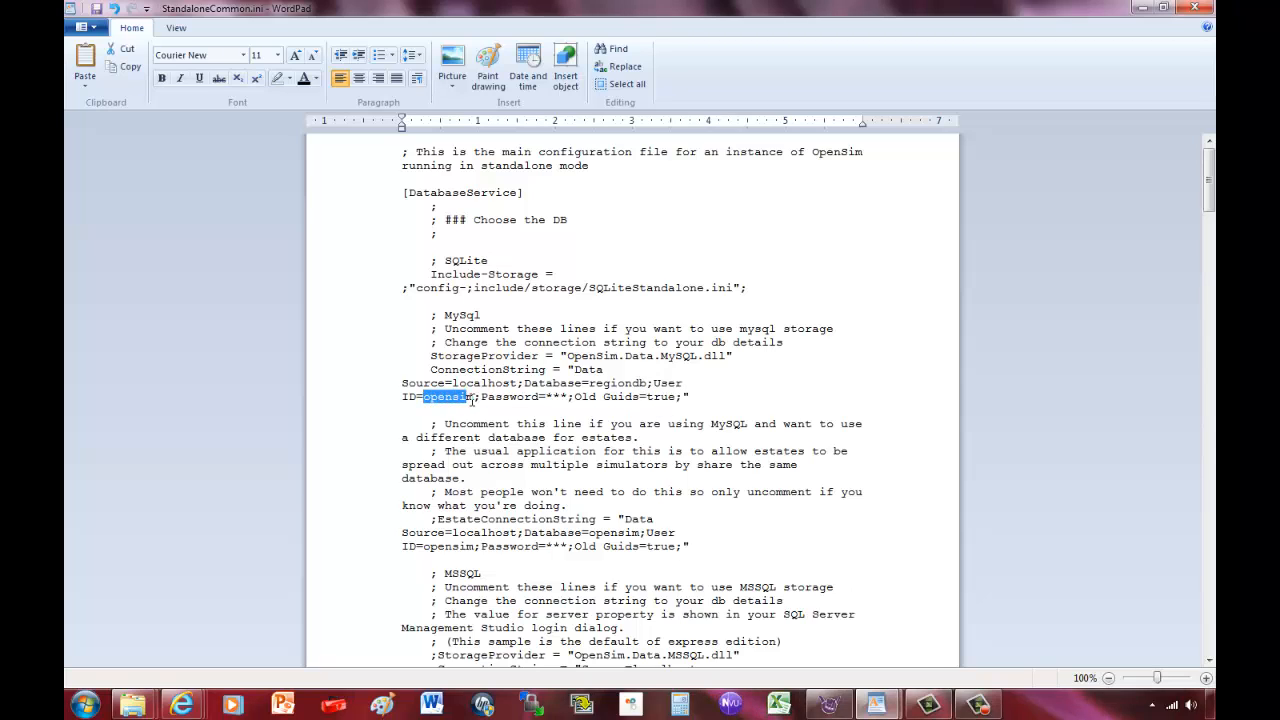
pyautogui.write('region')
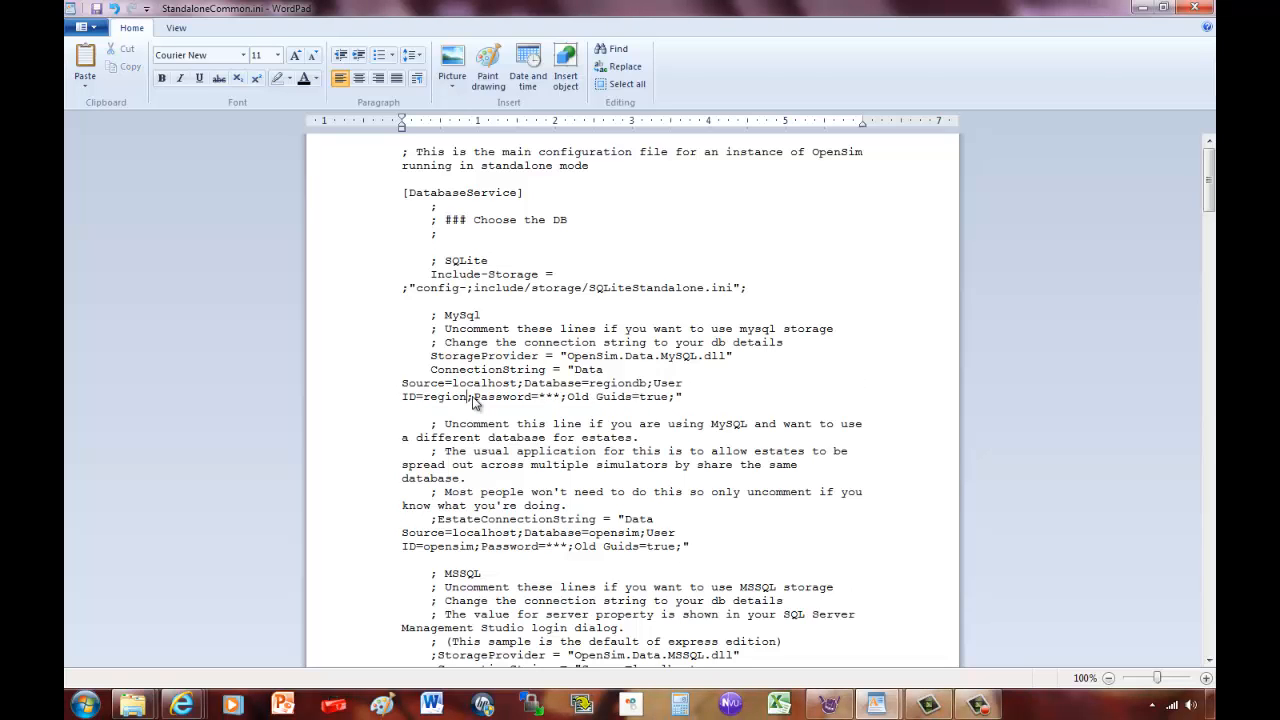
pyautogui.write('user')
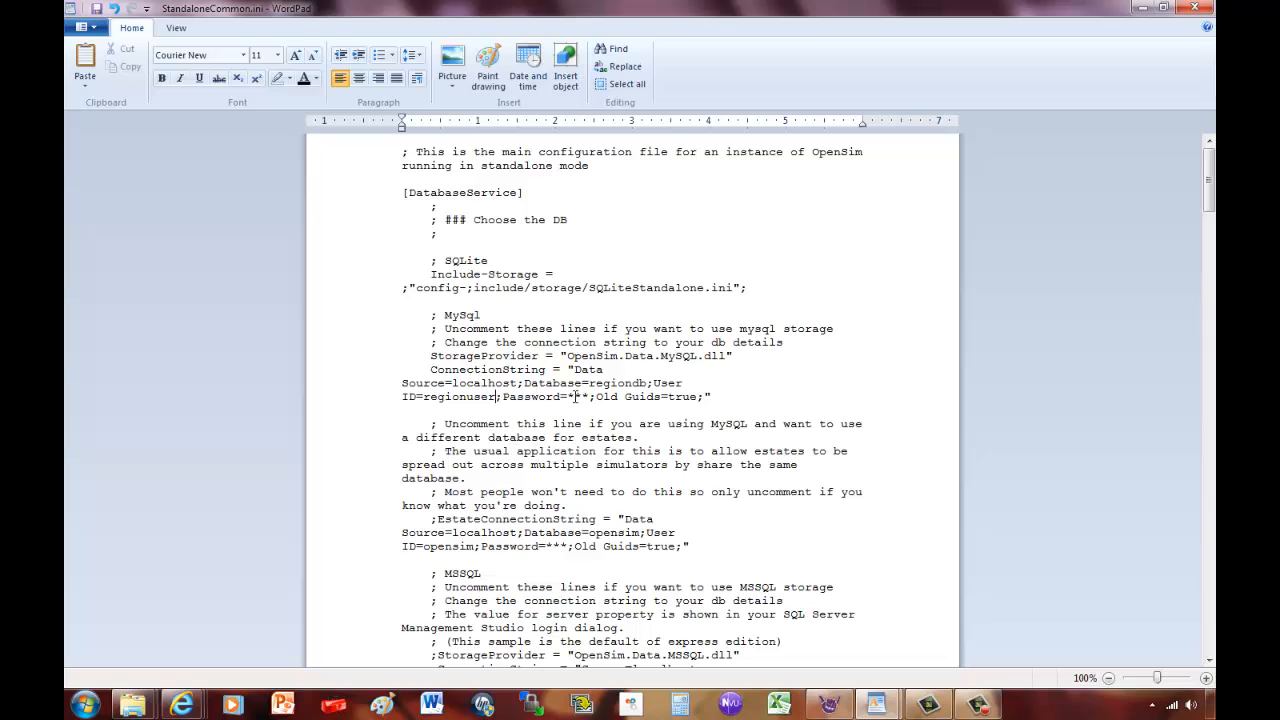
pyautogui.moveTo(567, 397); pyautogui.dragTo(584, 399)
pyautogui.write('12345')
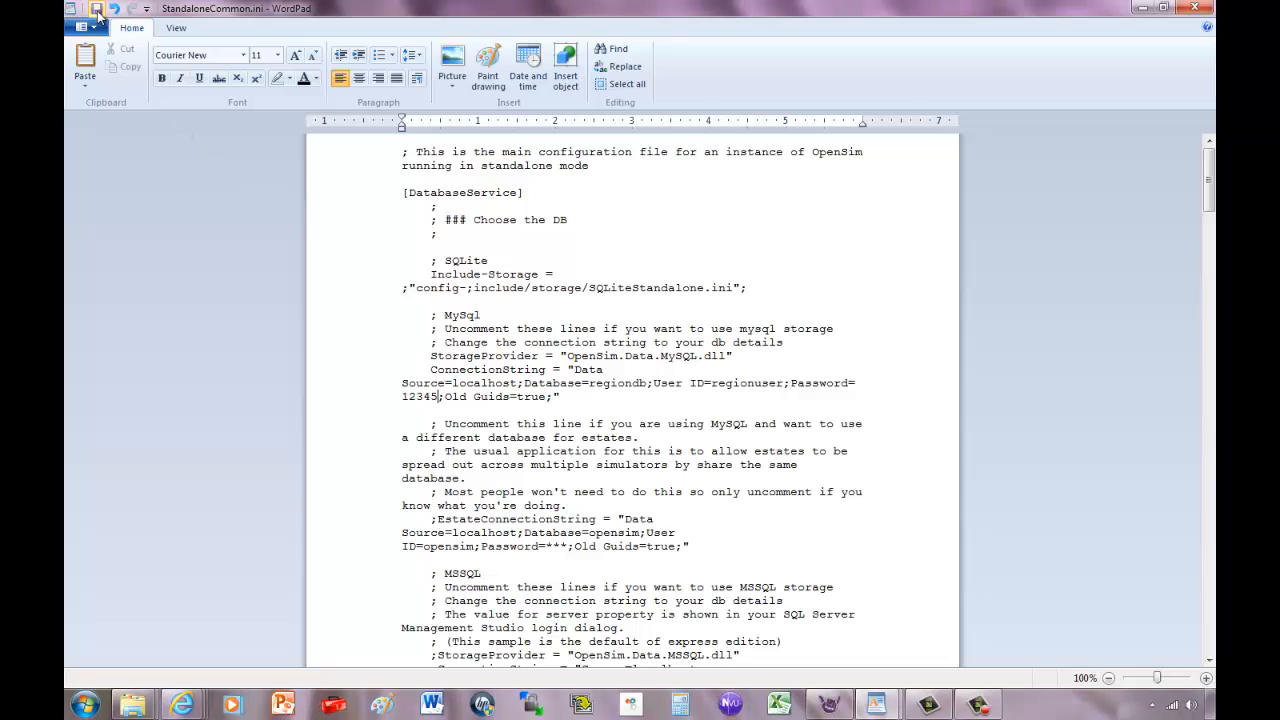
pyautogui.scroll(-6, 96, 14)
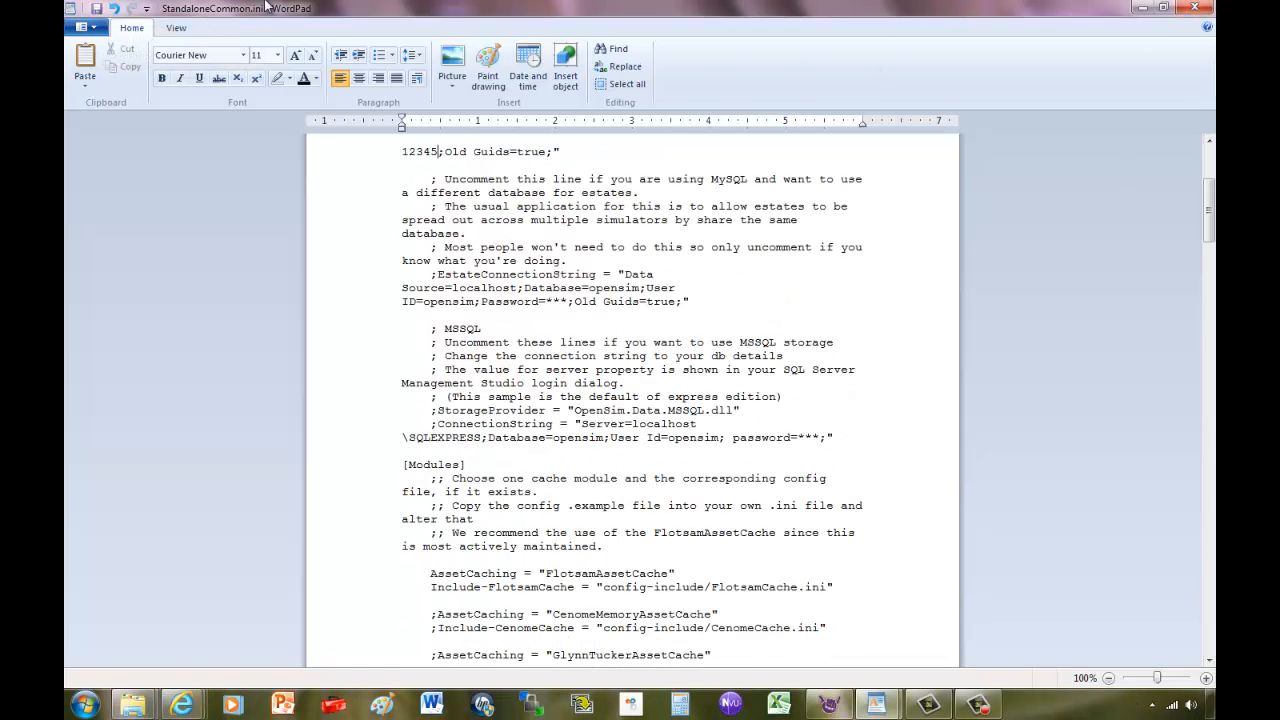
pyautogui.click(1143, 9)
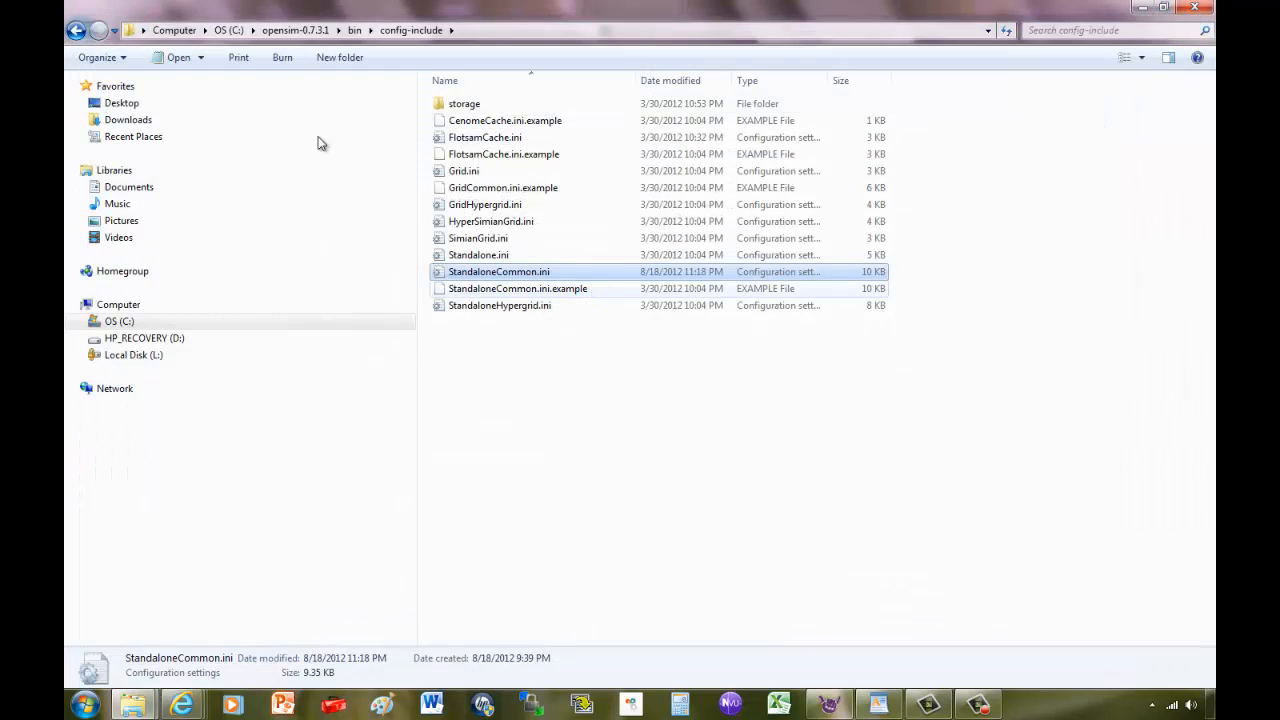
# Go back to the OpenSim bin folder and launch OpenSim.exe.
pyautogui.click(75, 30)
pyautogui.scroll(-6, 560, 540)
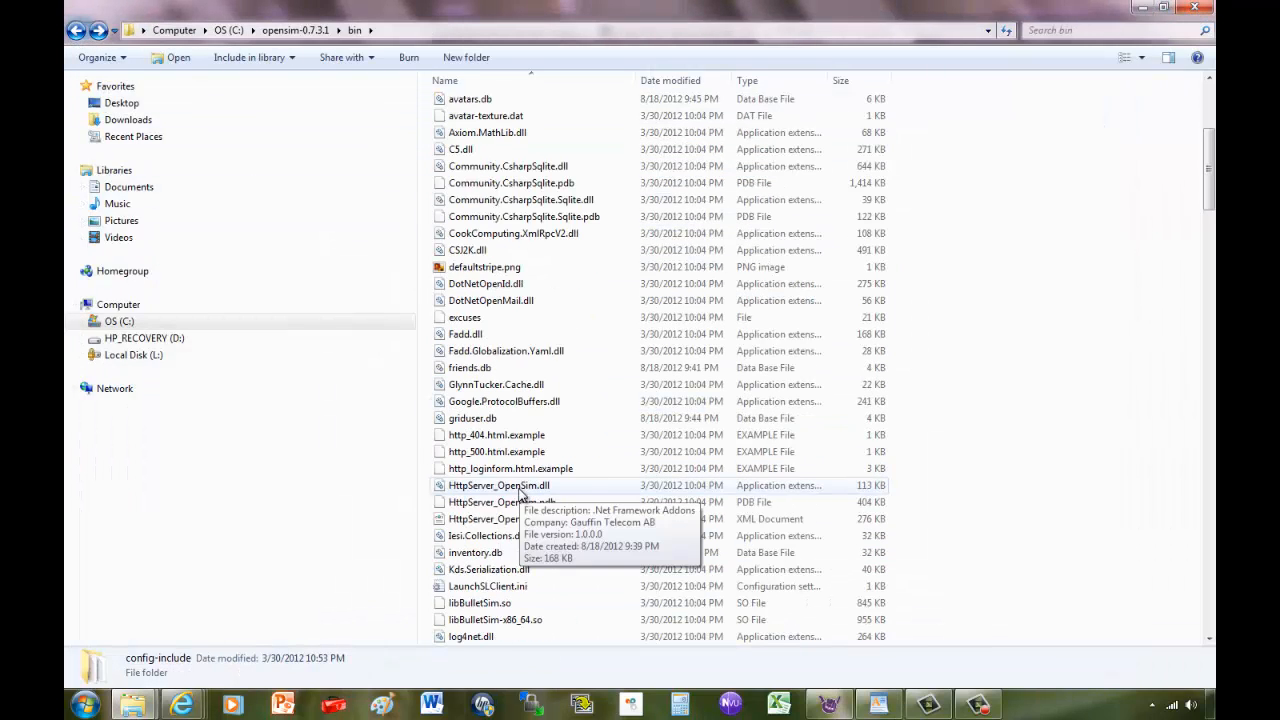
pyautogui.scroll(-9, 500, 430)
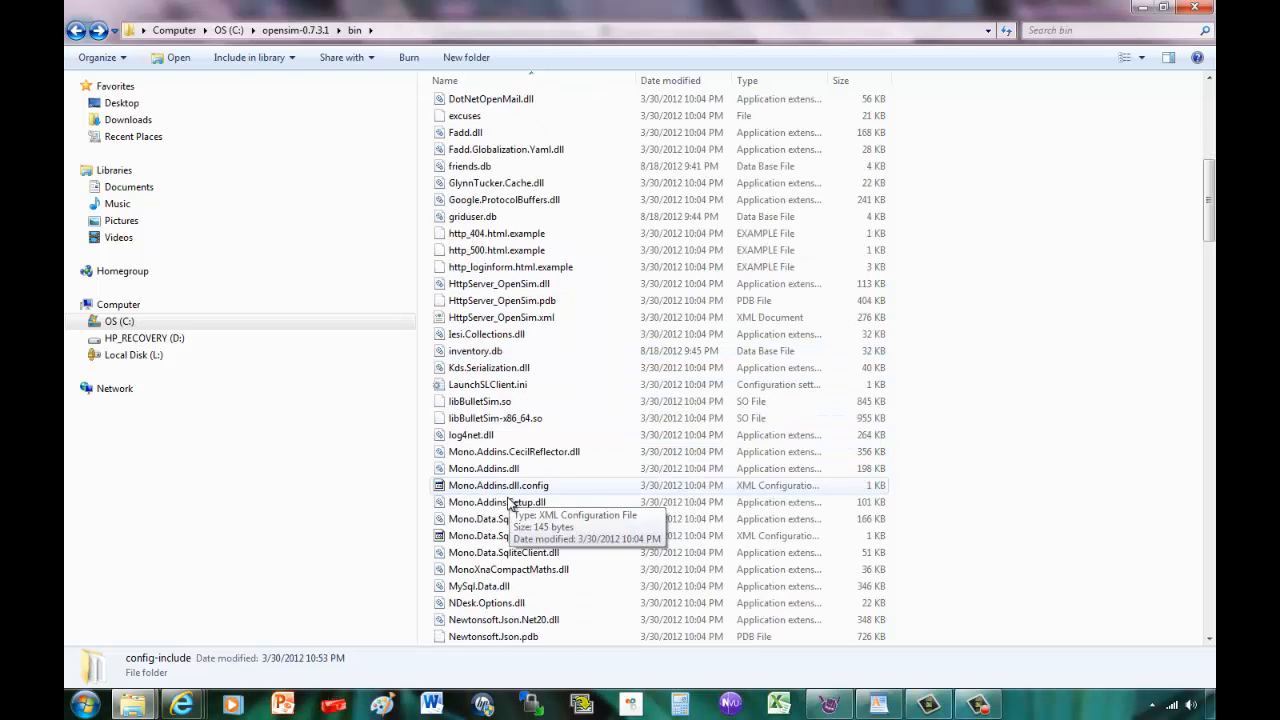
pyautogui.scroll(-6, 497, 487)
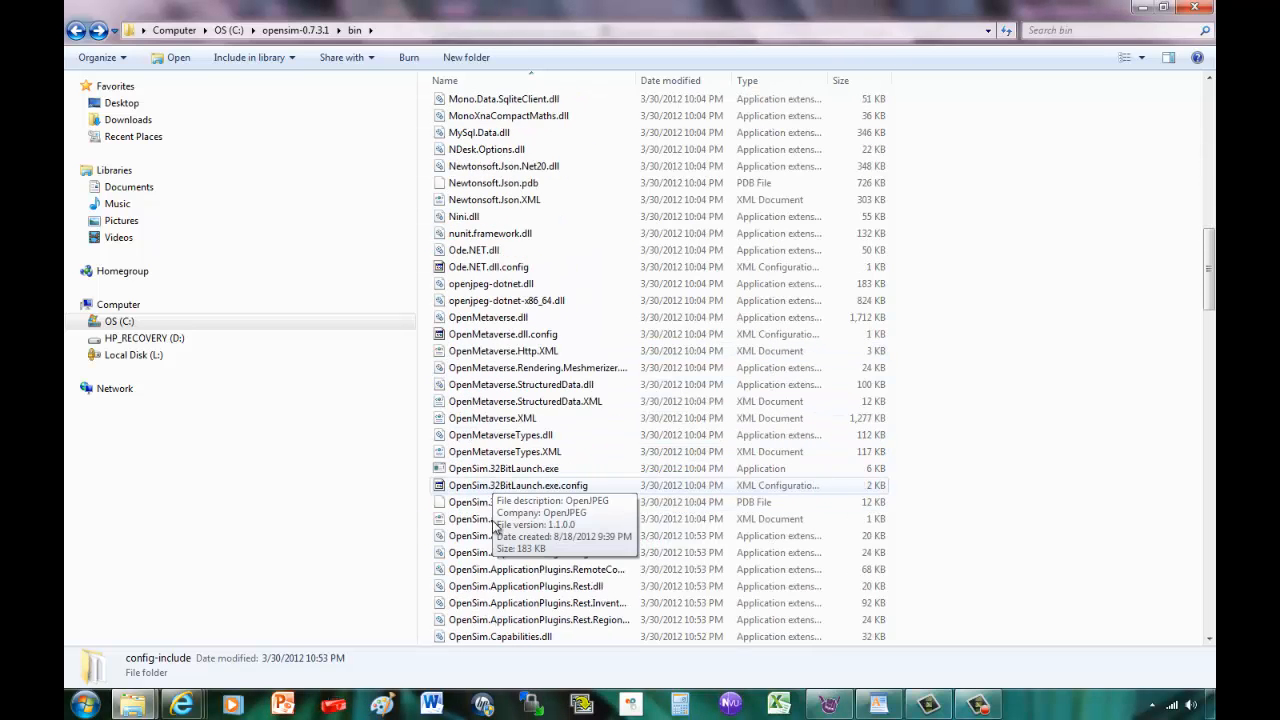
pyautogui.scroll(-7, 484, 441)
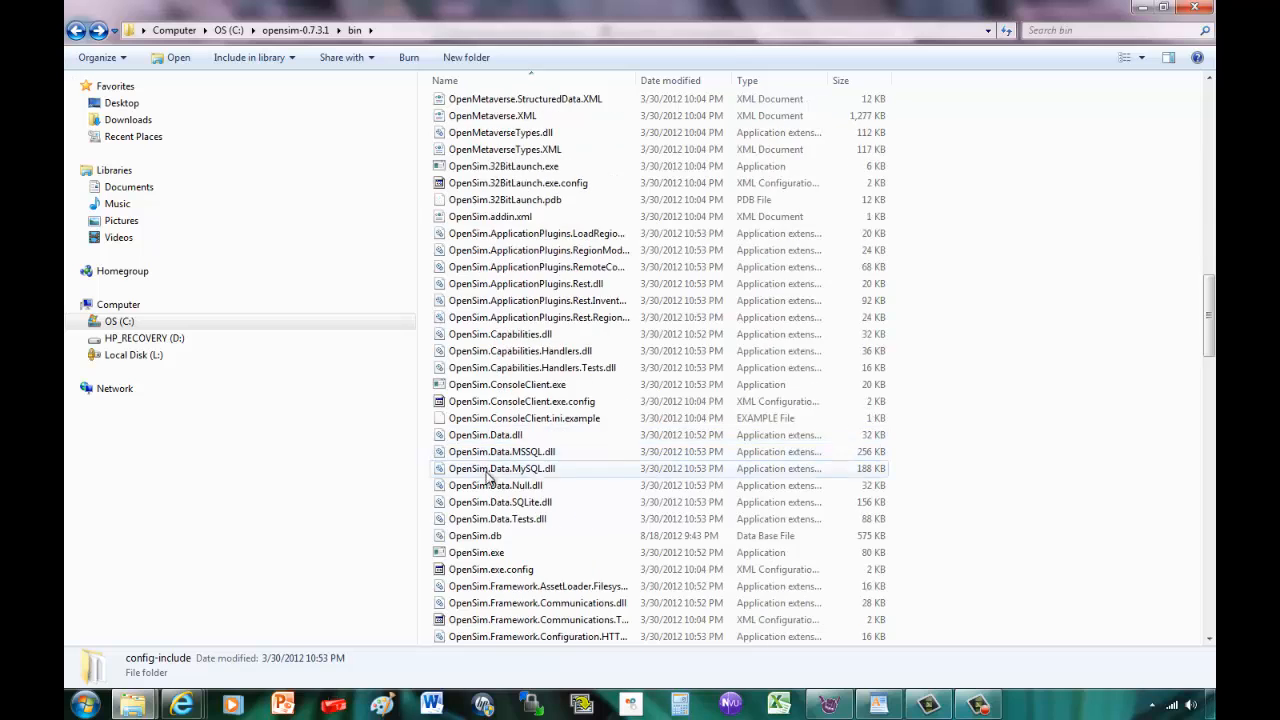
pyautogui.doubleClick(474, 408)
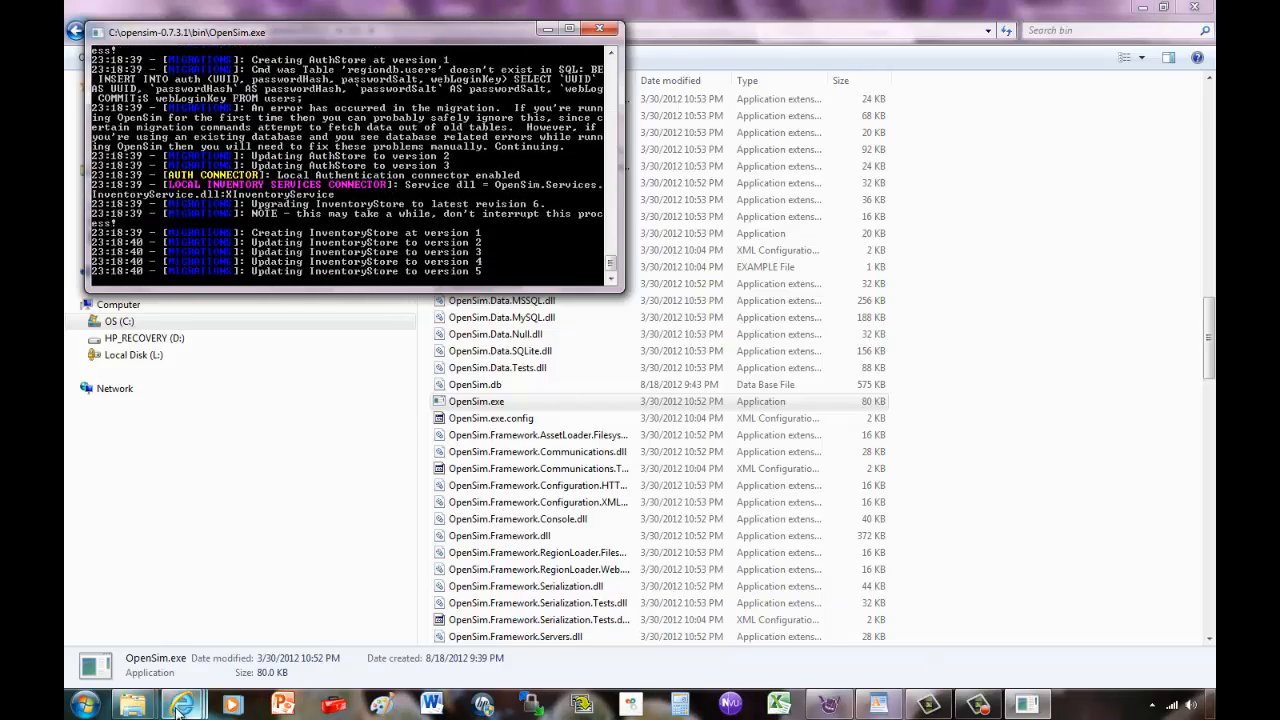
pyautogui.moveTo(182, 705)
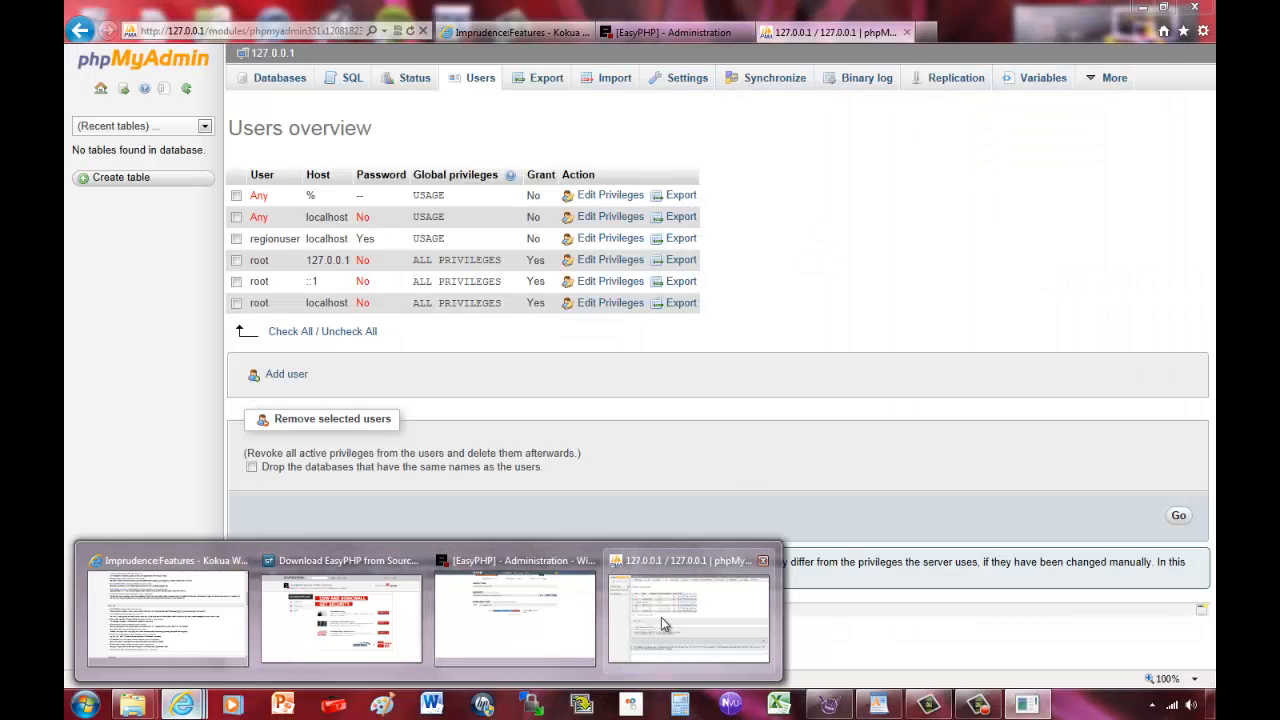
# Browse the regiondb database in phpMyAdmin to view its 26 OpenSim tables.
pyautogui.click(661, 617)
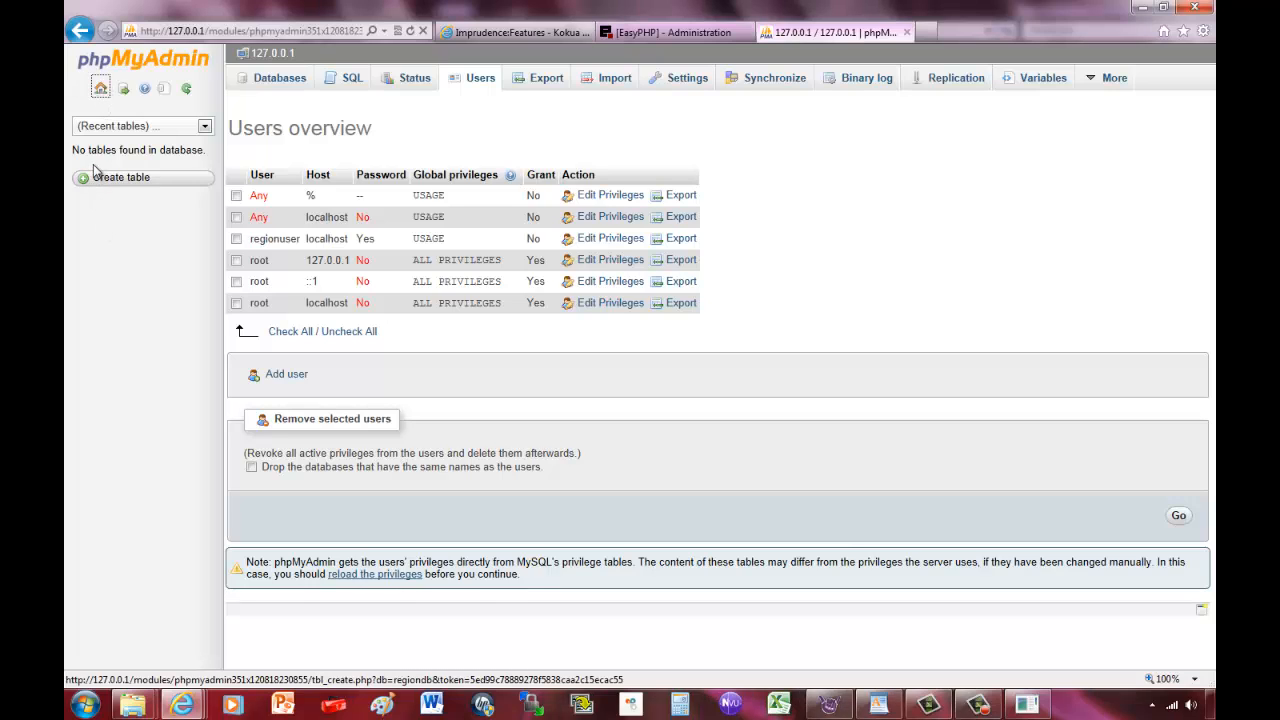
pyautogui.click(102, 89)
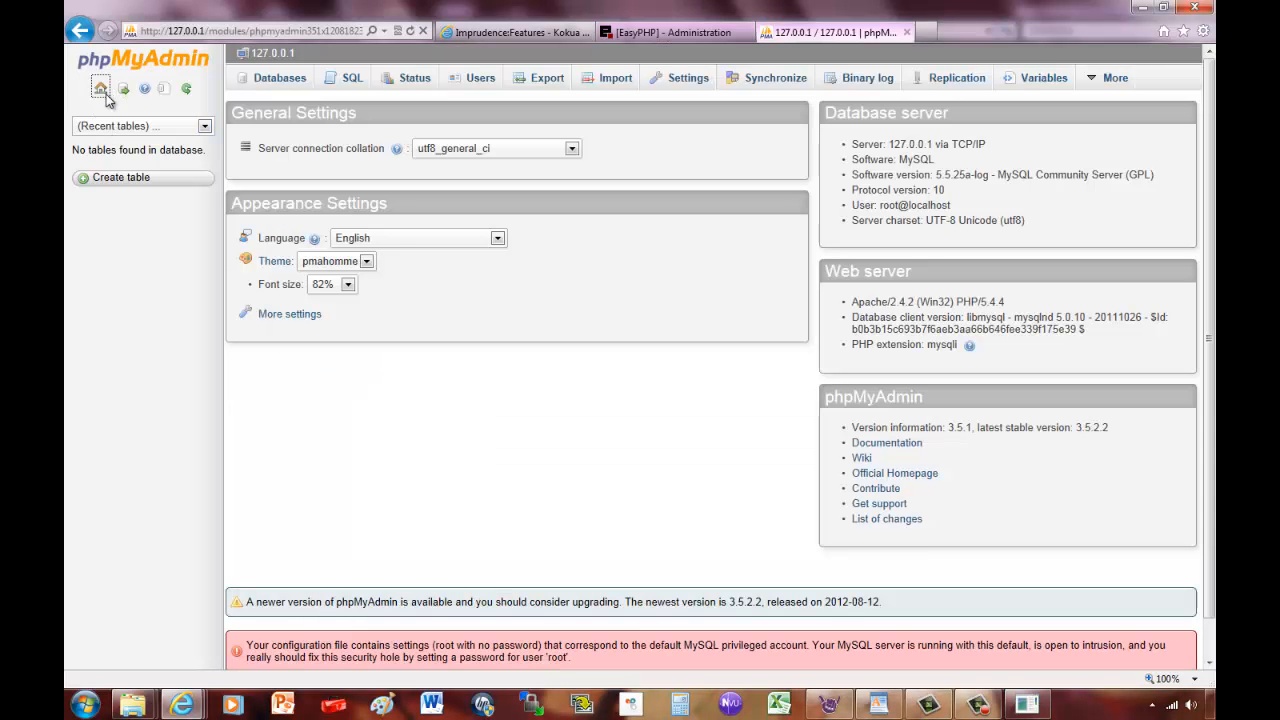
pyautogui.click(277, 80)
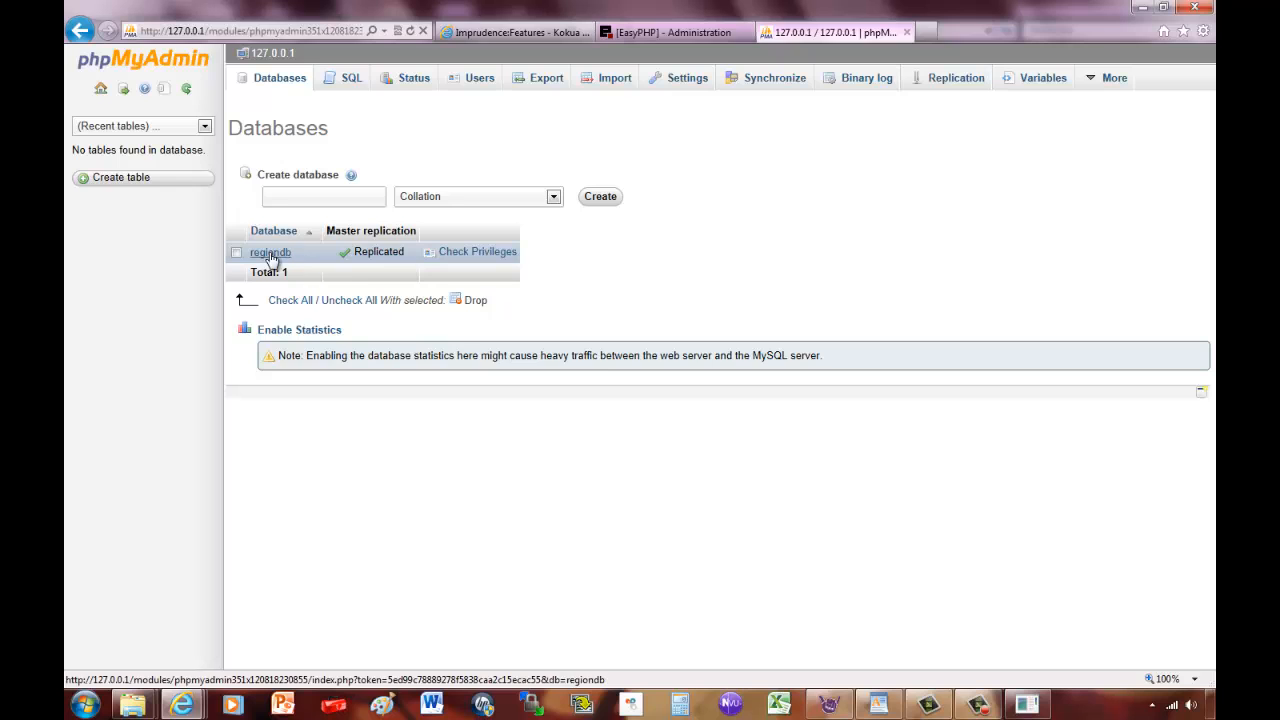
pyautogui.click(269, 253)
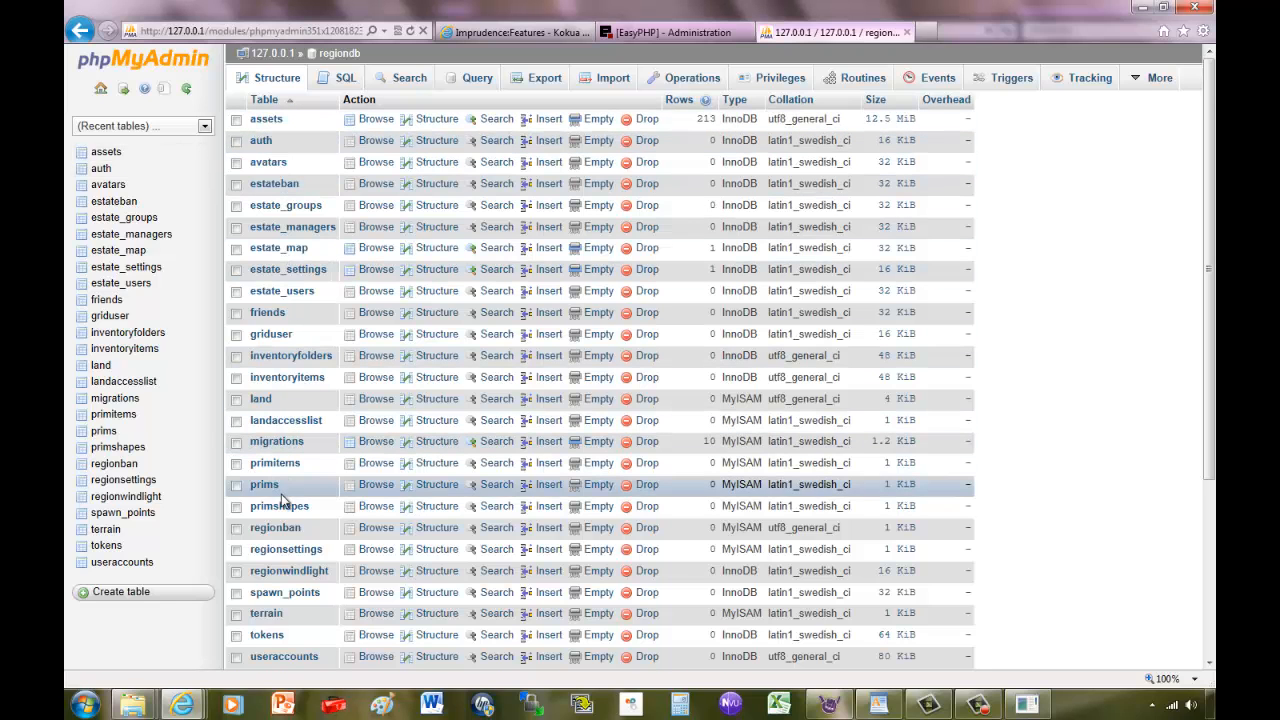
pyautogui.scroll(-3, 247, 595)
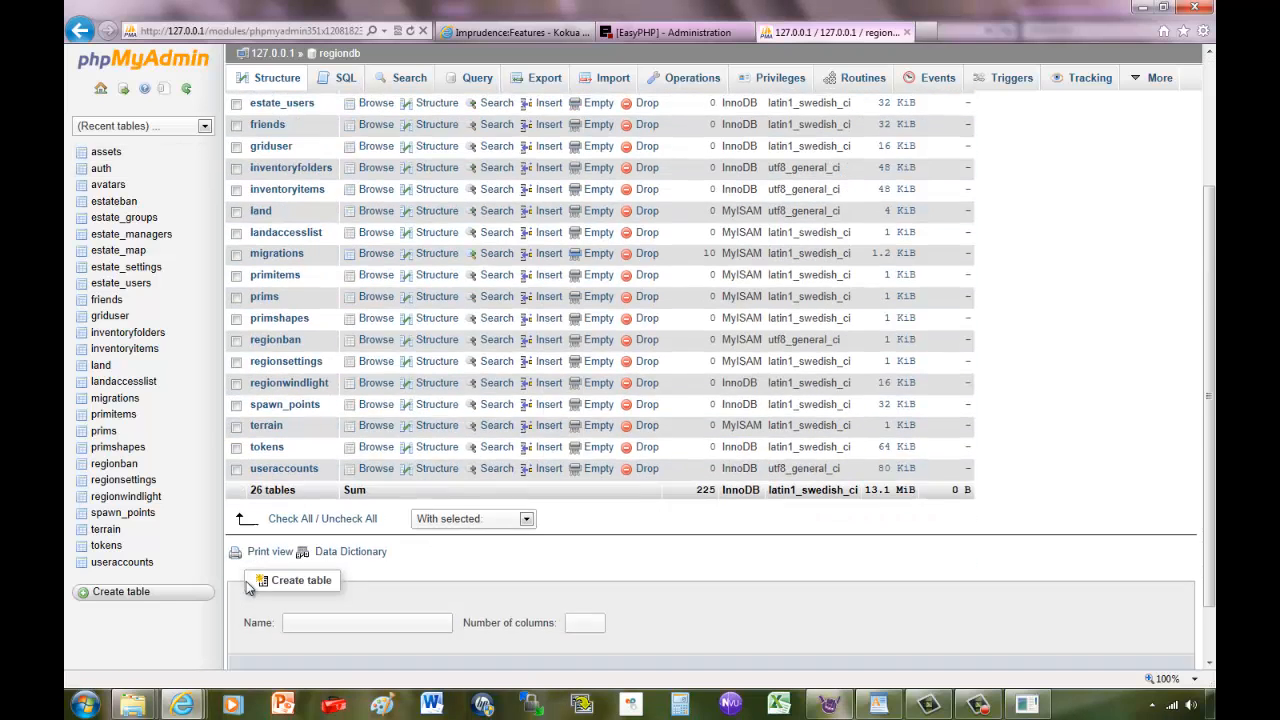
pyautogui.scroll(4, 247, 583)
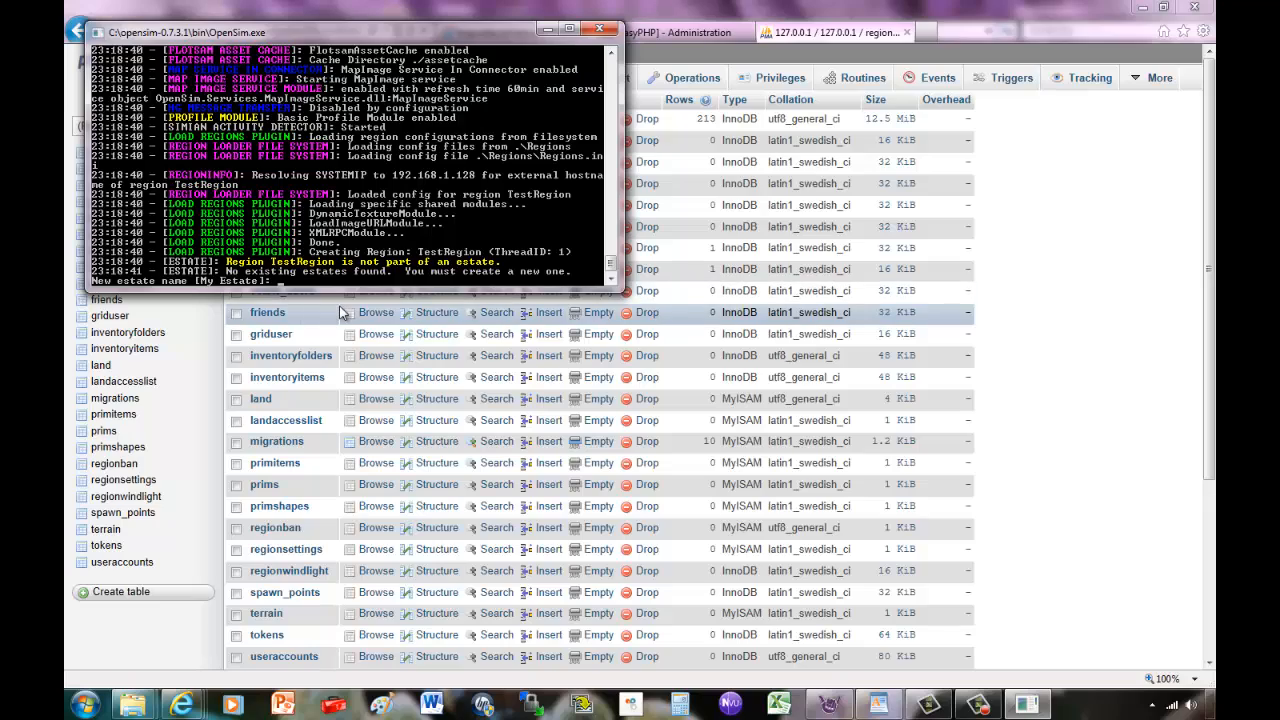
# Create estate My Estate owned by Admin User, with a password, blank e-mail and default user ID.
pyautogui.press('Return')
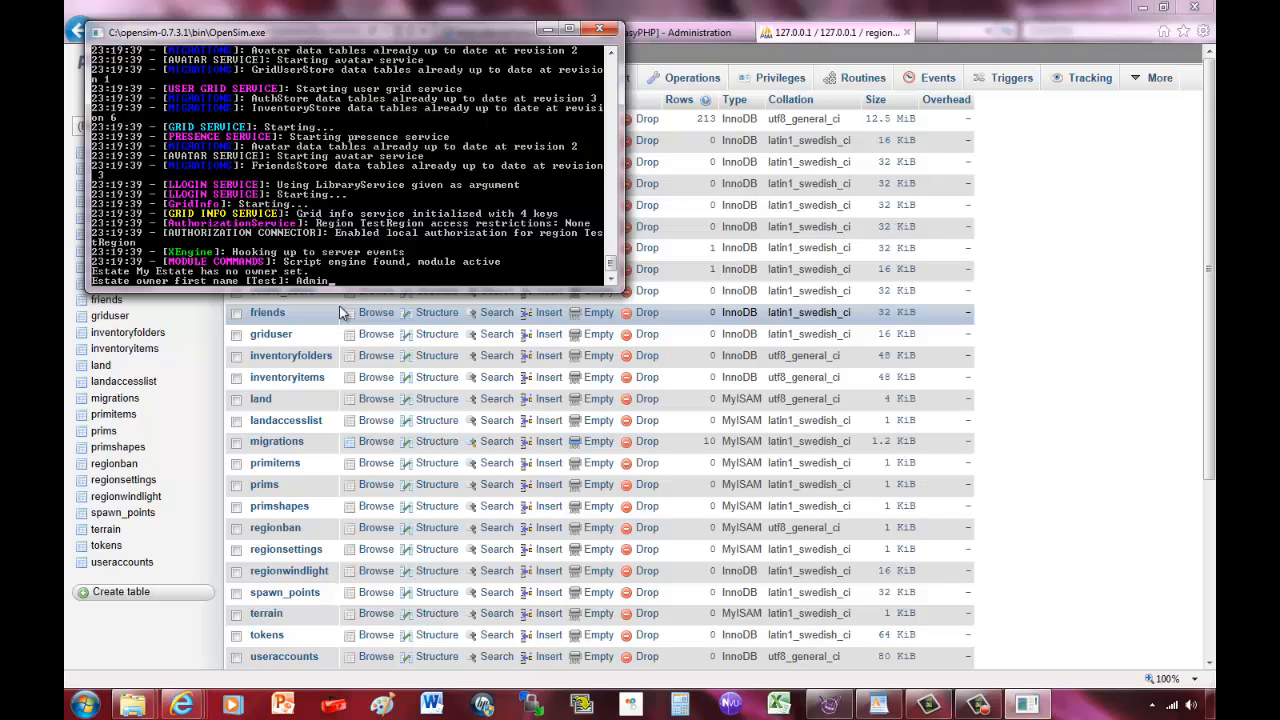
pyautogui.press('Return')
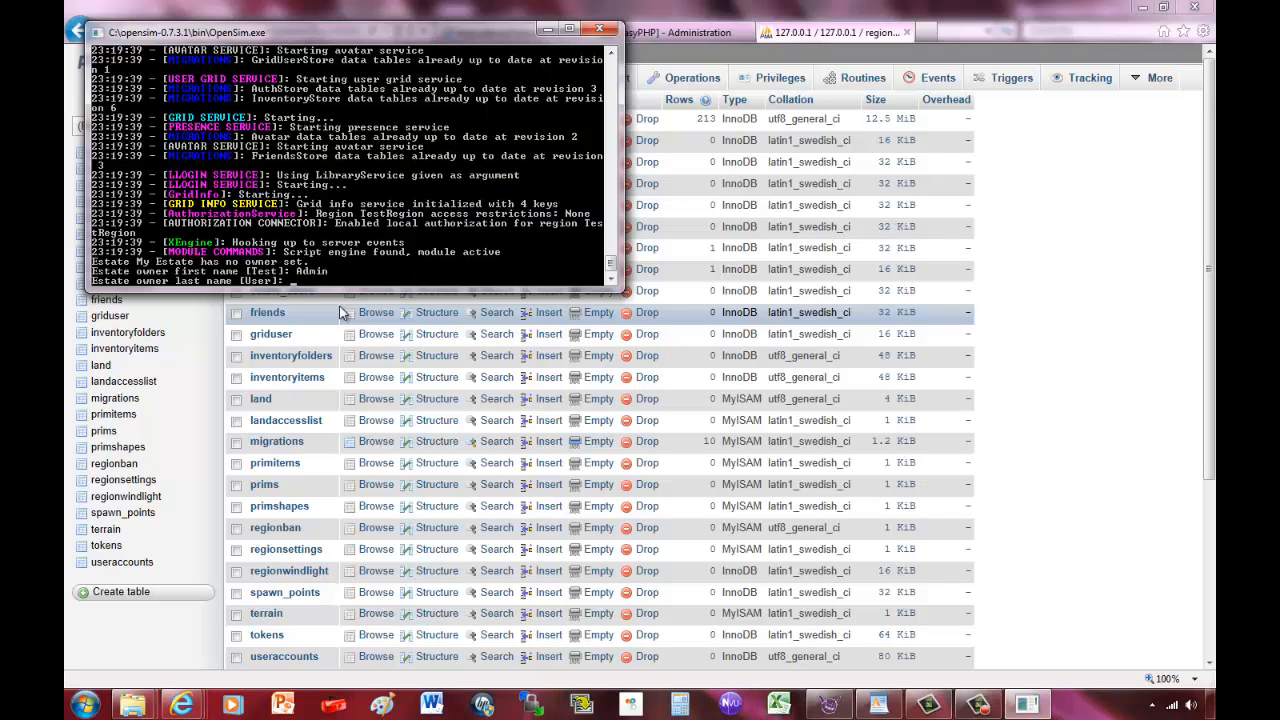
pyautogui.write('User')
pyautogui.press('Return')
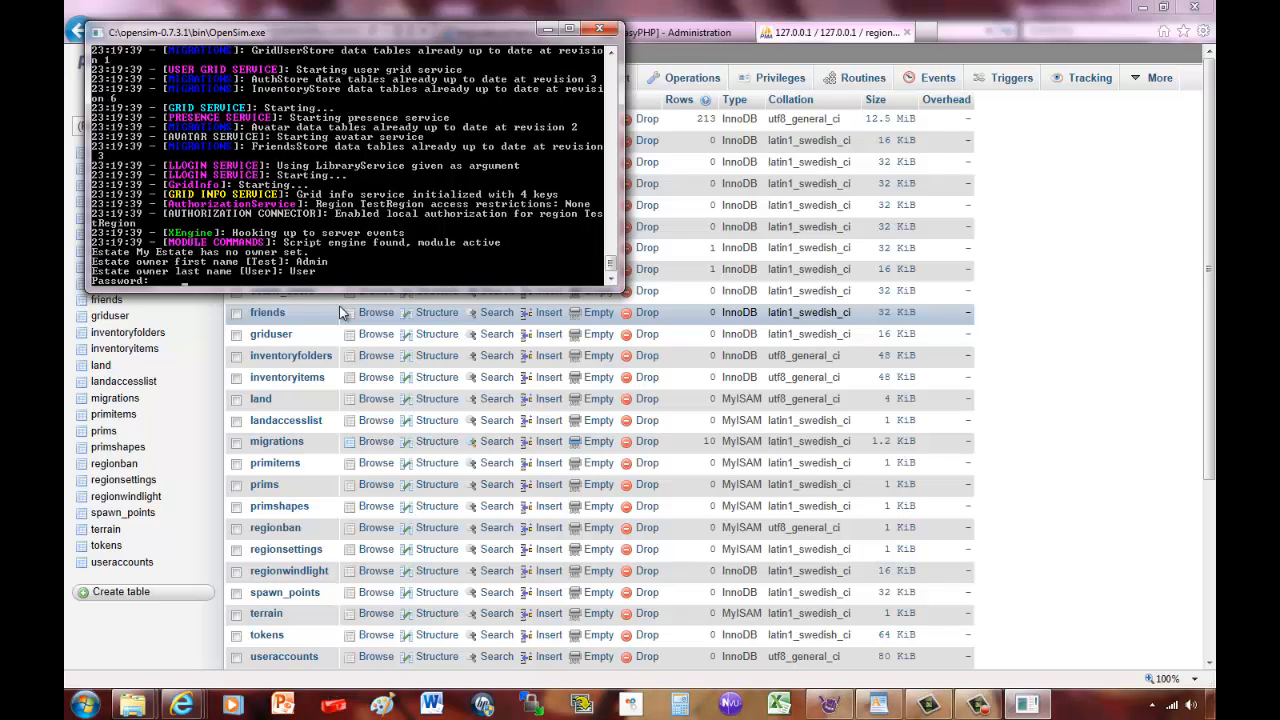
pyautogui.press('Return')
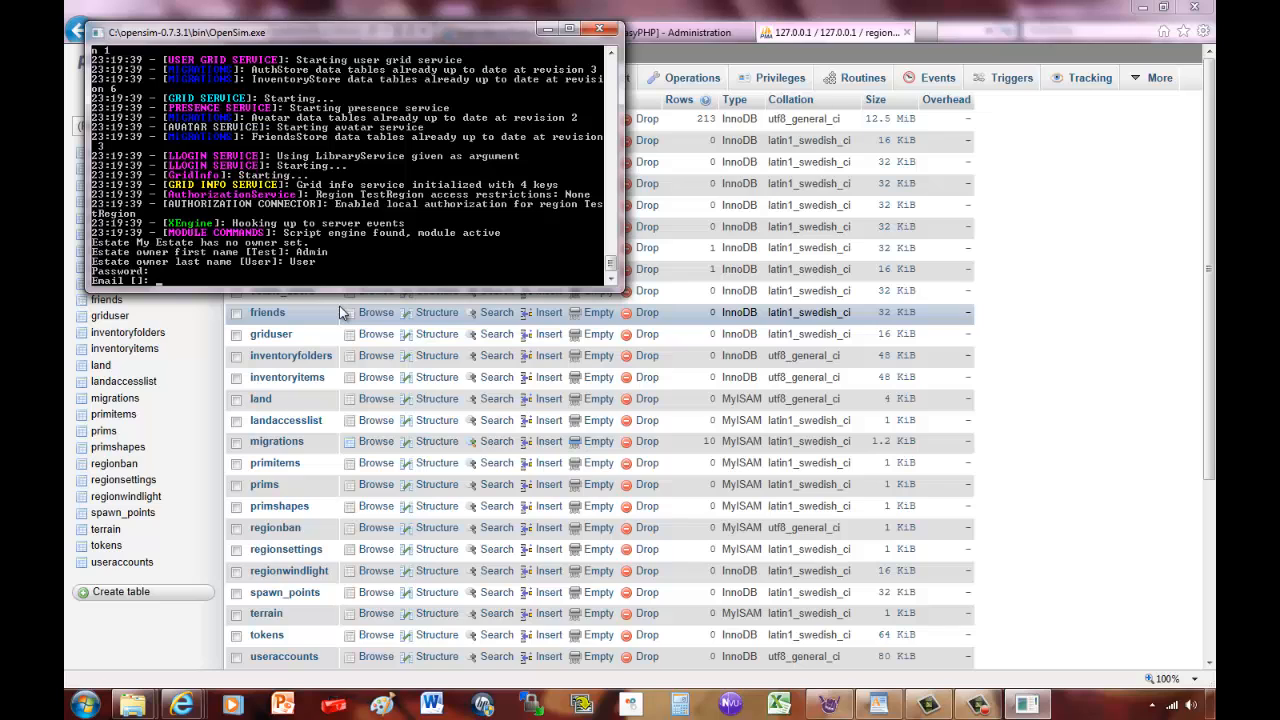
pyautogui.press('Return')
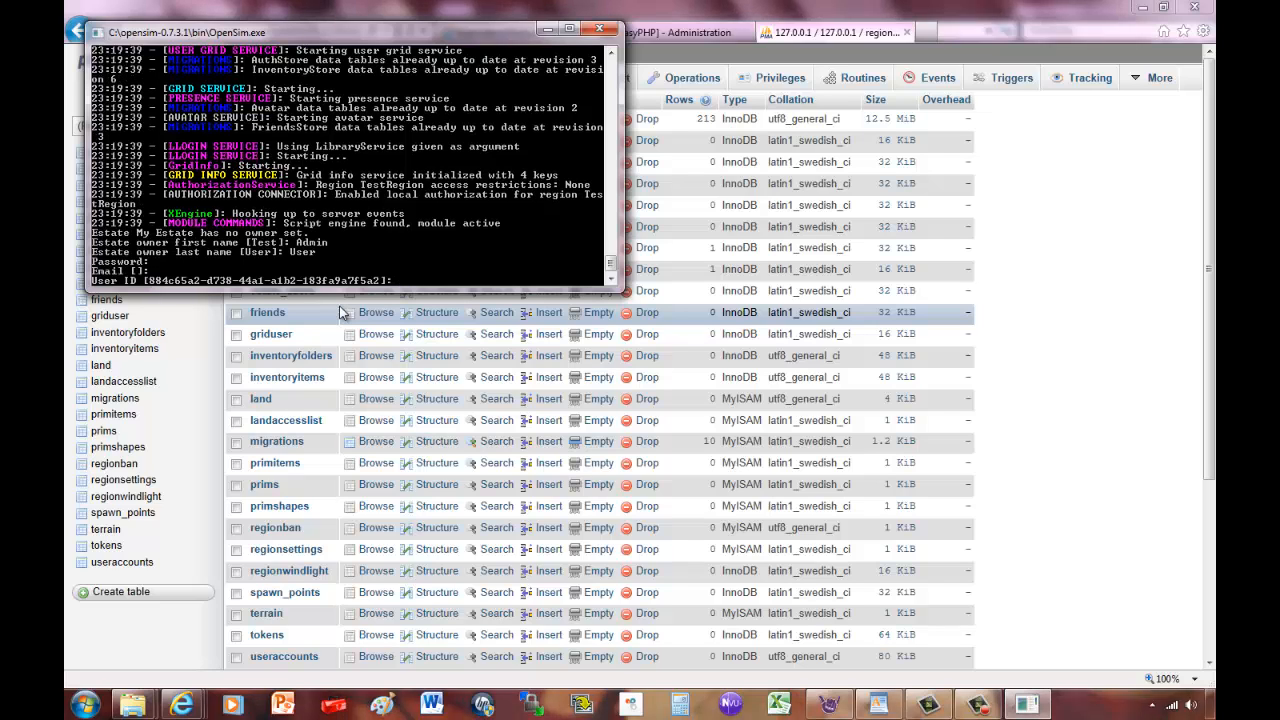
pyautogui.press('Return')
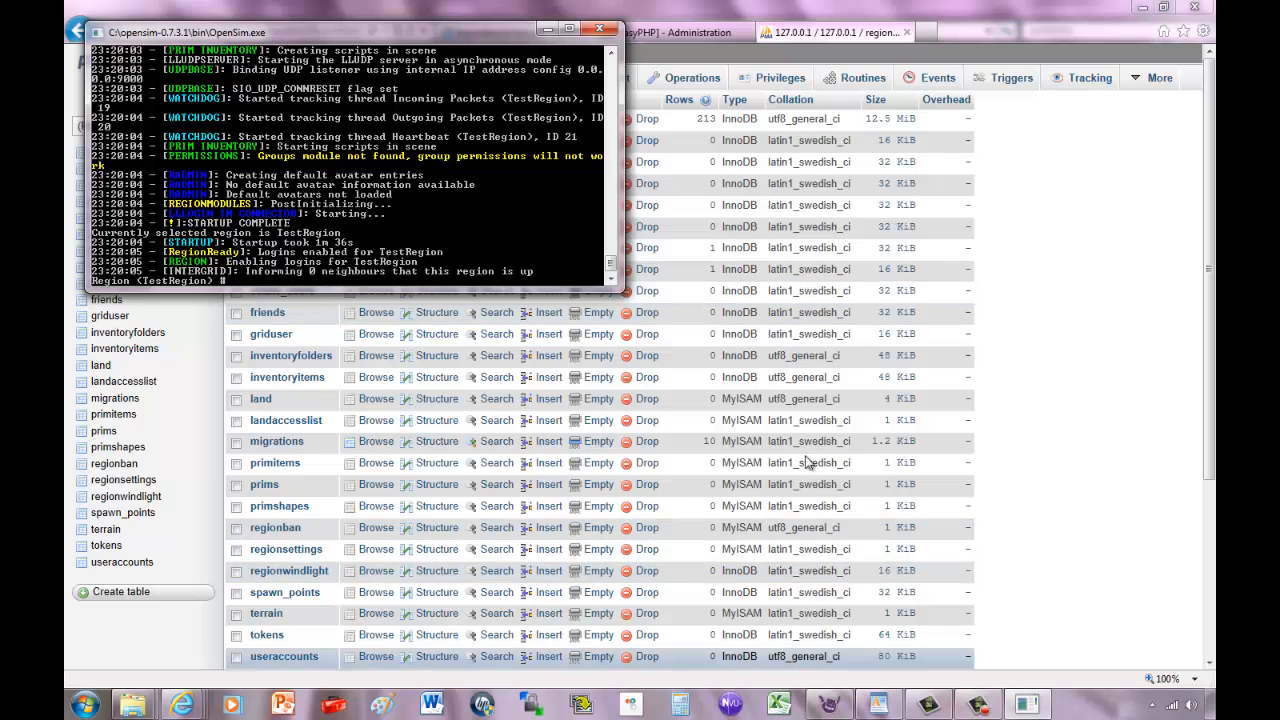
# Minimize the OpenSim console, quit the logged-out Imprudence viewer and relaunch it from Start.
pyautogui.click(548, 30)
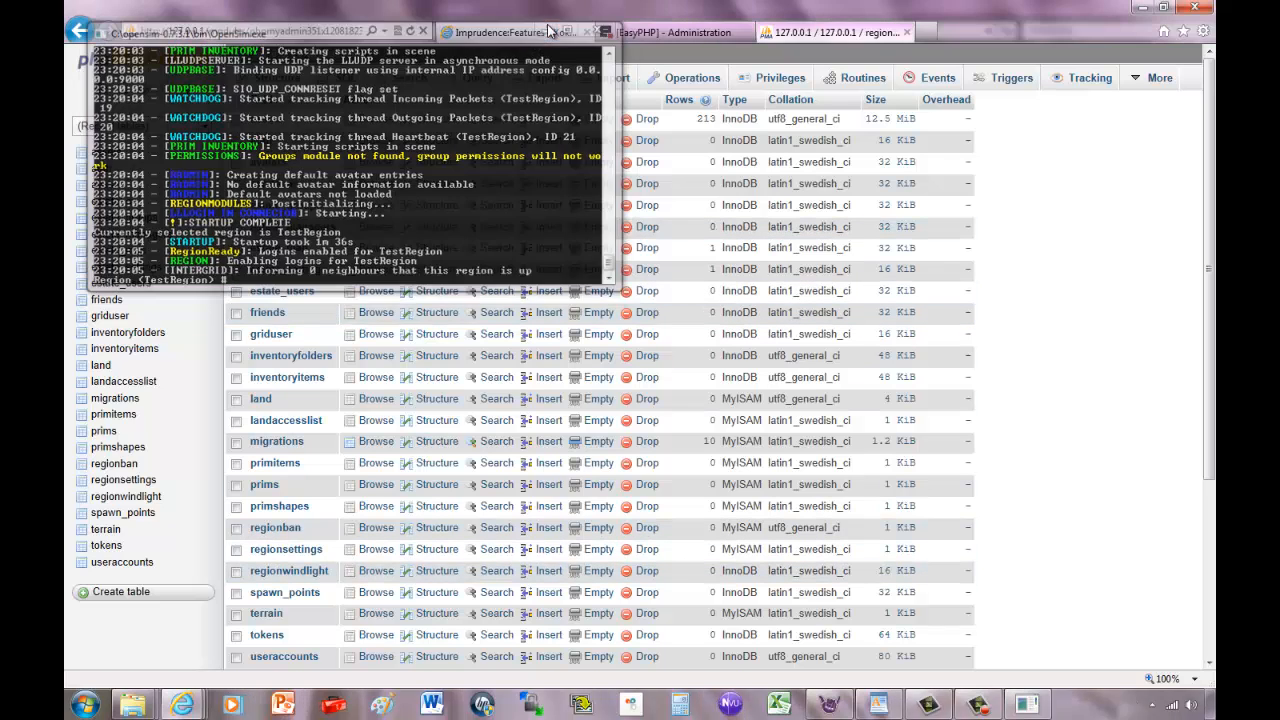
pyautogui.click(829, 706)
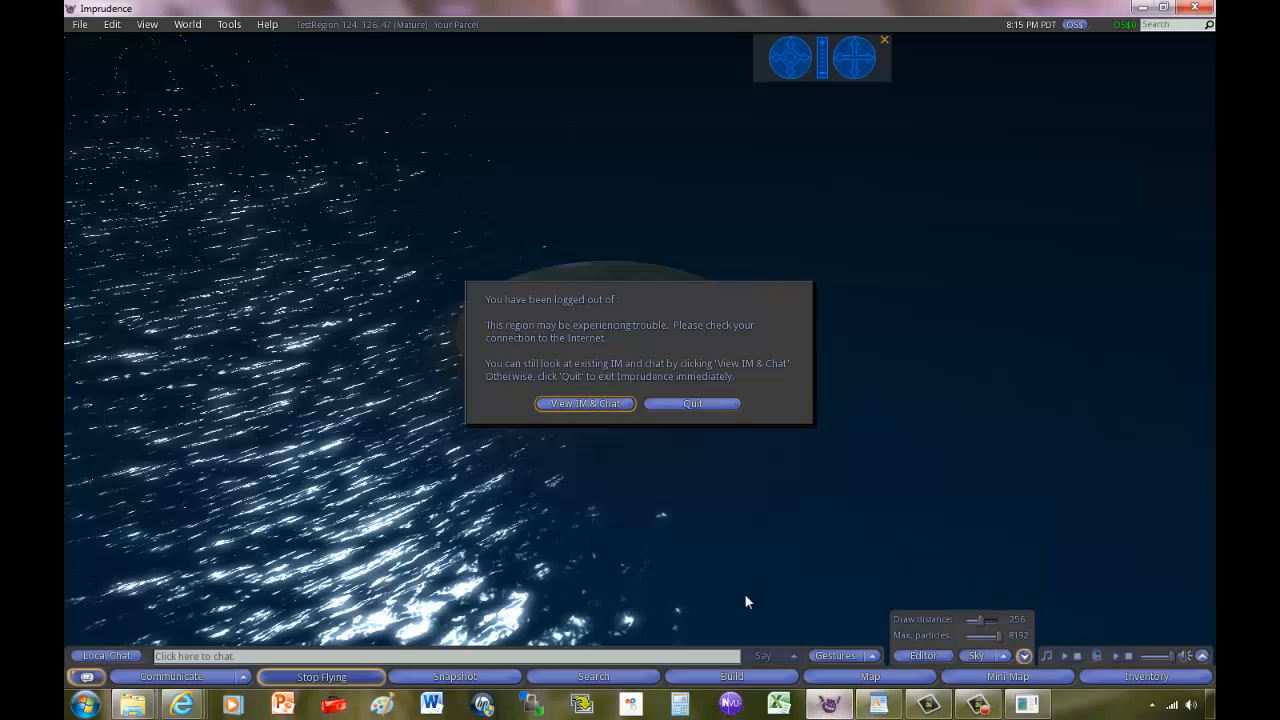
pyautogui.click(686, 403)
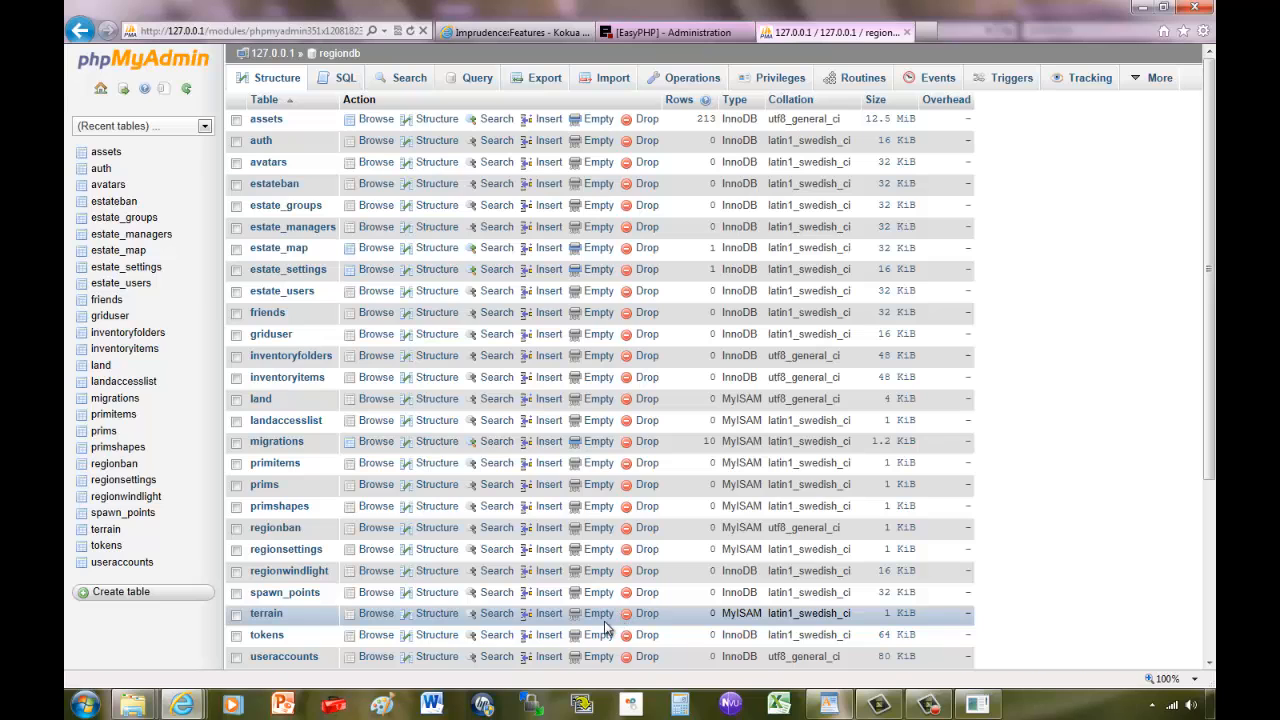
pyautogui.click(80, 705)
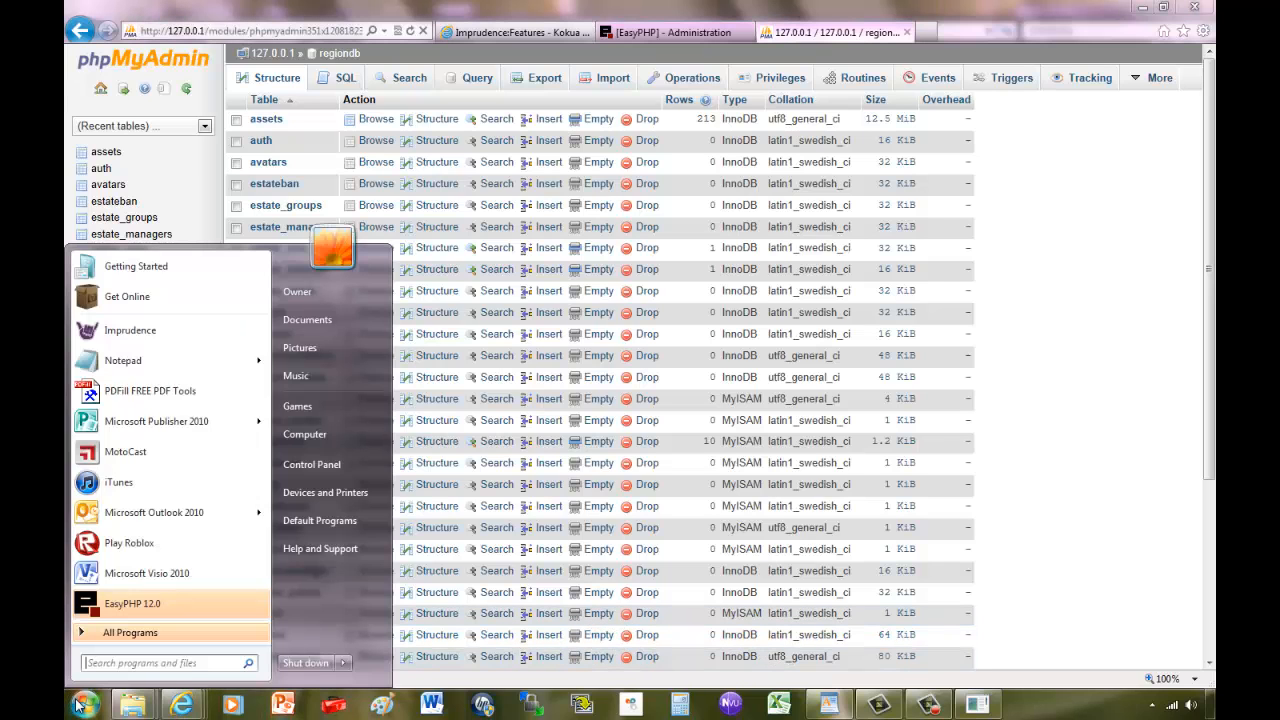
pyautogui.click(158, 338)
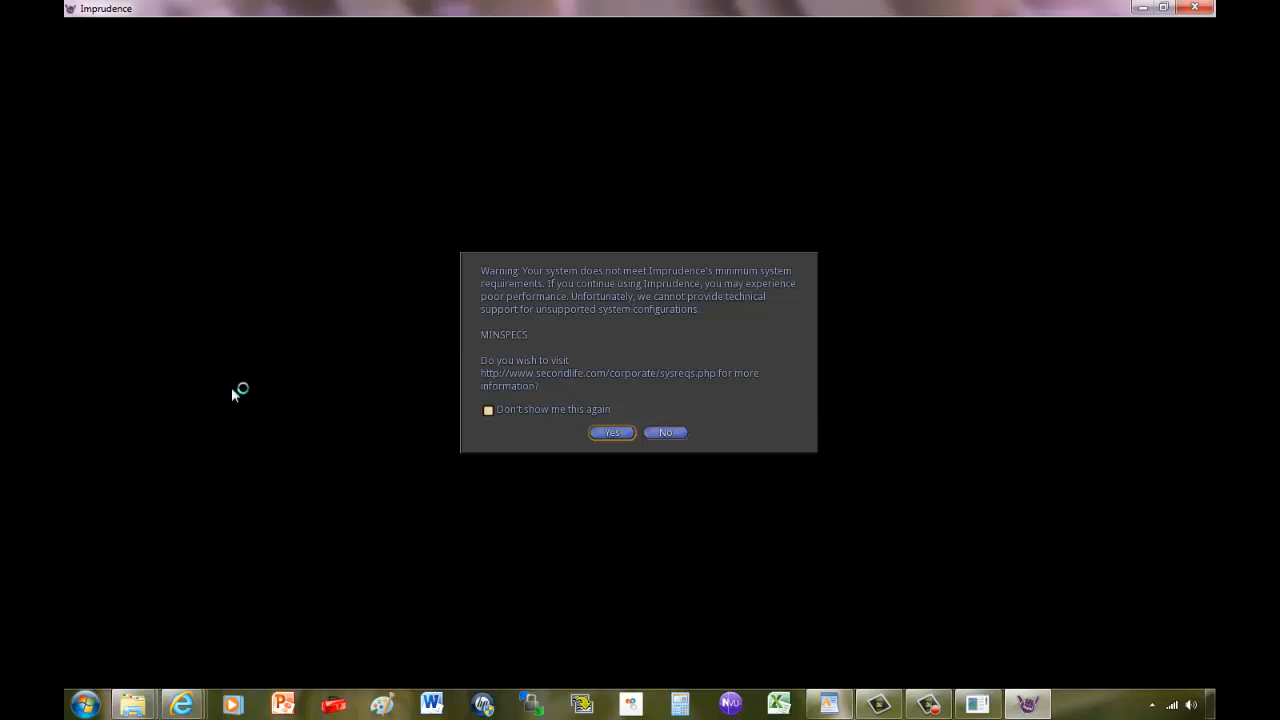
# Dismiss the system requirements page and enter the login name Admin User and the password.
pyautogui.click(610, 432)
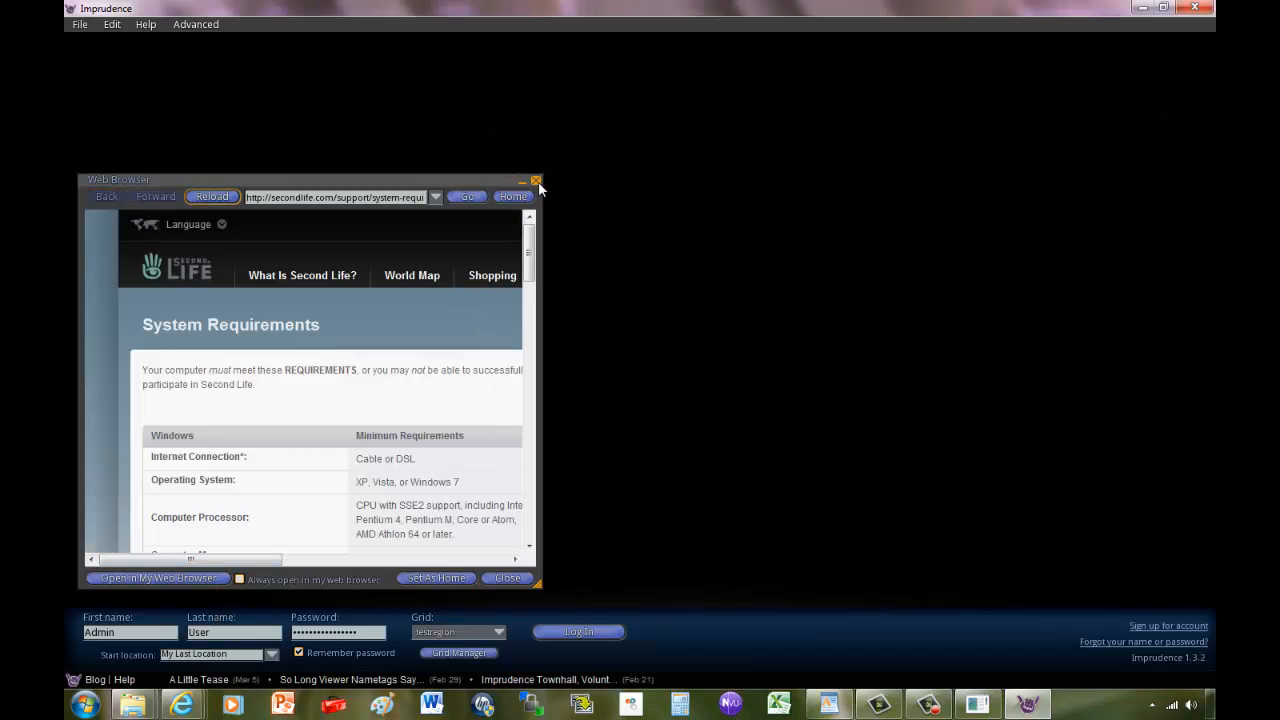
pyautogui.click(520, 182)
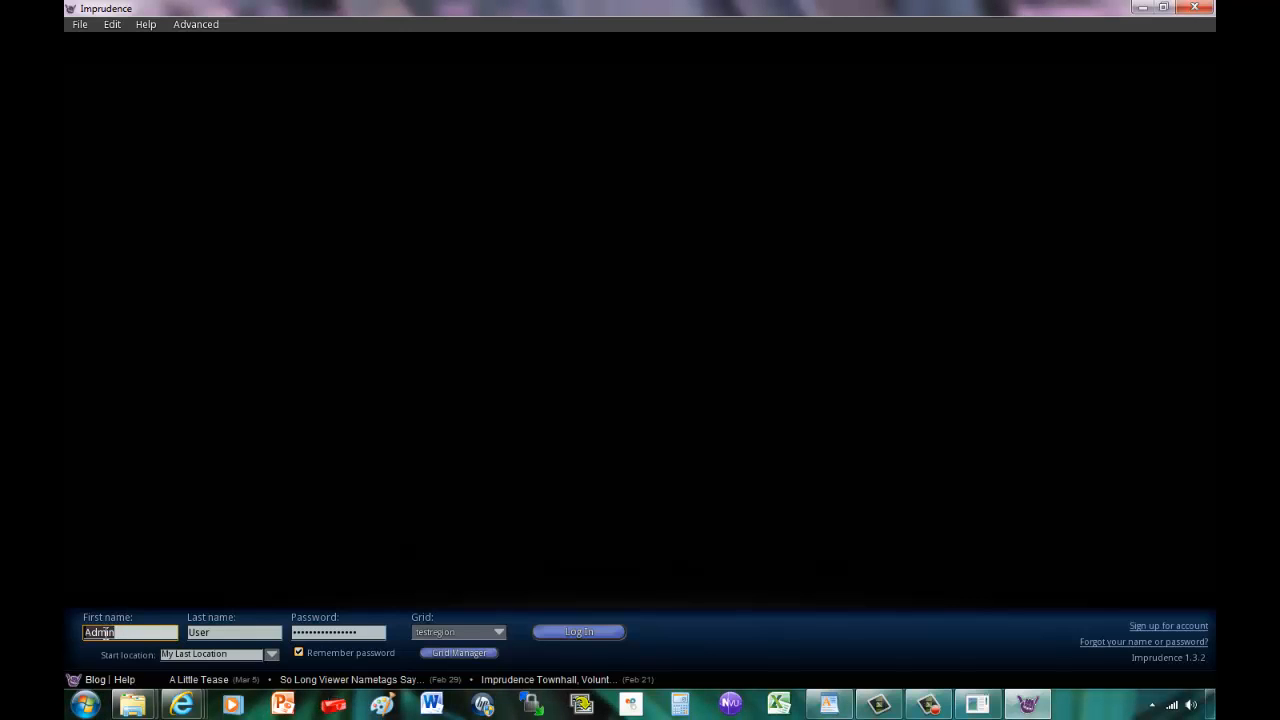
pyautogui.write('Admin')
pyautogui.press('Tab')
pyautogui.write('Us')
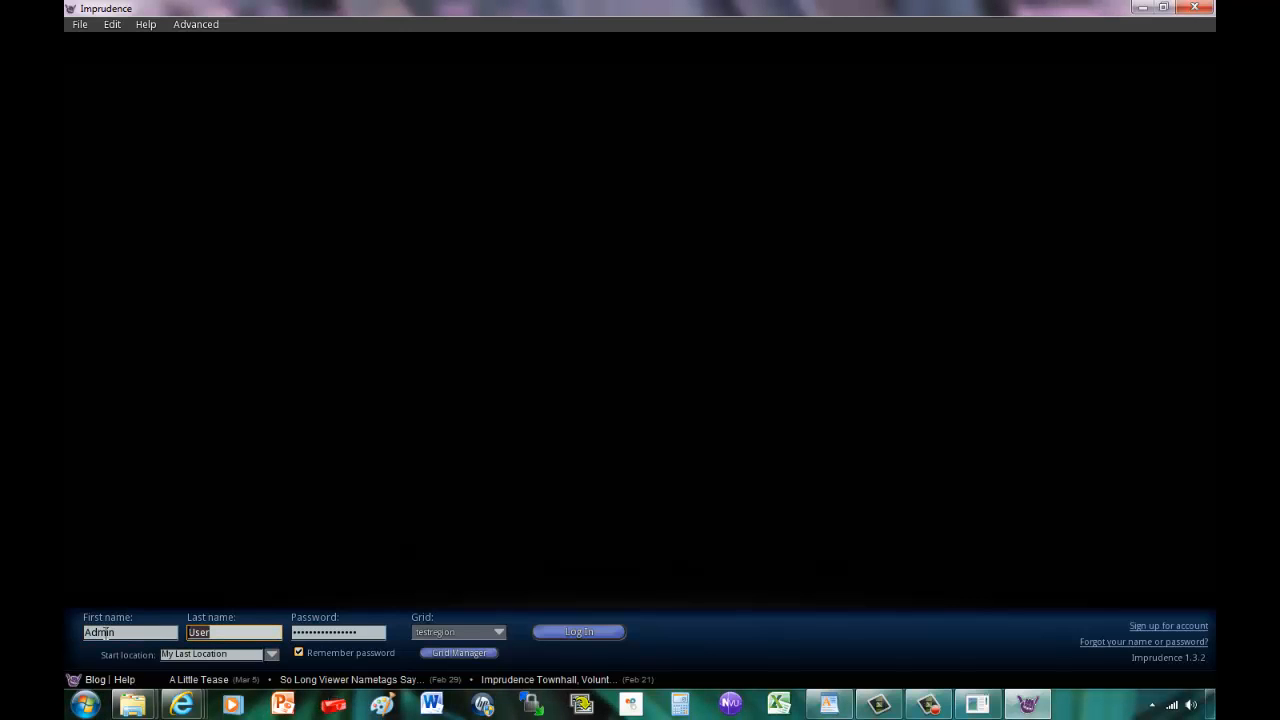
pyautogui.press('Tab')
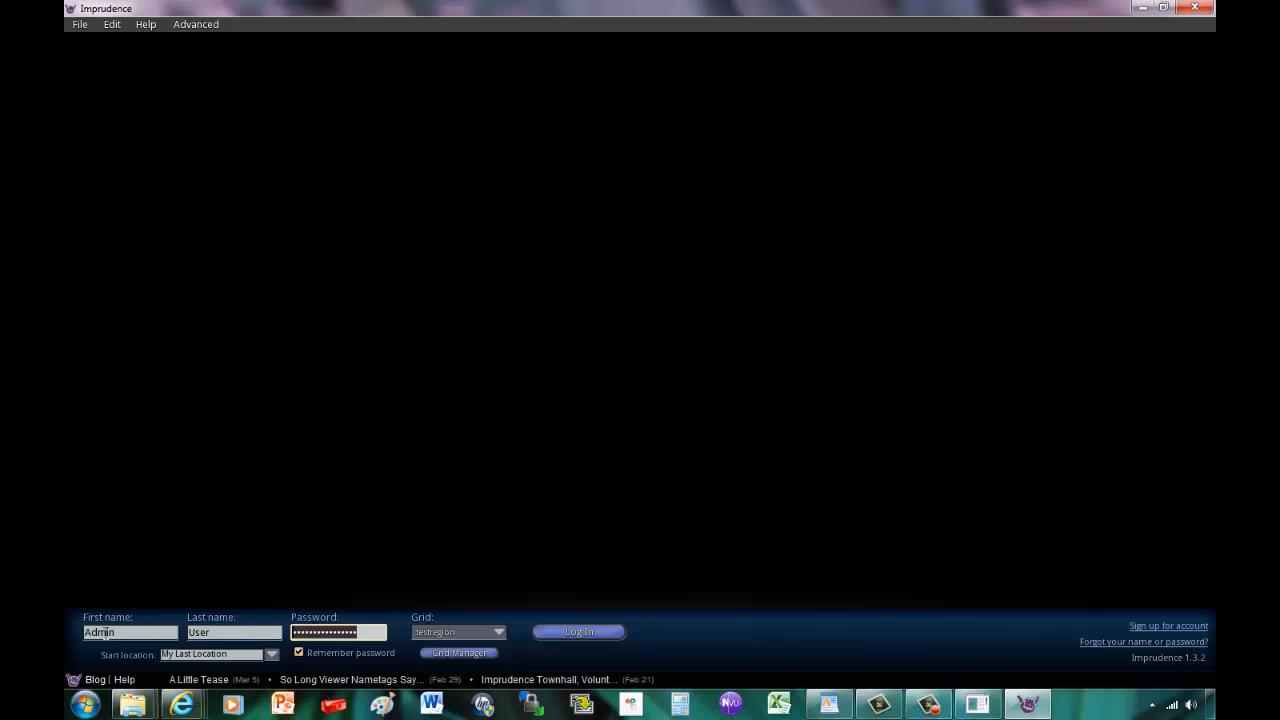
pyautogui.write('••')
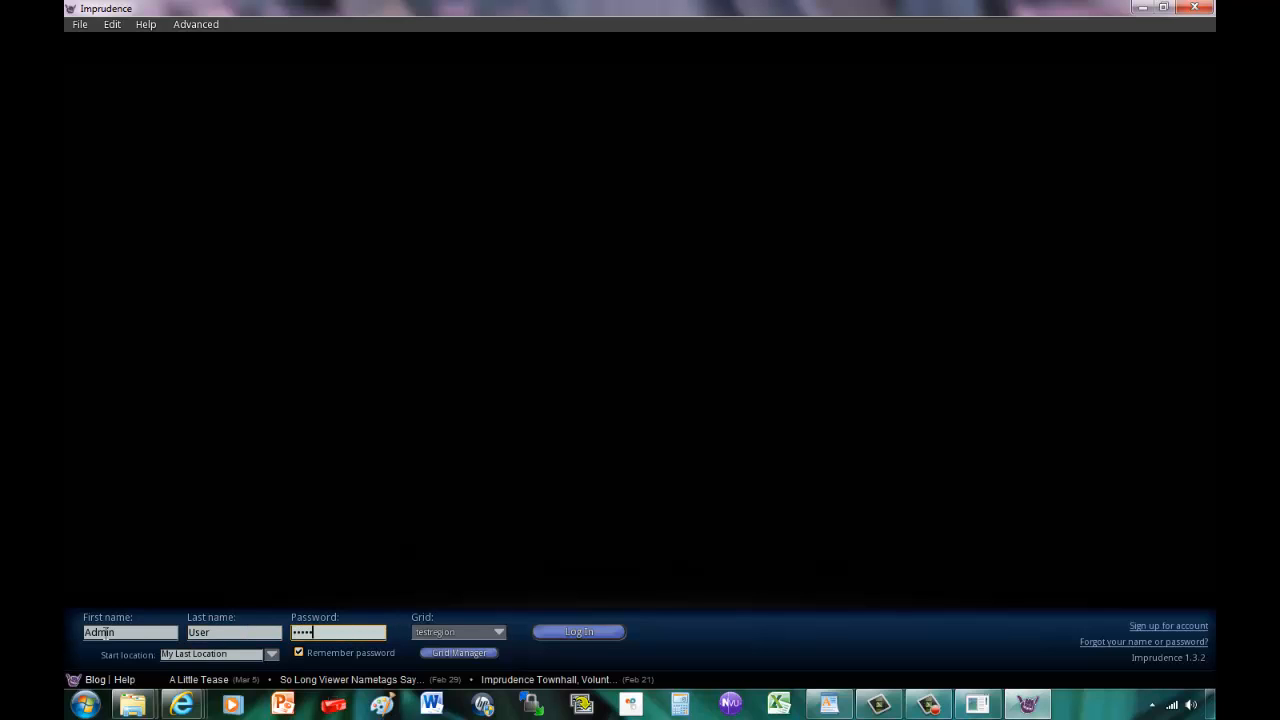
pyautogui.press('BackSpace')
pyautogui.press('BackSpace')
pyautogui.press('BackSpace')
pyautogui.press('BackSpace')
pyautogui.press('BackSpace')
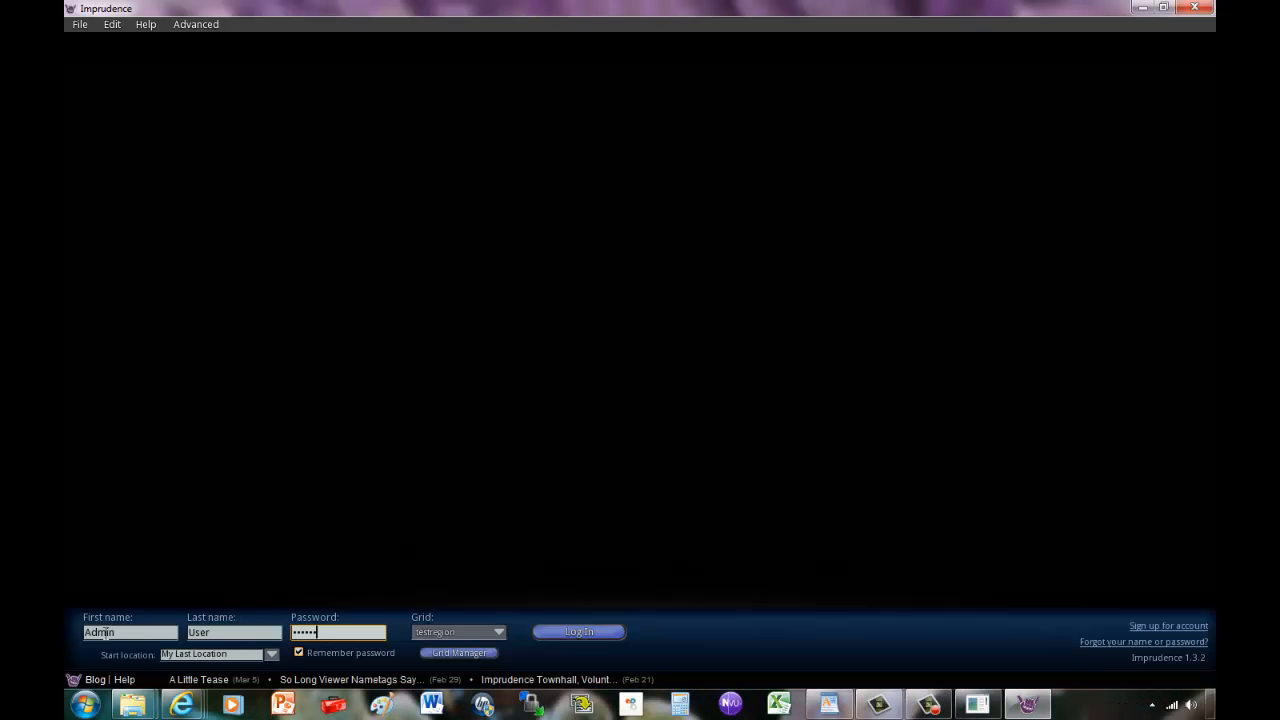
pyautogui.click(481, 634)
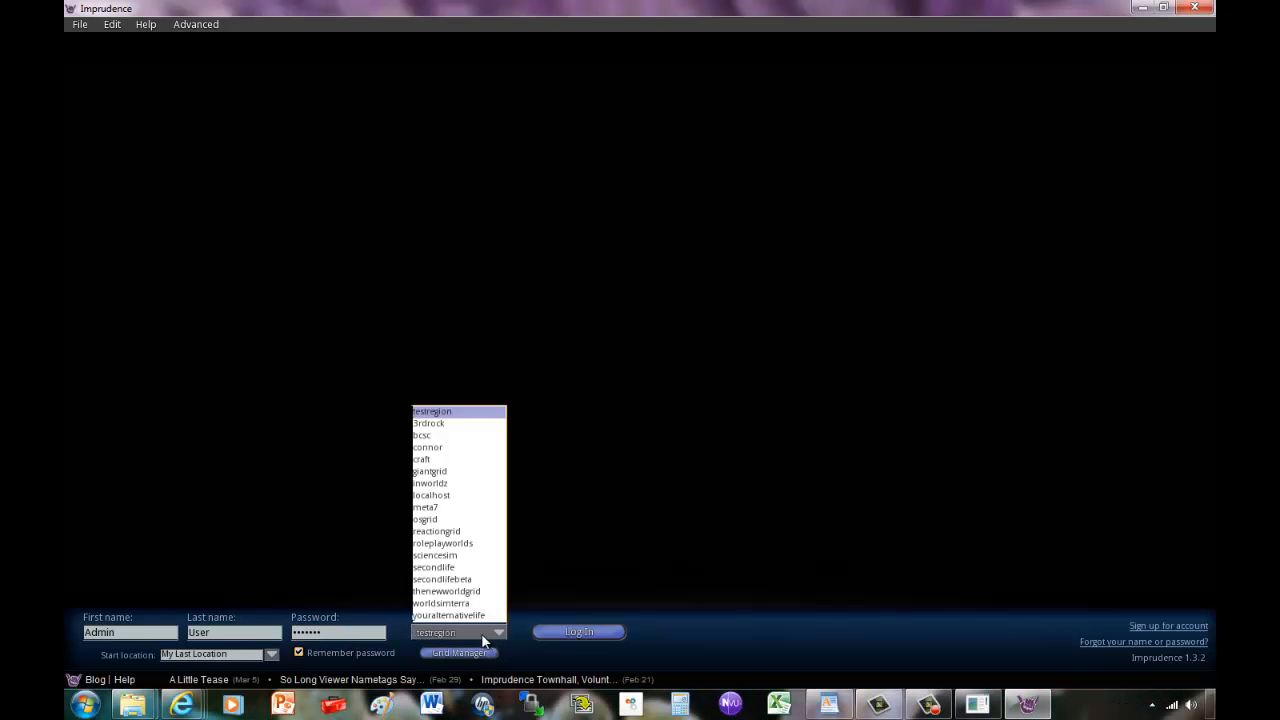
pyautogui.click(449, 413)
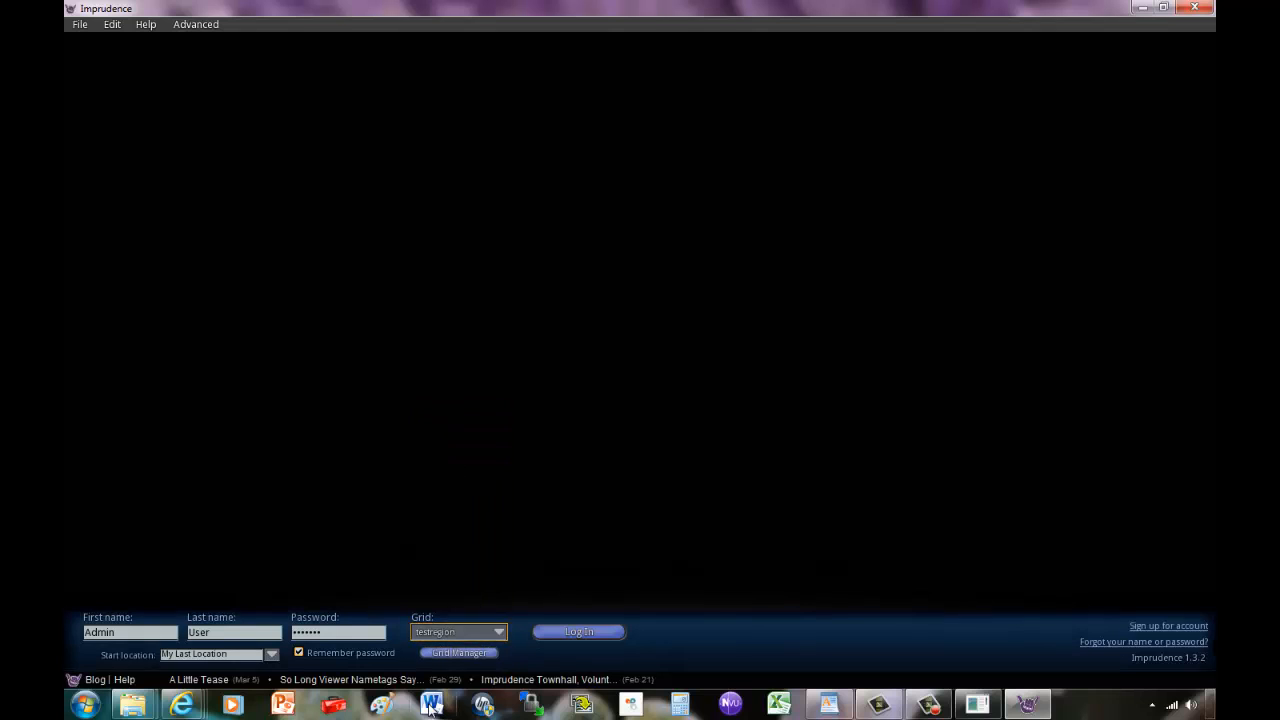
pyautogui.click(444, 652)
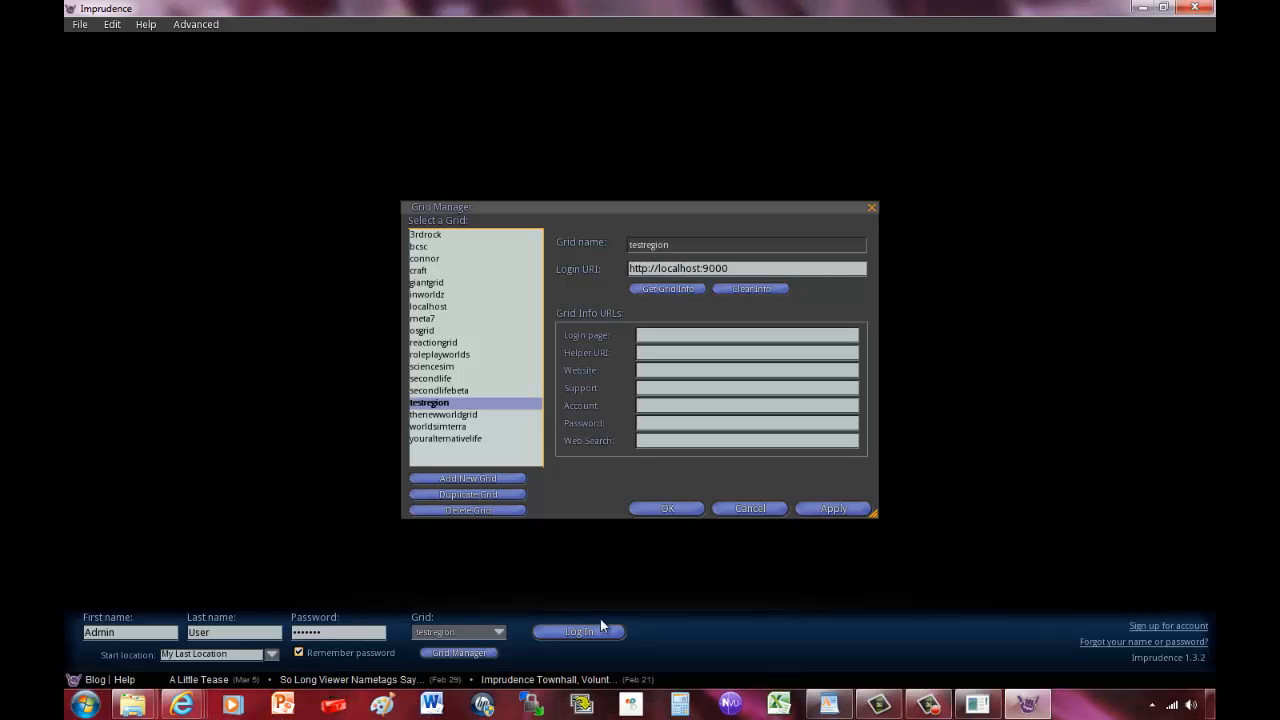
pyautogui.click(852, 510)
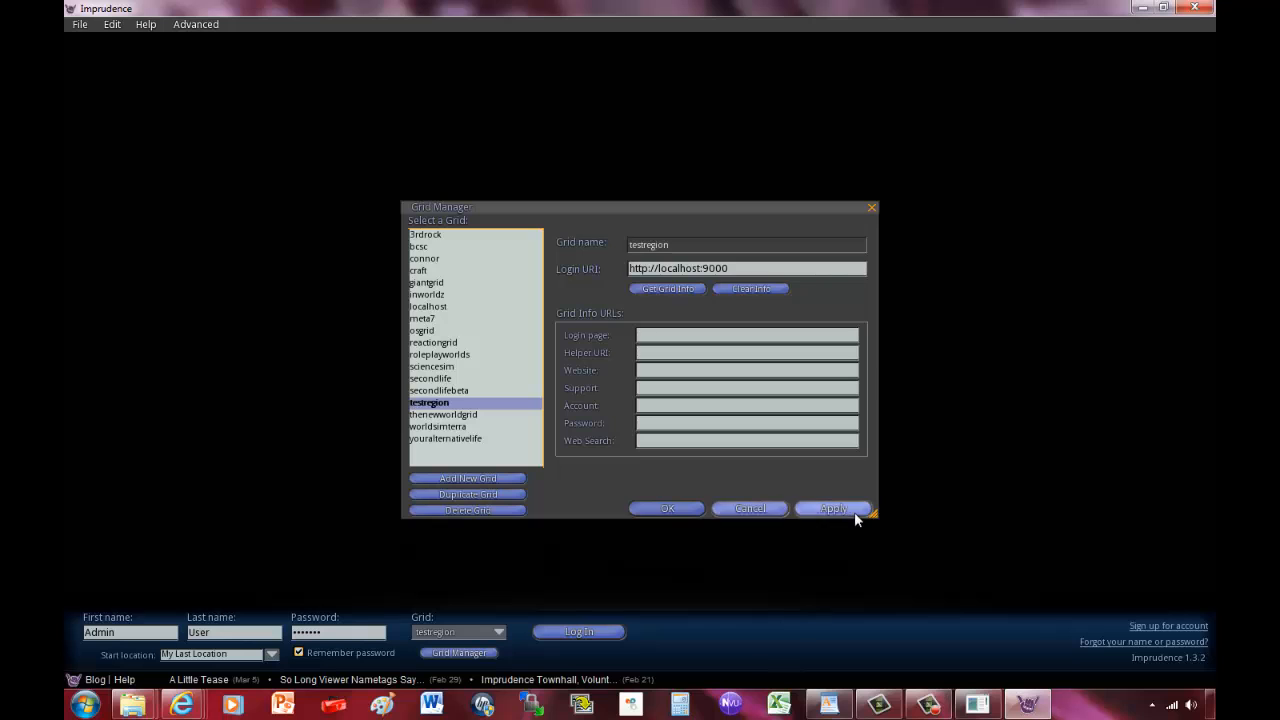
pyautogui.click(650, 512)
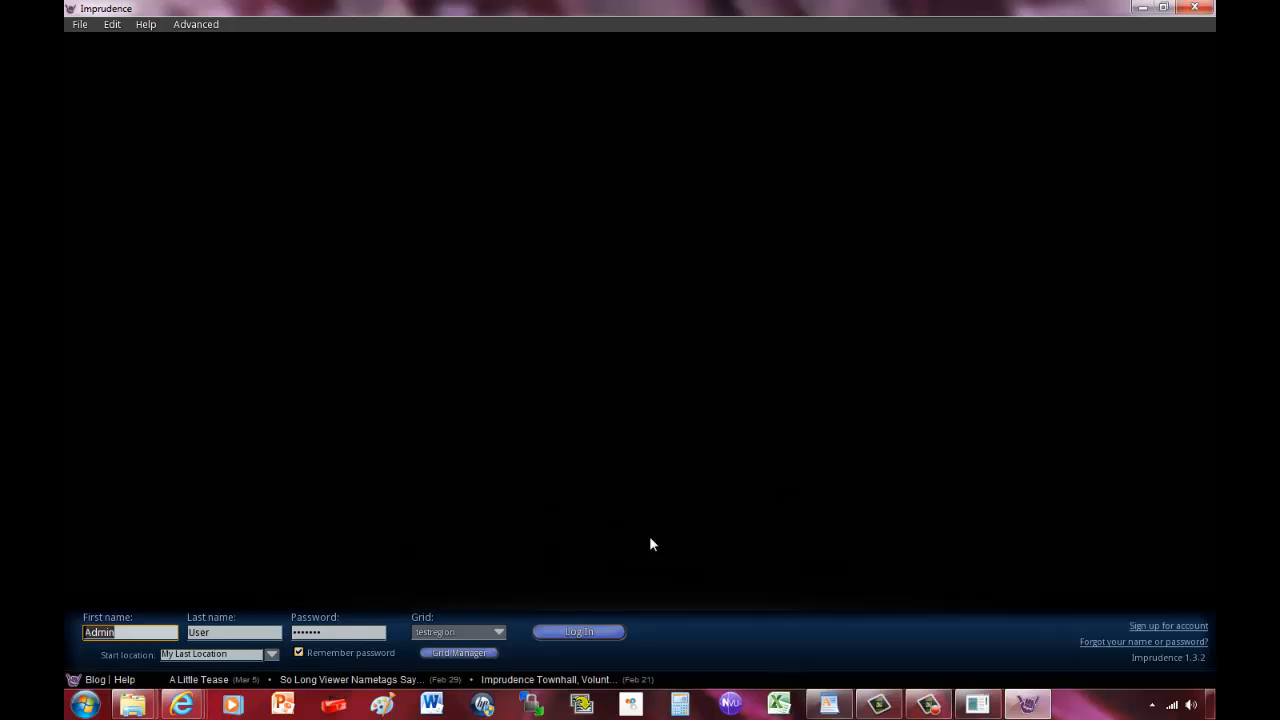
# Log in to testregion, dismiss the last-location notice, then fly forward, land and turn the avatar.
pyautogui.click(603, 631)
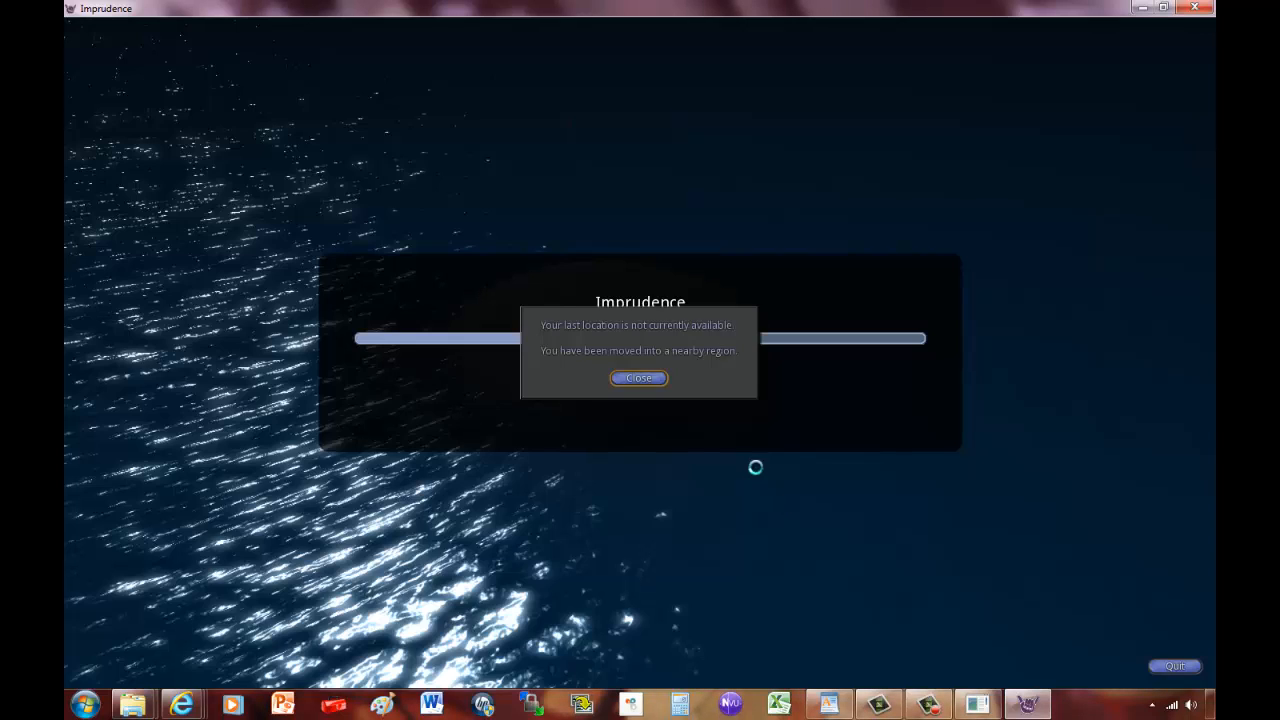
pyautogui.click(641, 379)
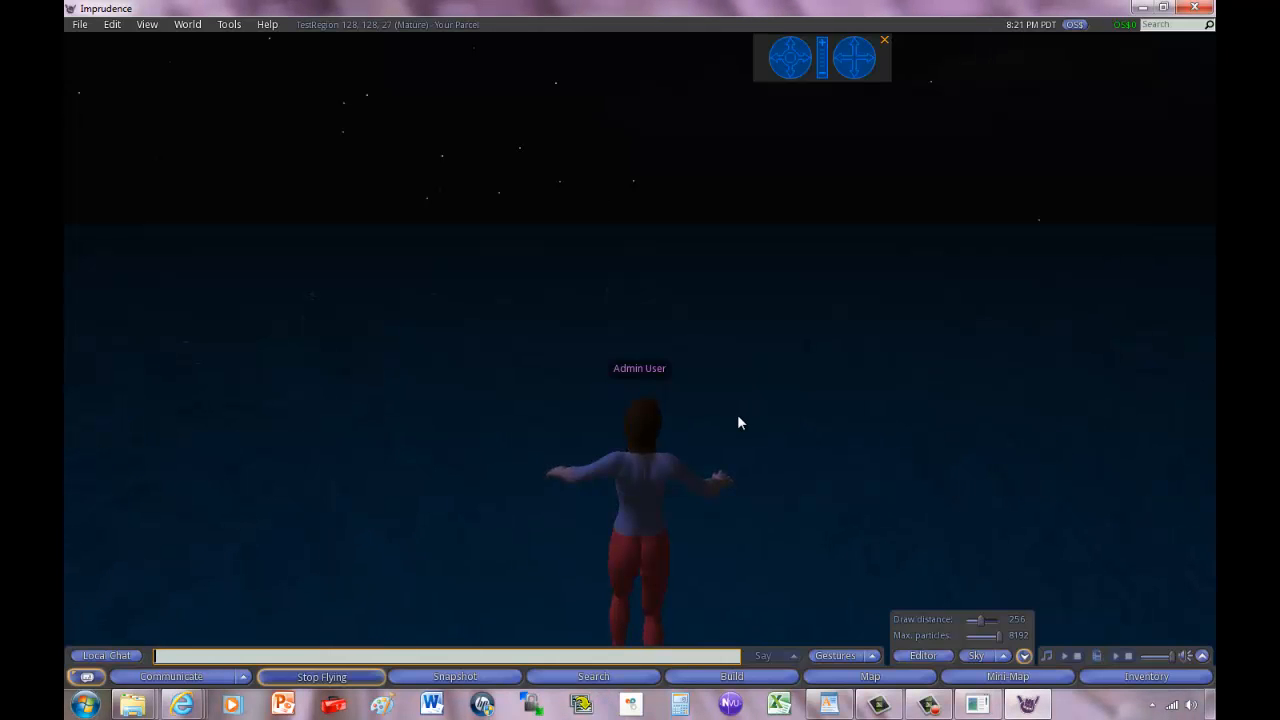
pyautogui.press('Up')
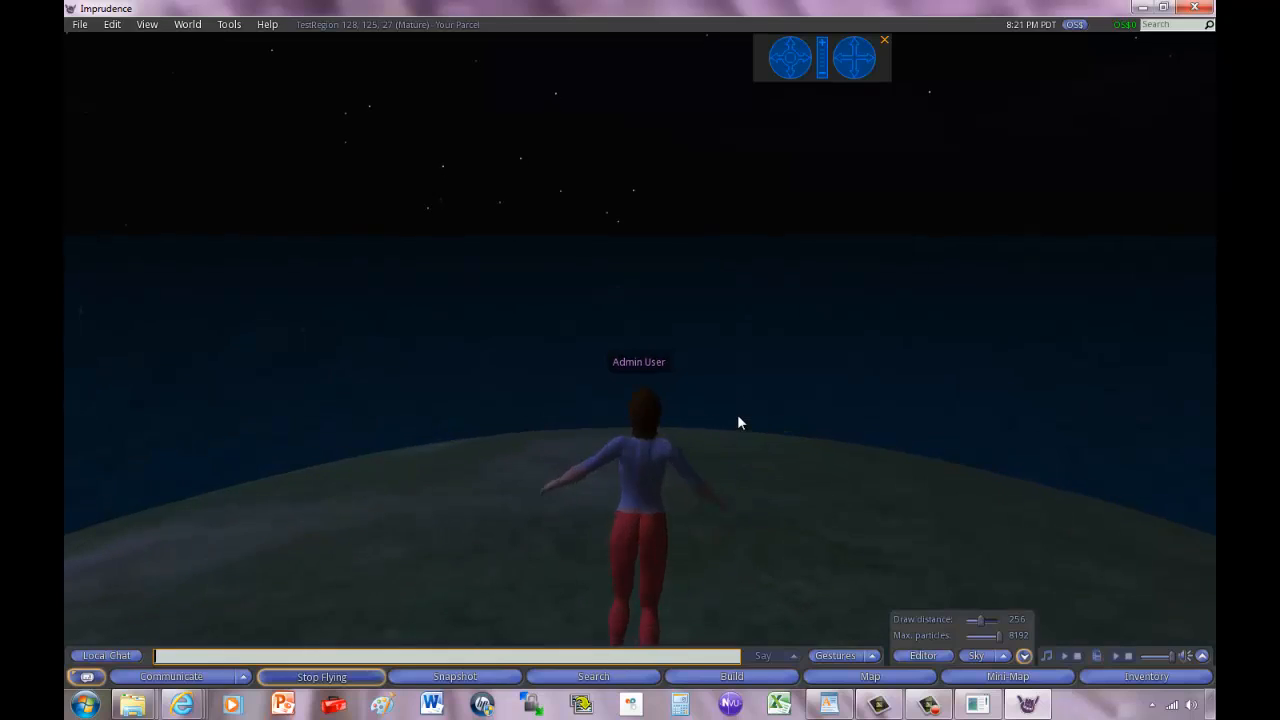
pyautogui.press('pagedown')
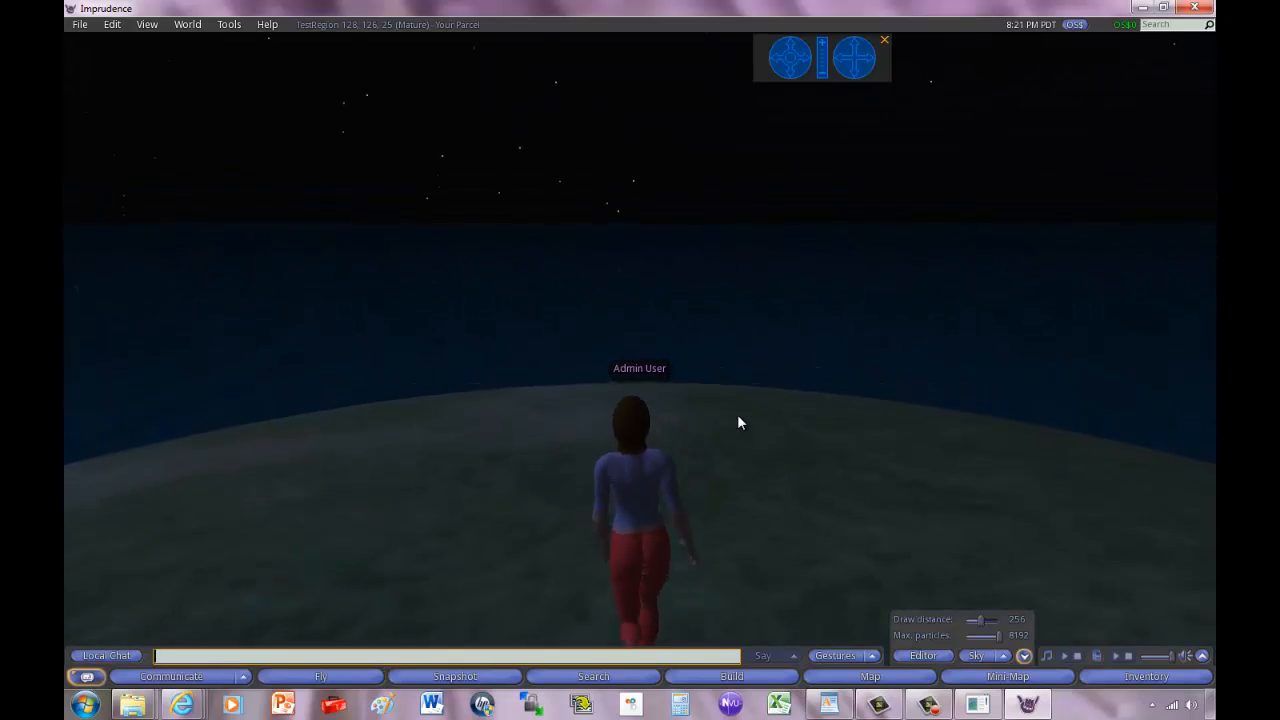
pyautogui.press('Left')
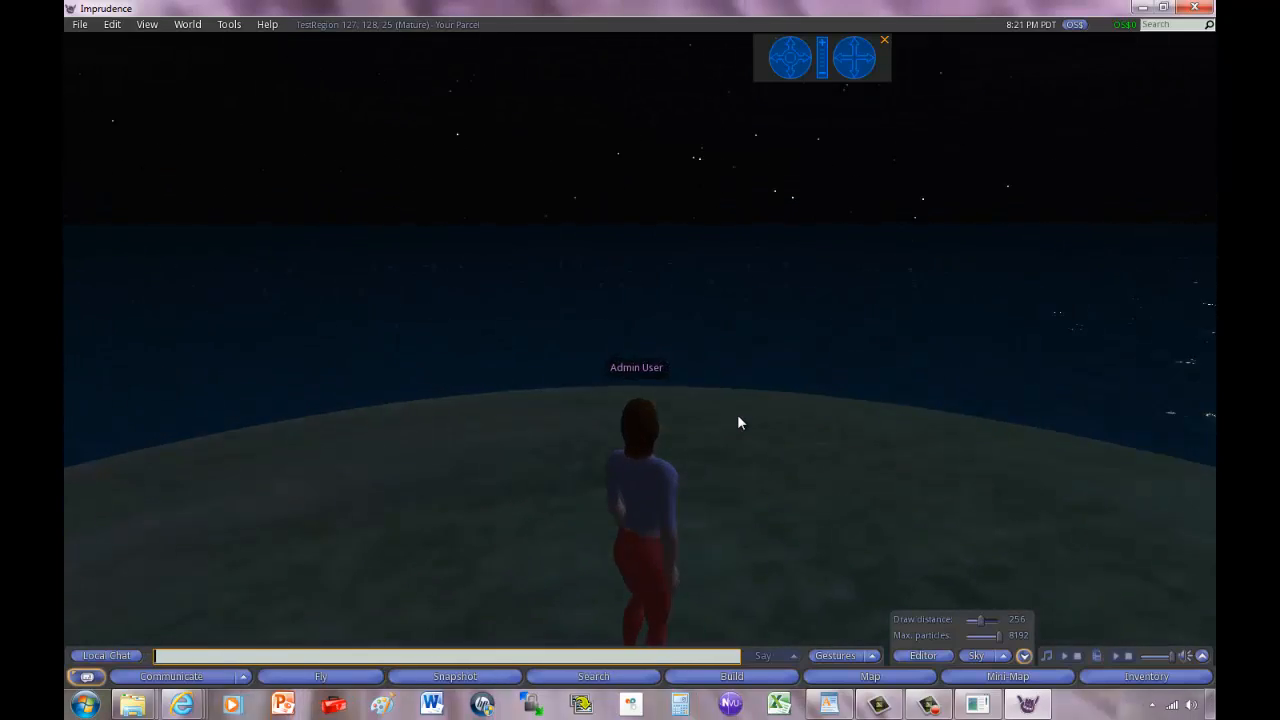
pyautogui.press('Right')
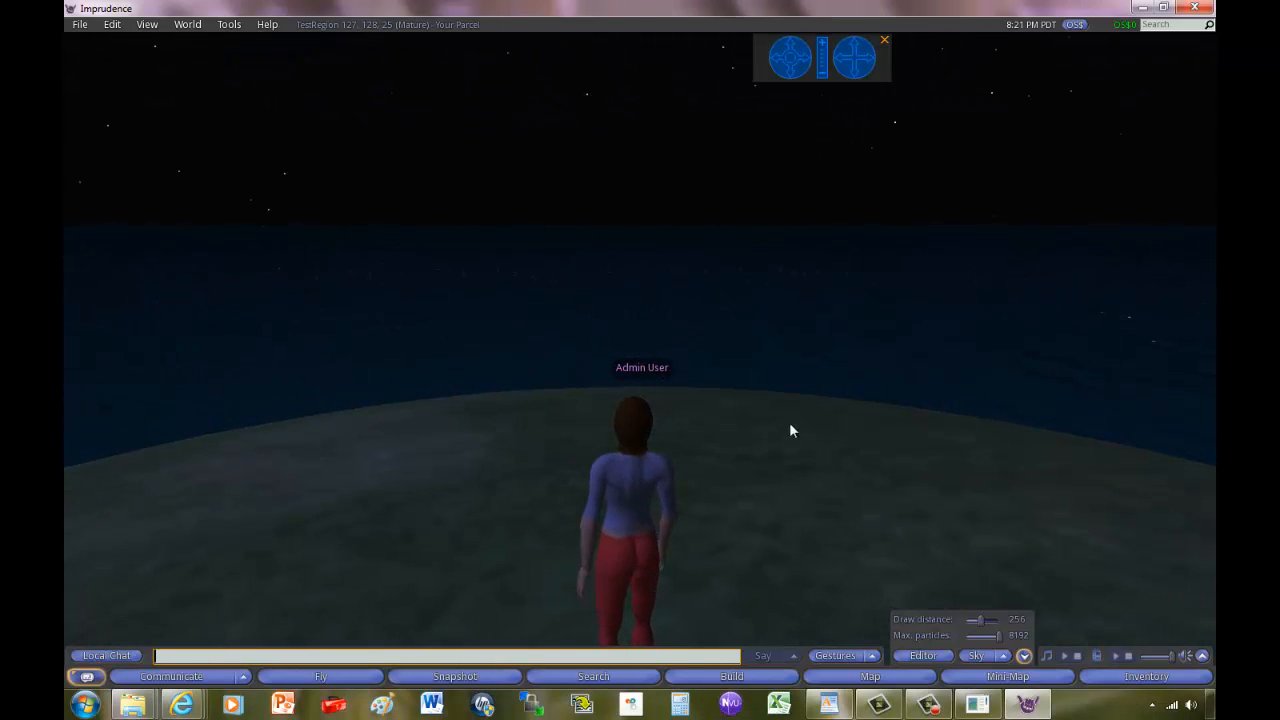
# Edit the avatar's appearance from its pie menu and save it with a male body shape.
pyautogui.rightClick(633, 507)
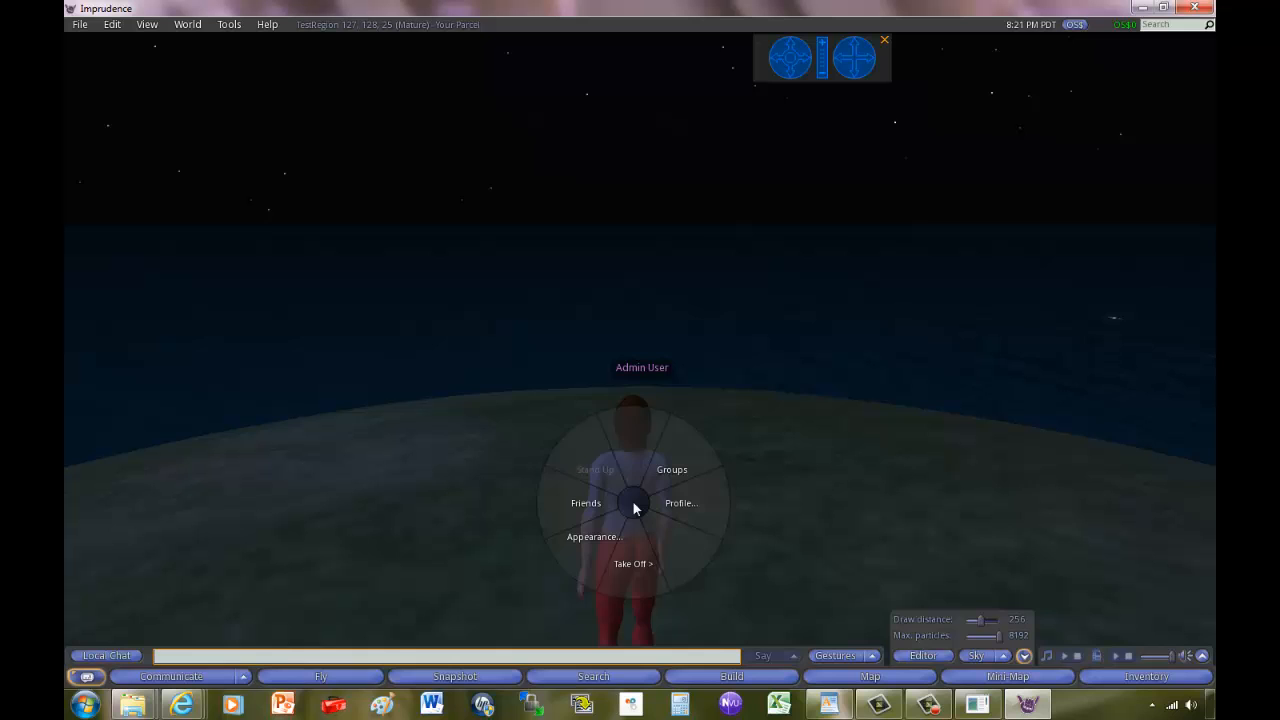
pyautogui.click(590, 537)
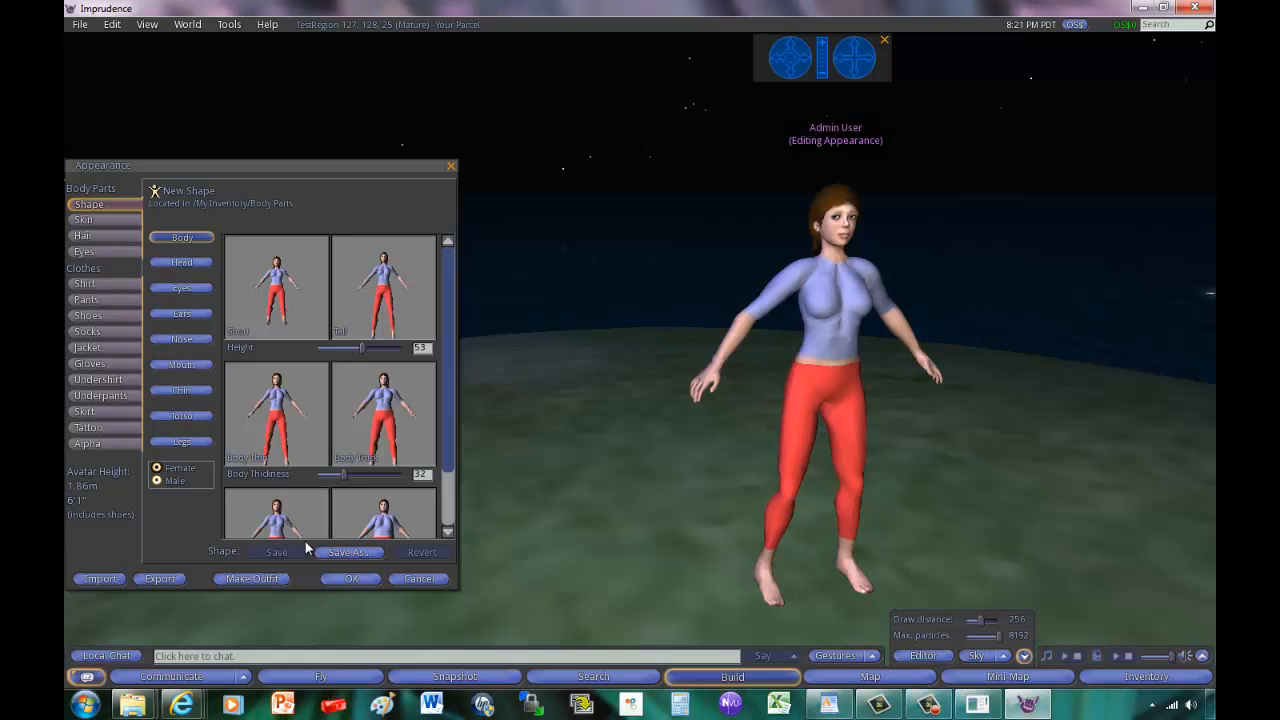
pyautogui.click(364, 584)
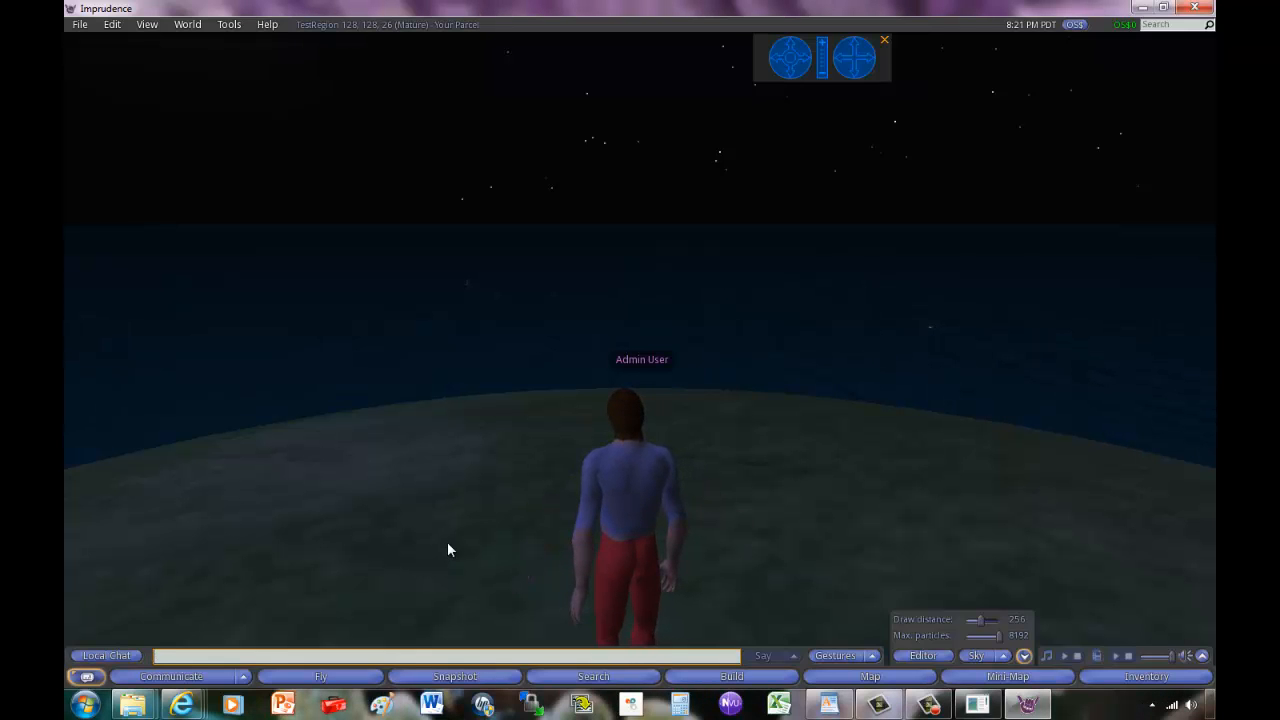
# Fly the avatar up, forward and back, then pull the camera far out over the island.
pyautogui.press('pageup')
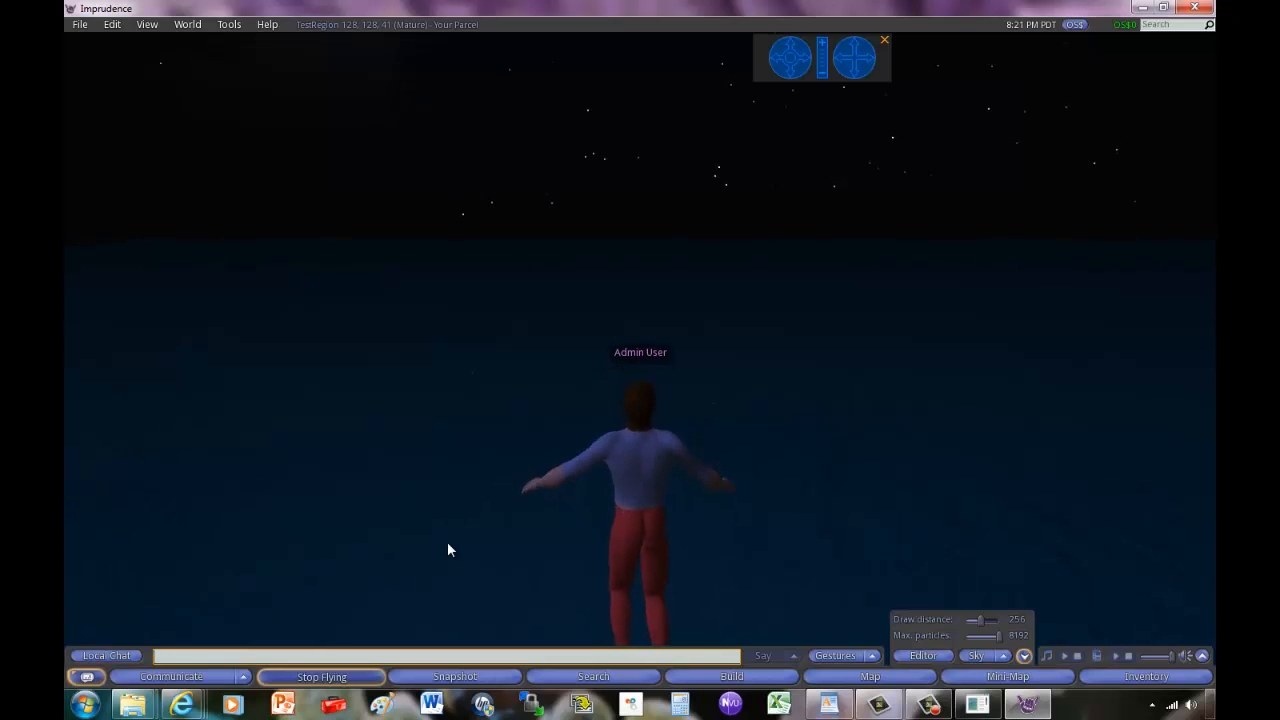
pyautogui.press('Up')
pyautogui.press('Down')
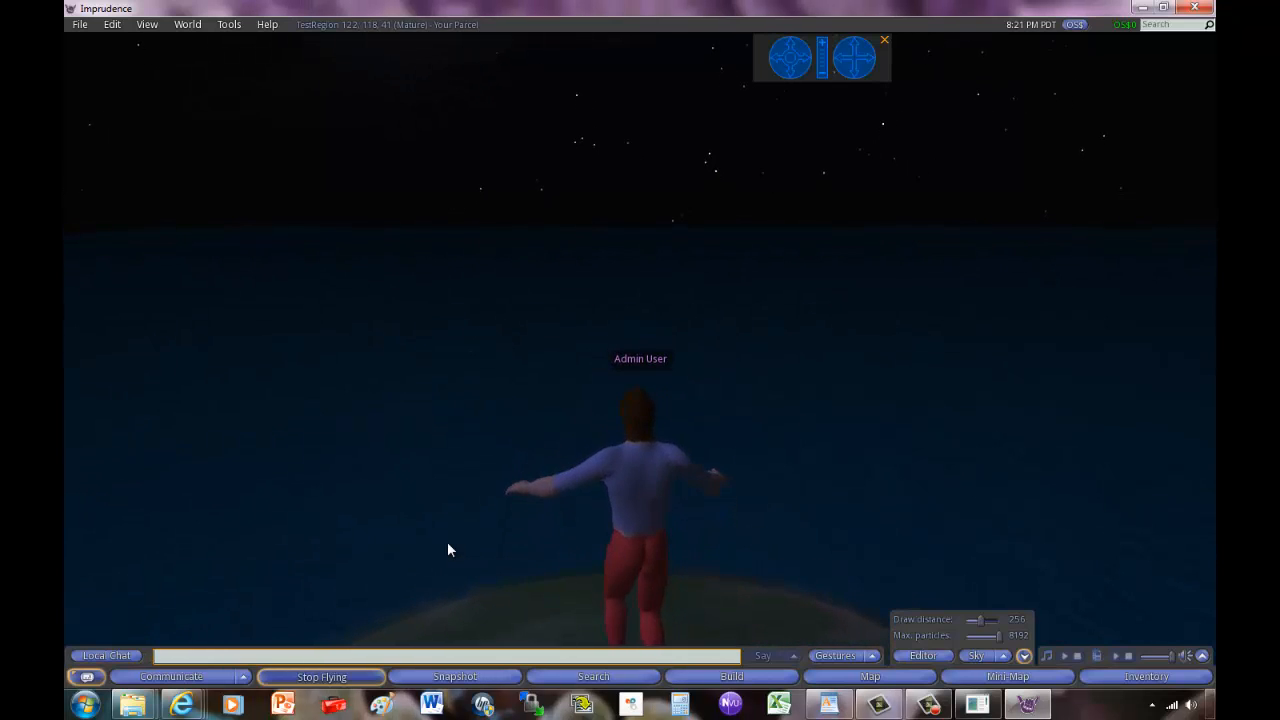
pyautogui.moveTo(766, 591); pyautogui.dragTo(641, 353)
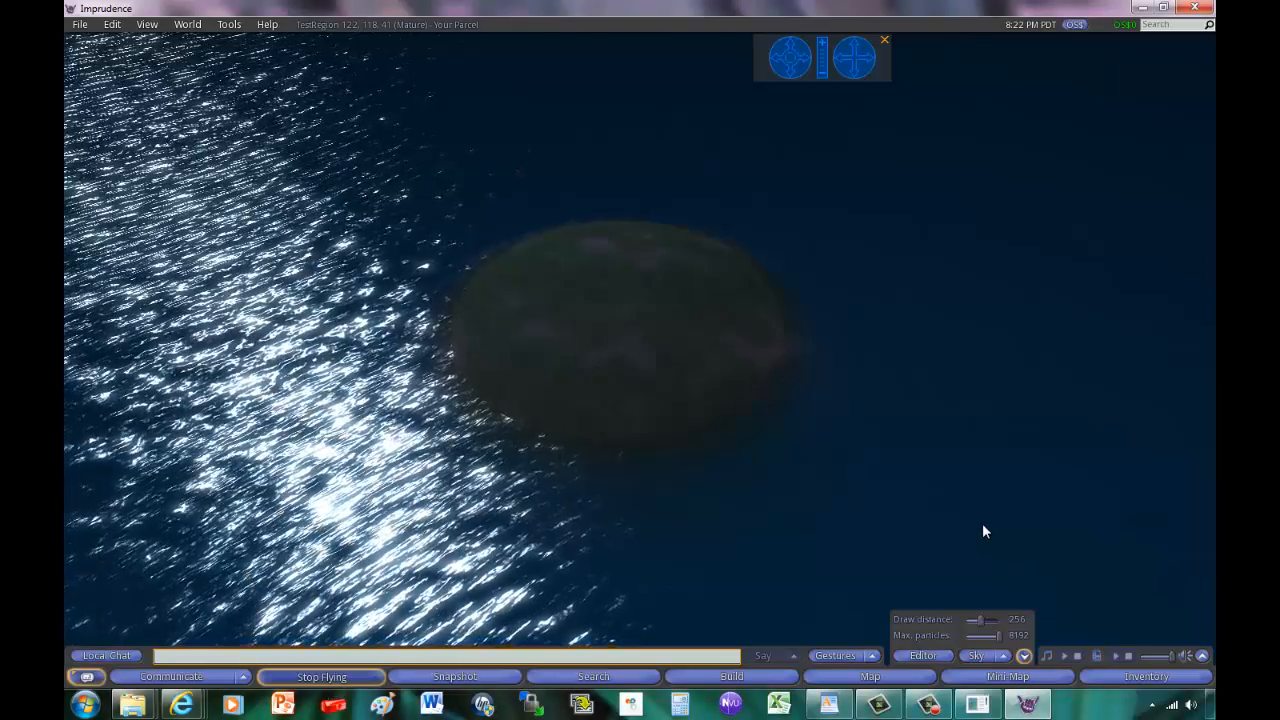
pyautogui.moveTo(1027, 711)
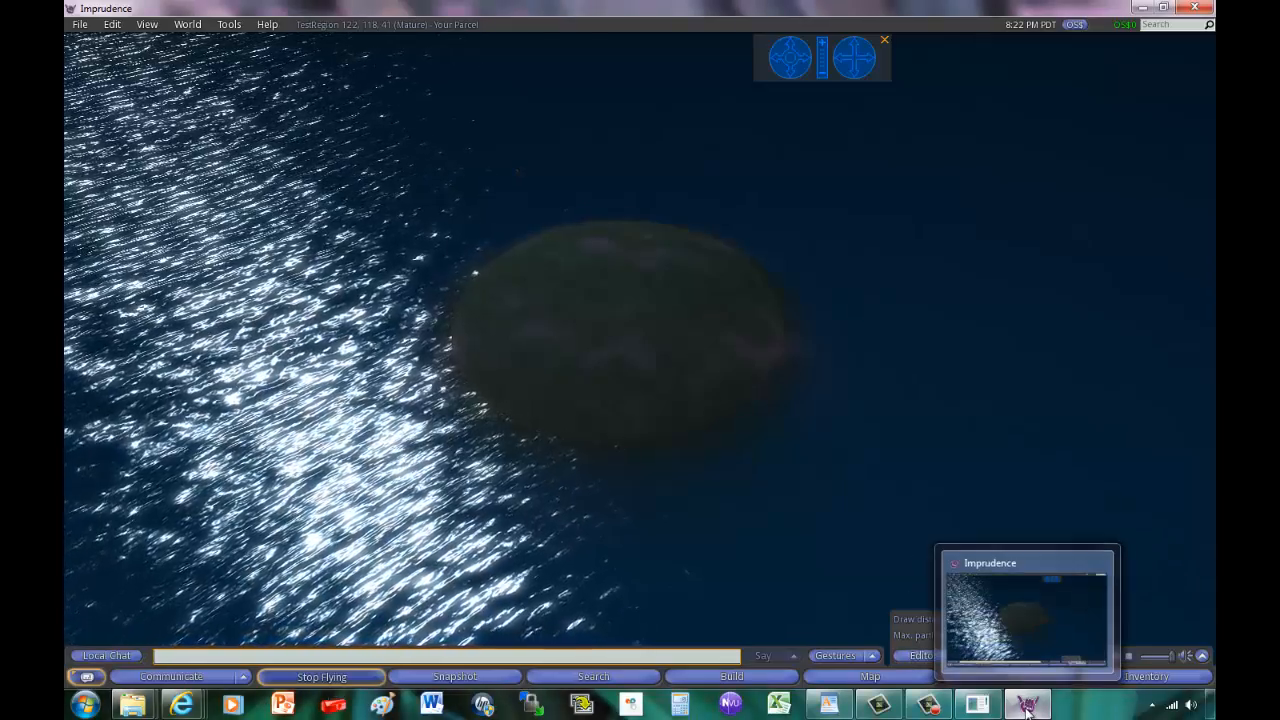